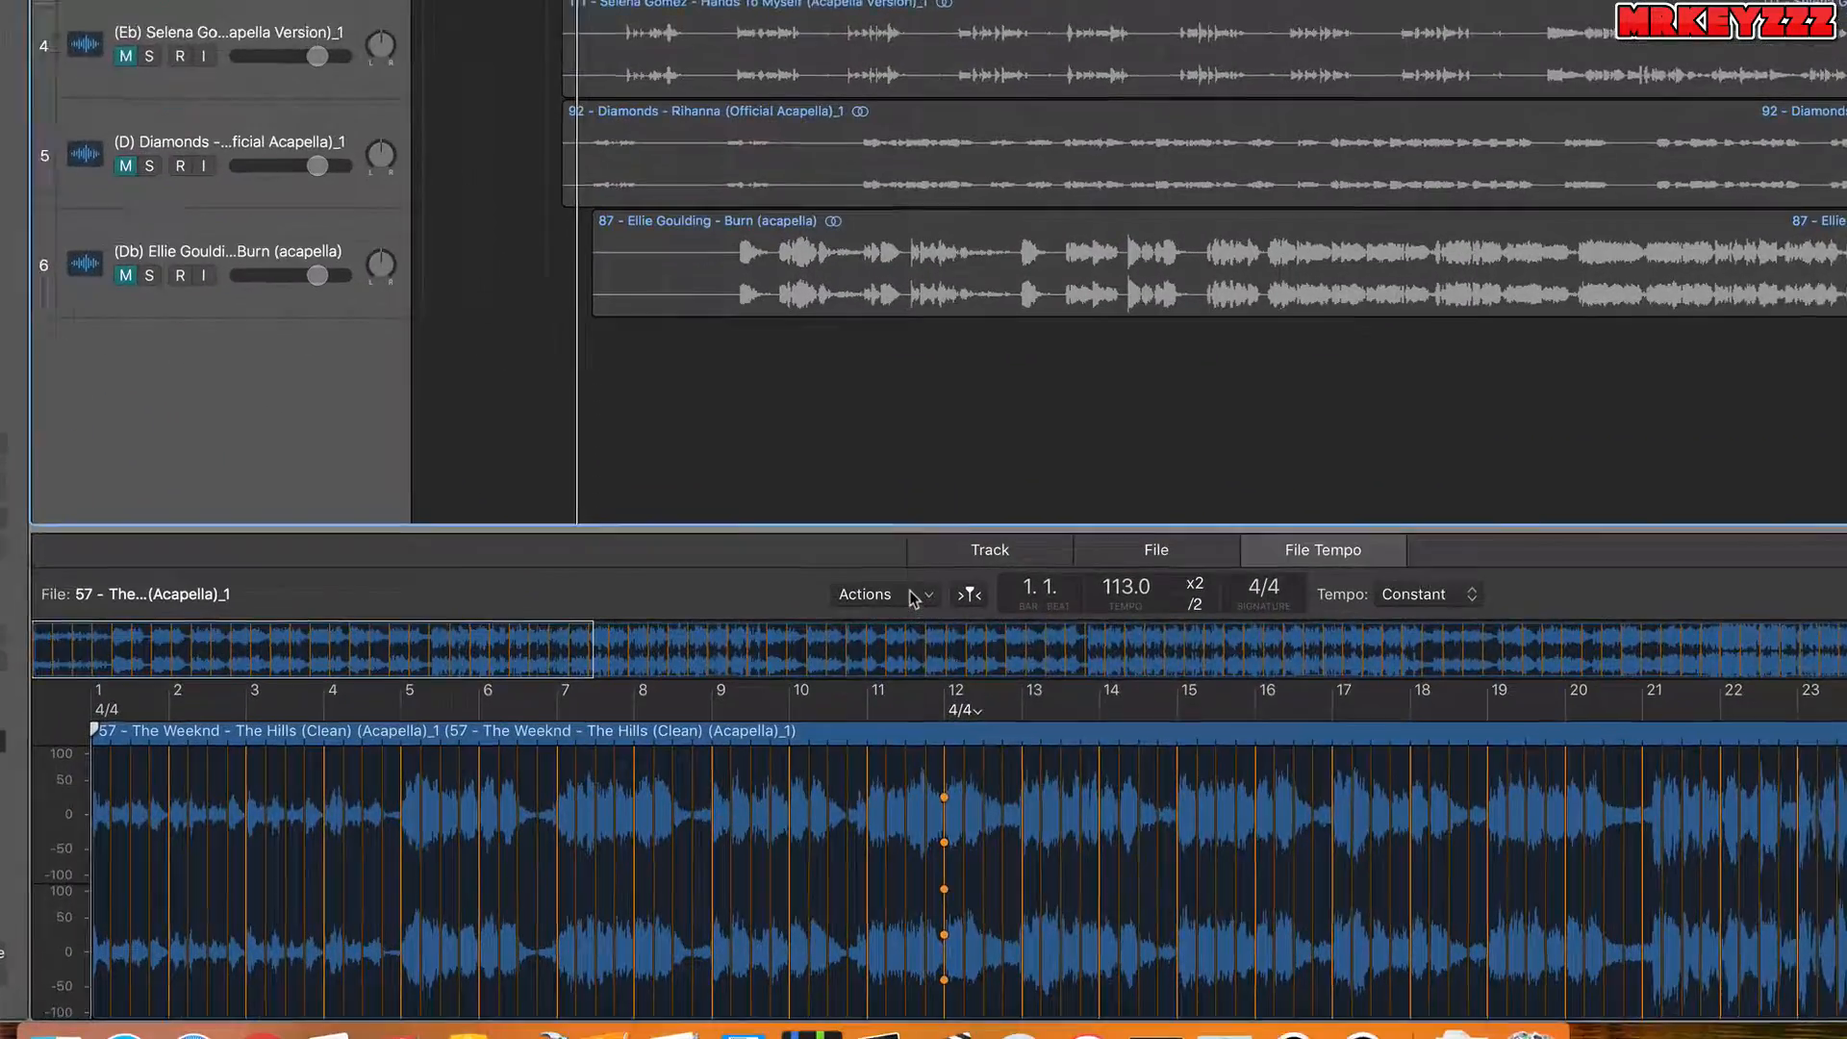
# Adapt the tempo of The Weeknd acapella region to the project tempo and align its downbeat.
pyautogui.click(968, 722)
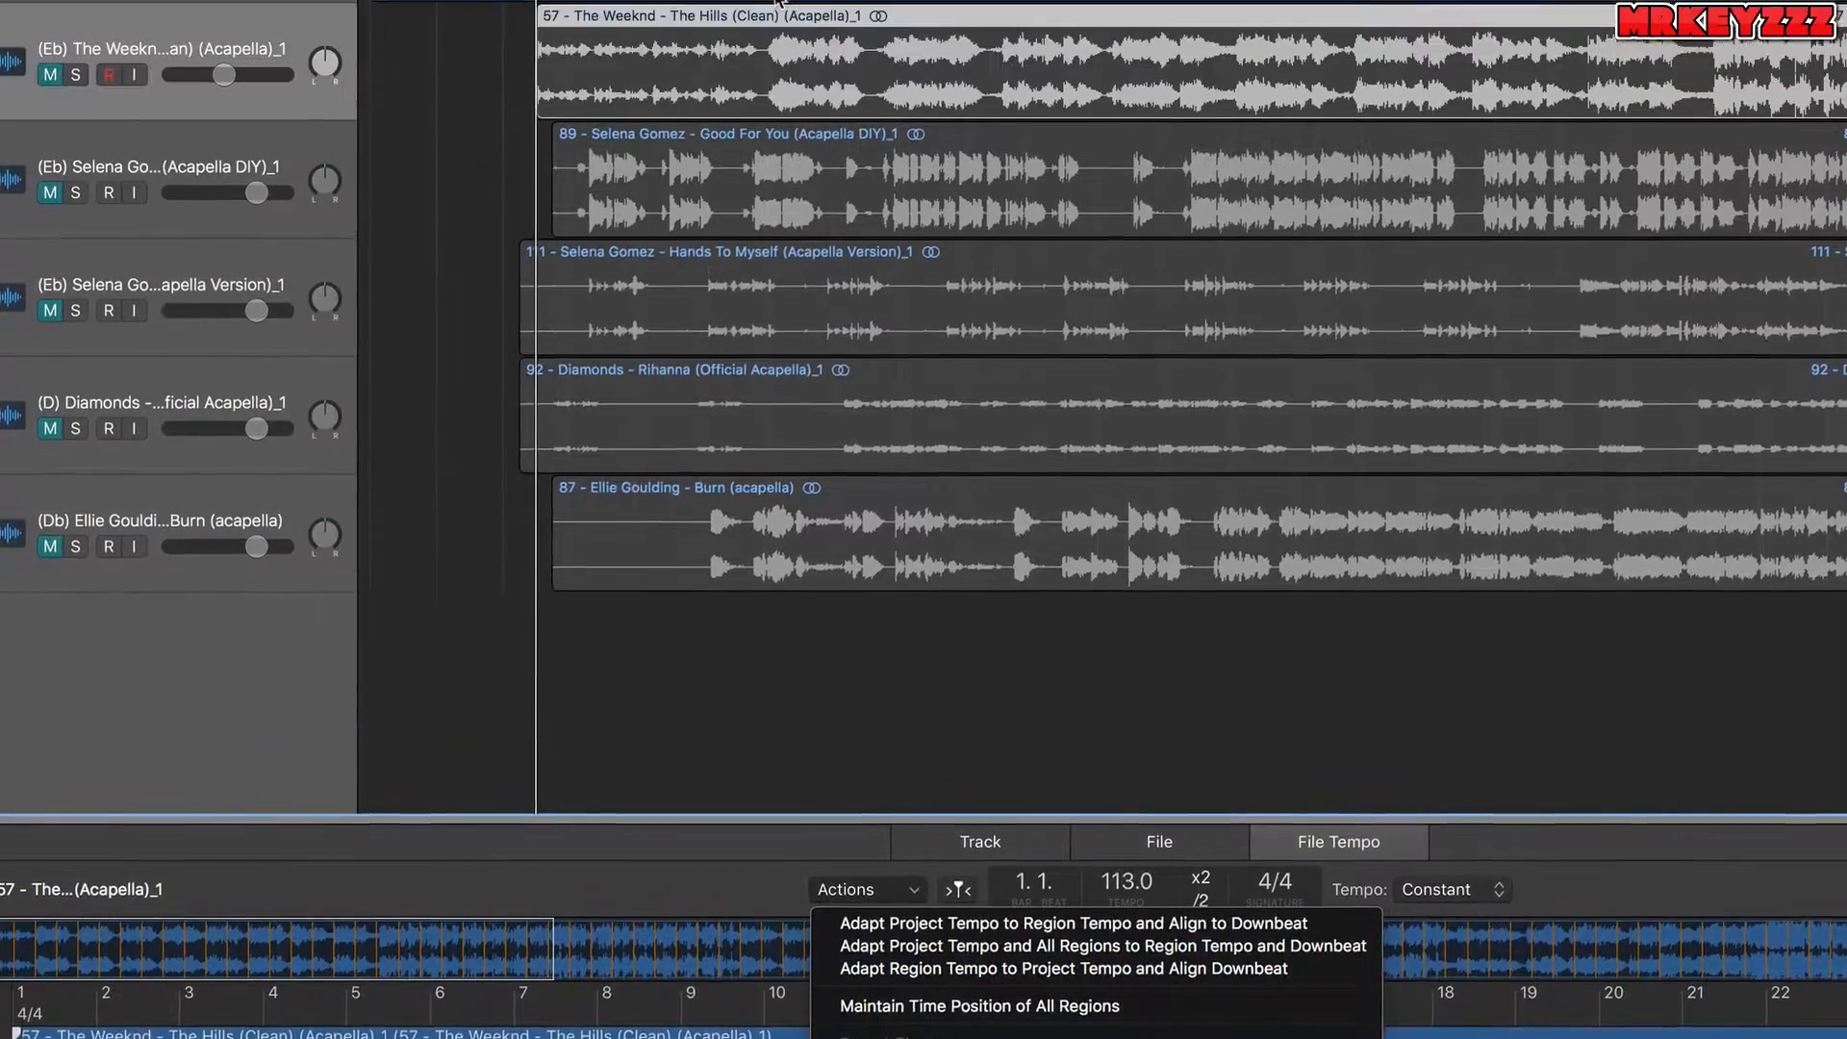
pyautogui.click(1028, 646)
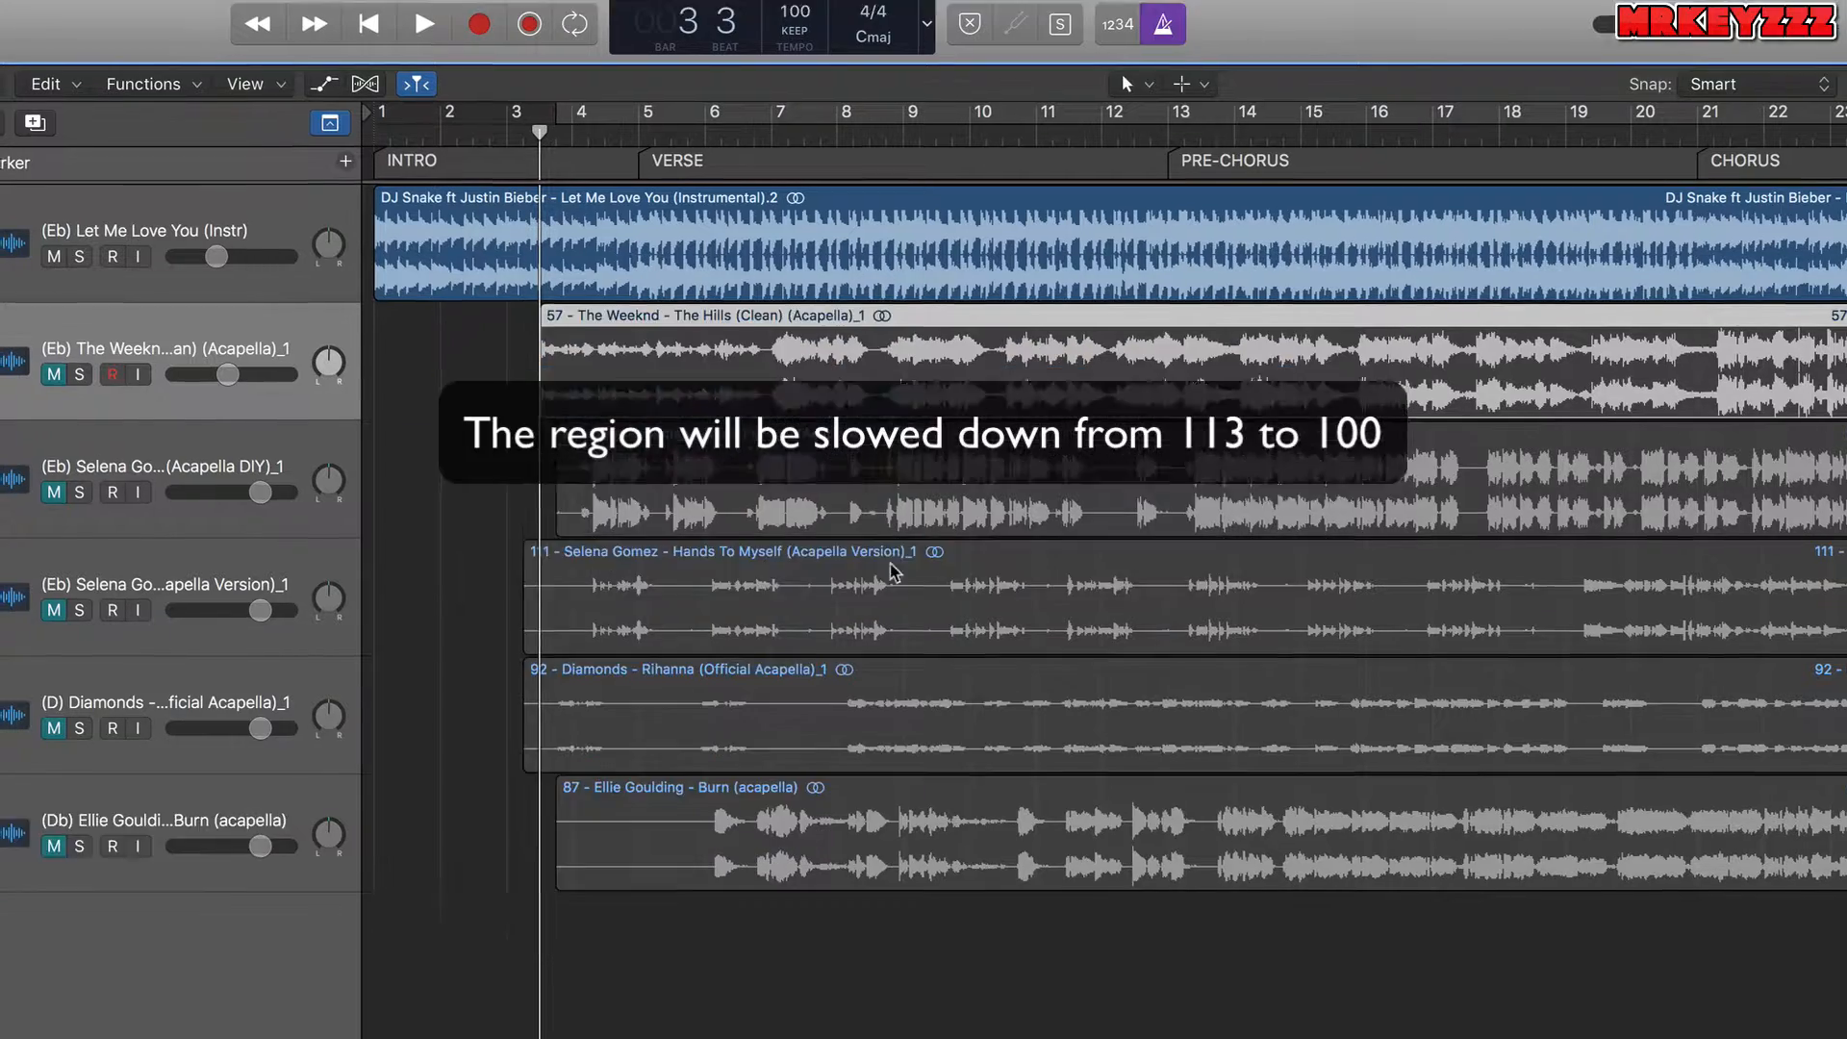
pyautogui.click(890, 584)
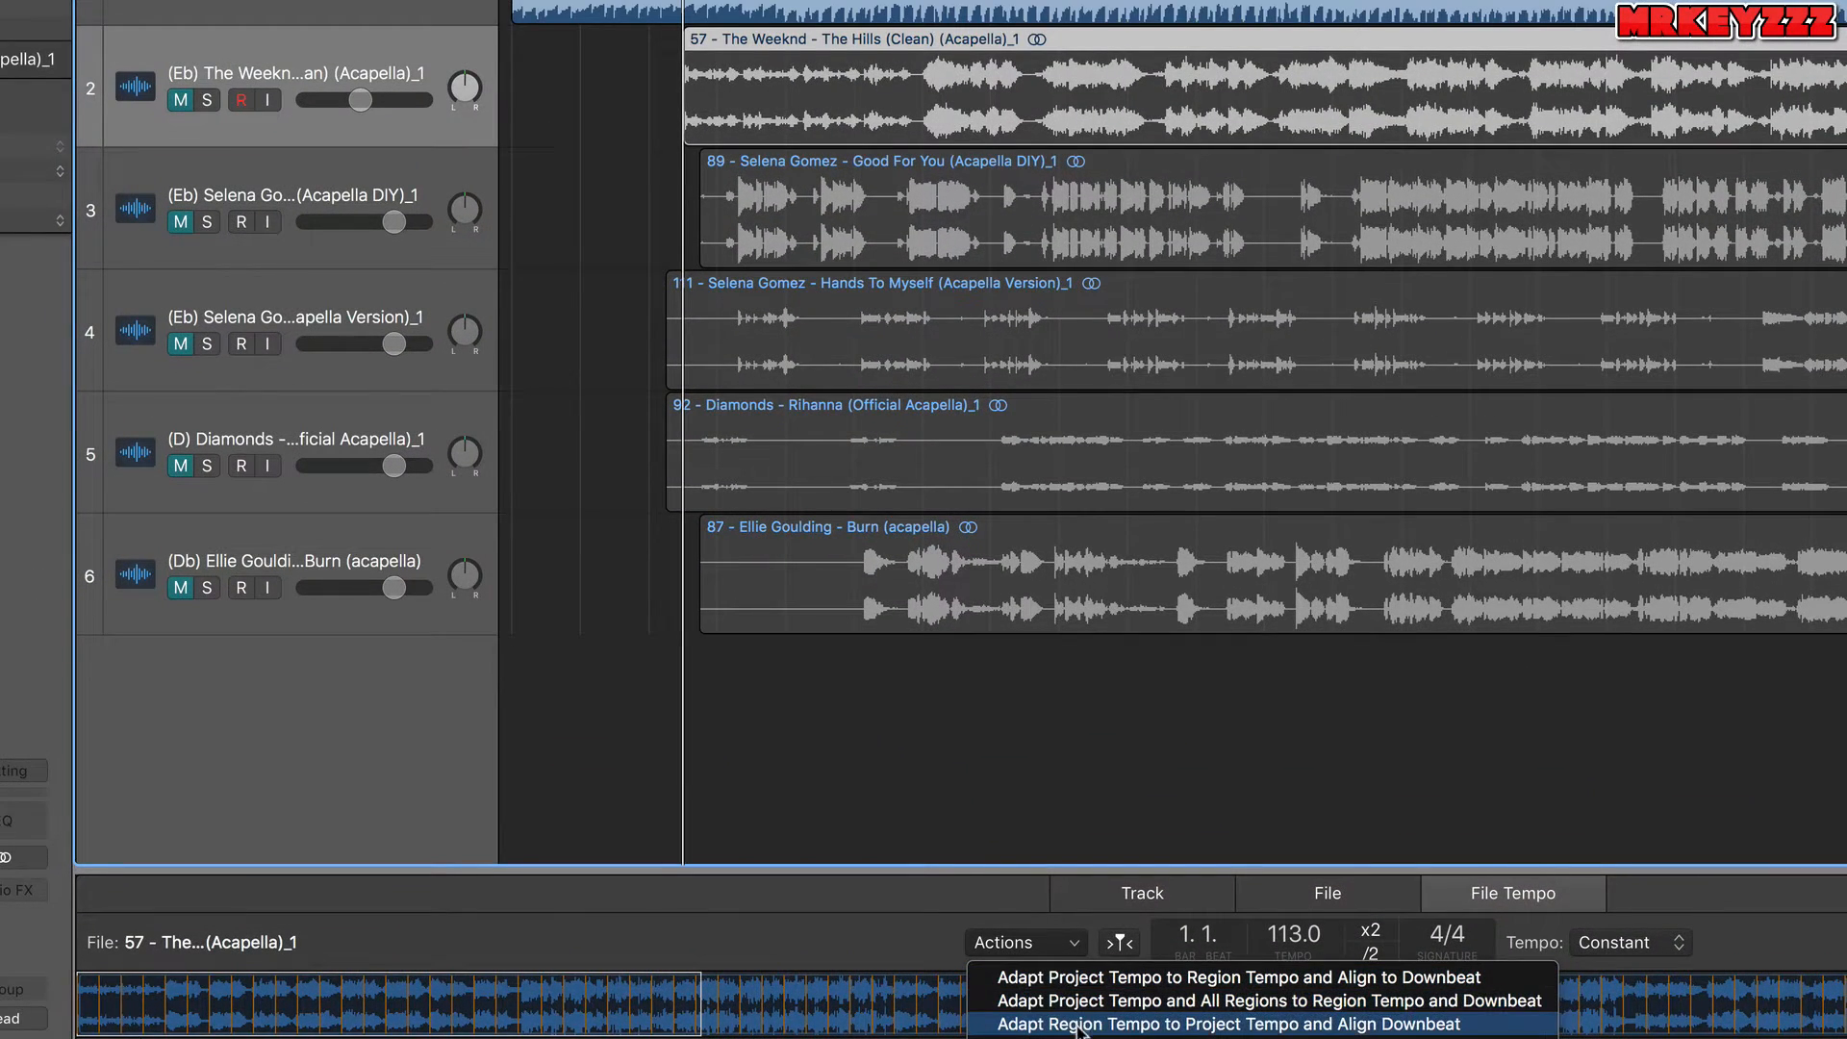
pyautogui.click(940, 663)
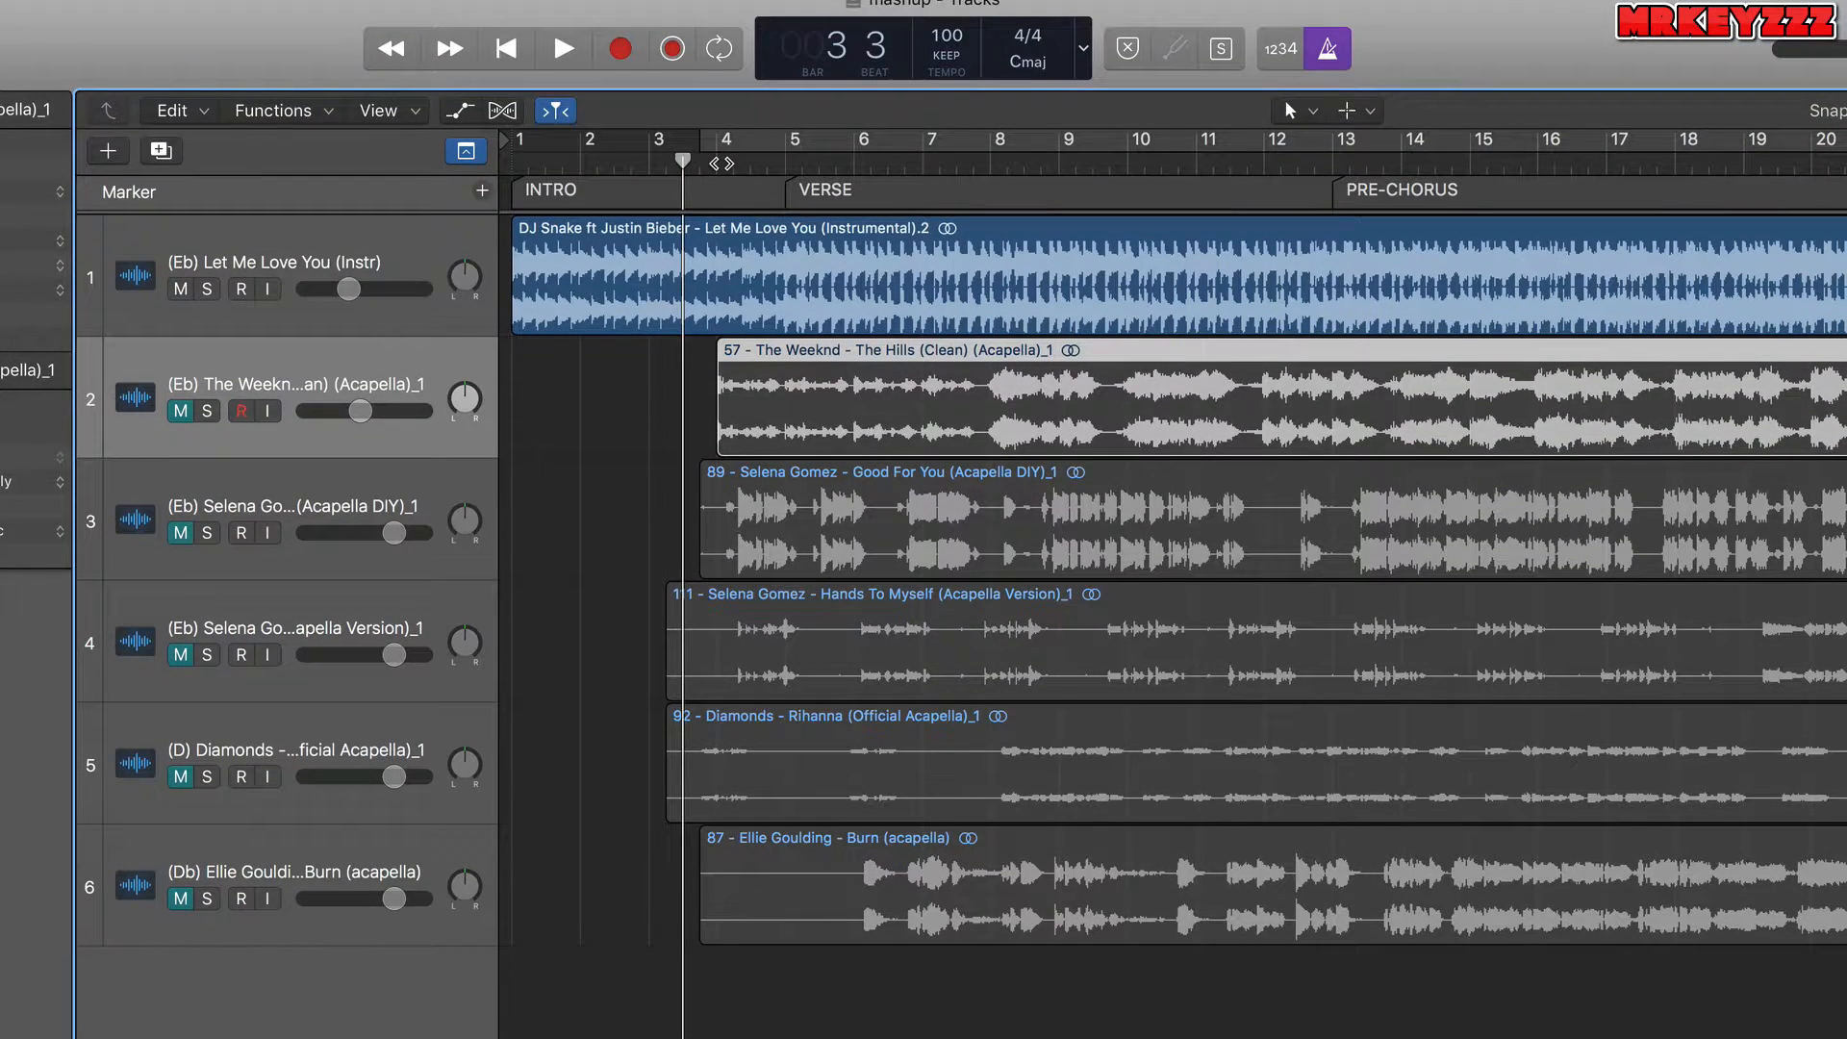
# Solo and unmute The Weeknd acapella track, and lower its volume slightly while playing it from bar 4.
pyautogui.click(721, 164)
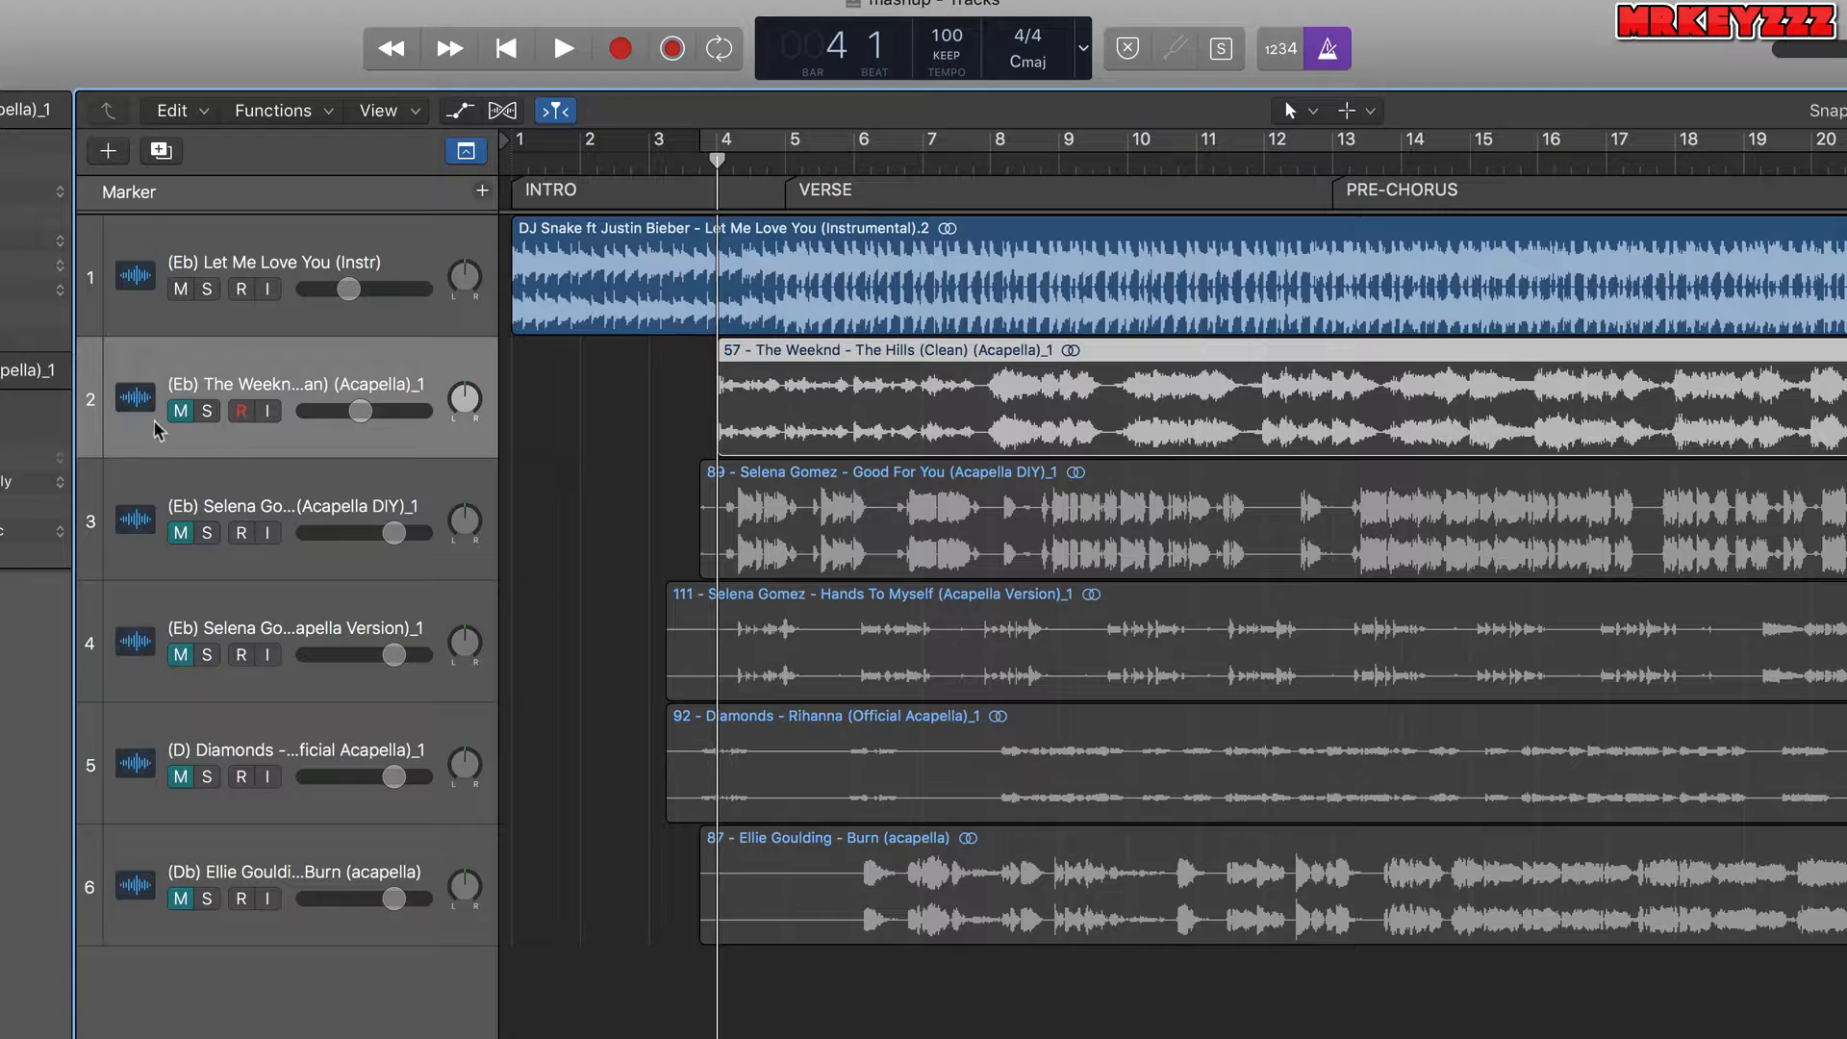
pyautogui.click(207, 411)
pyautogui.click(181, 411)
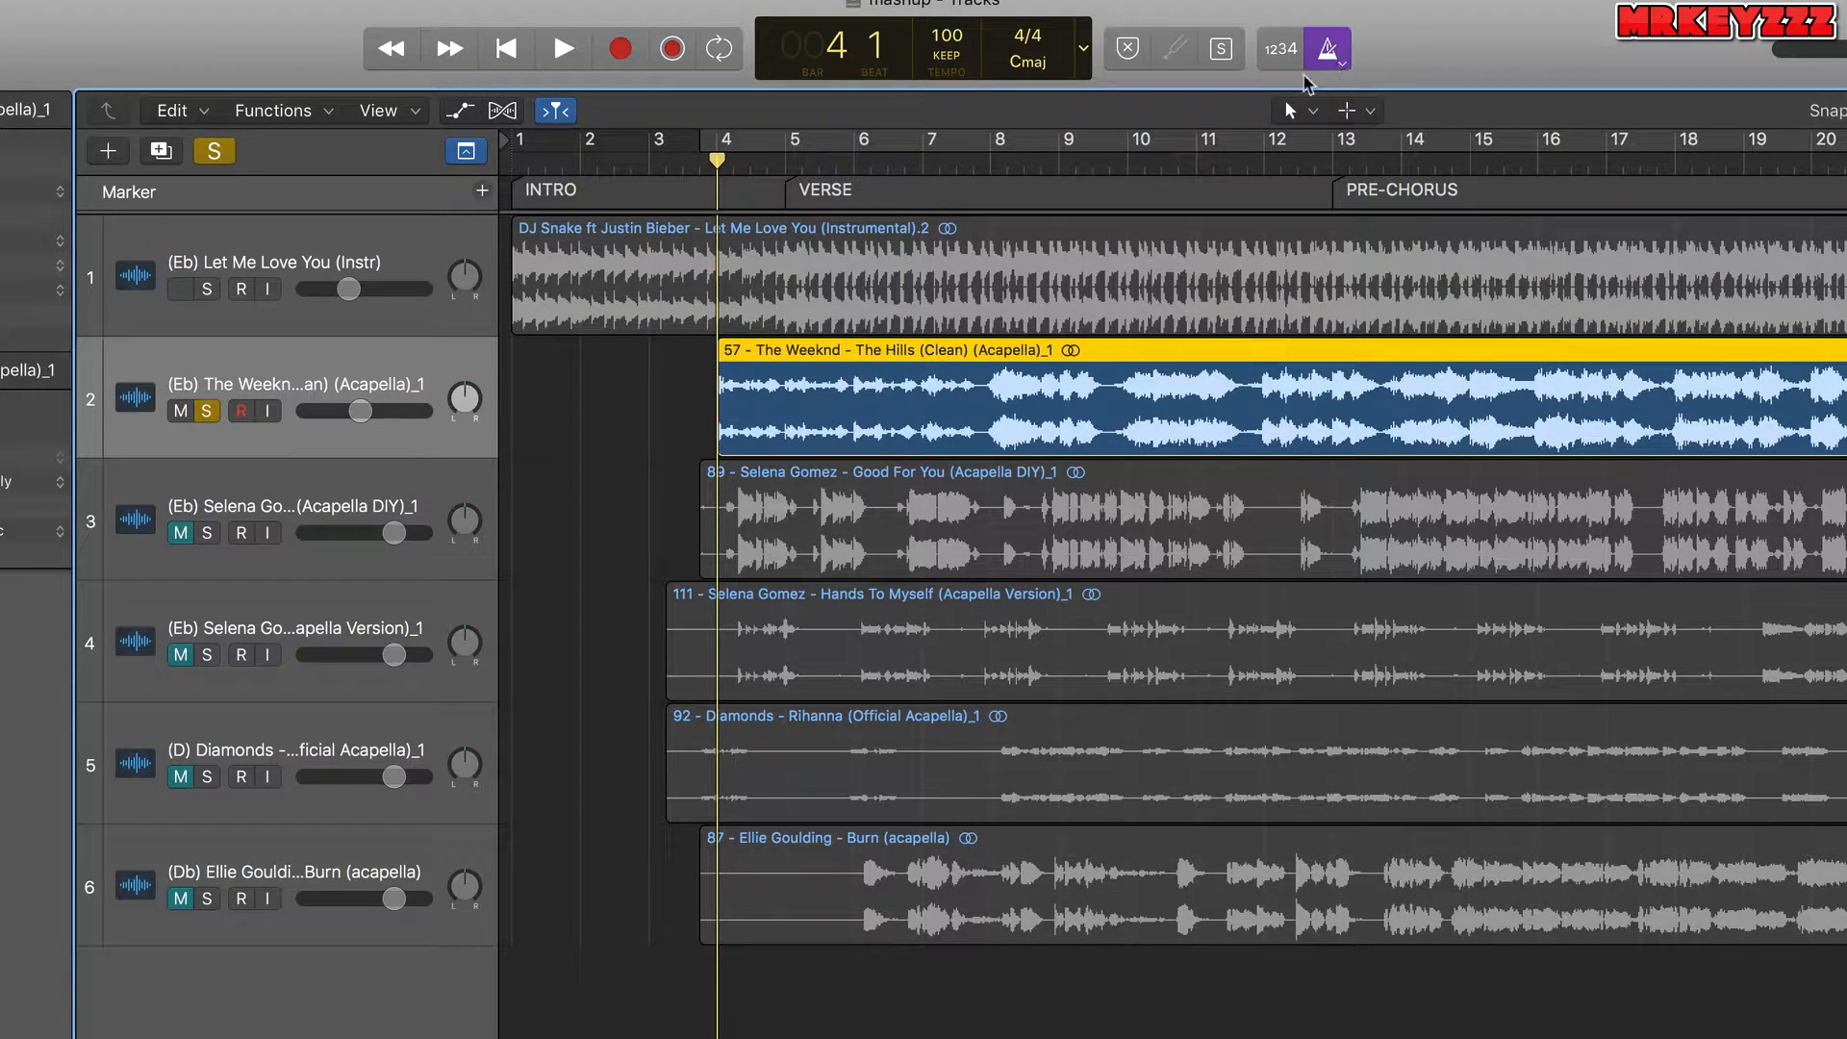
pyautogui.press('space')
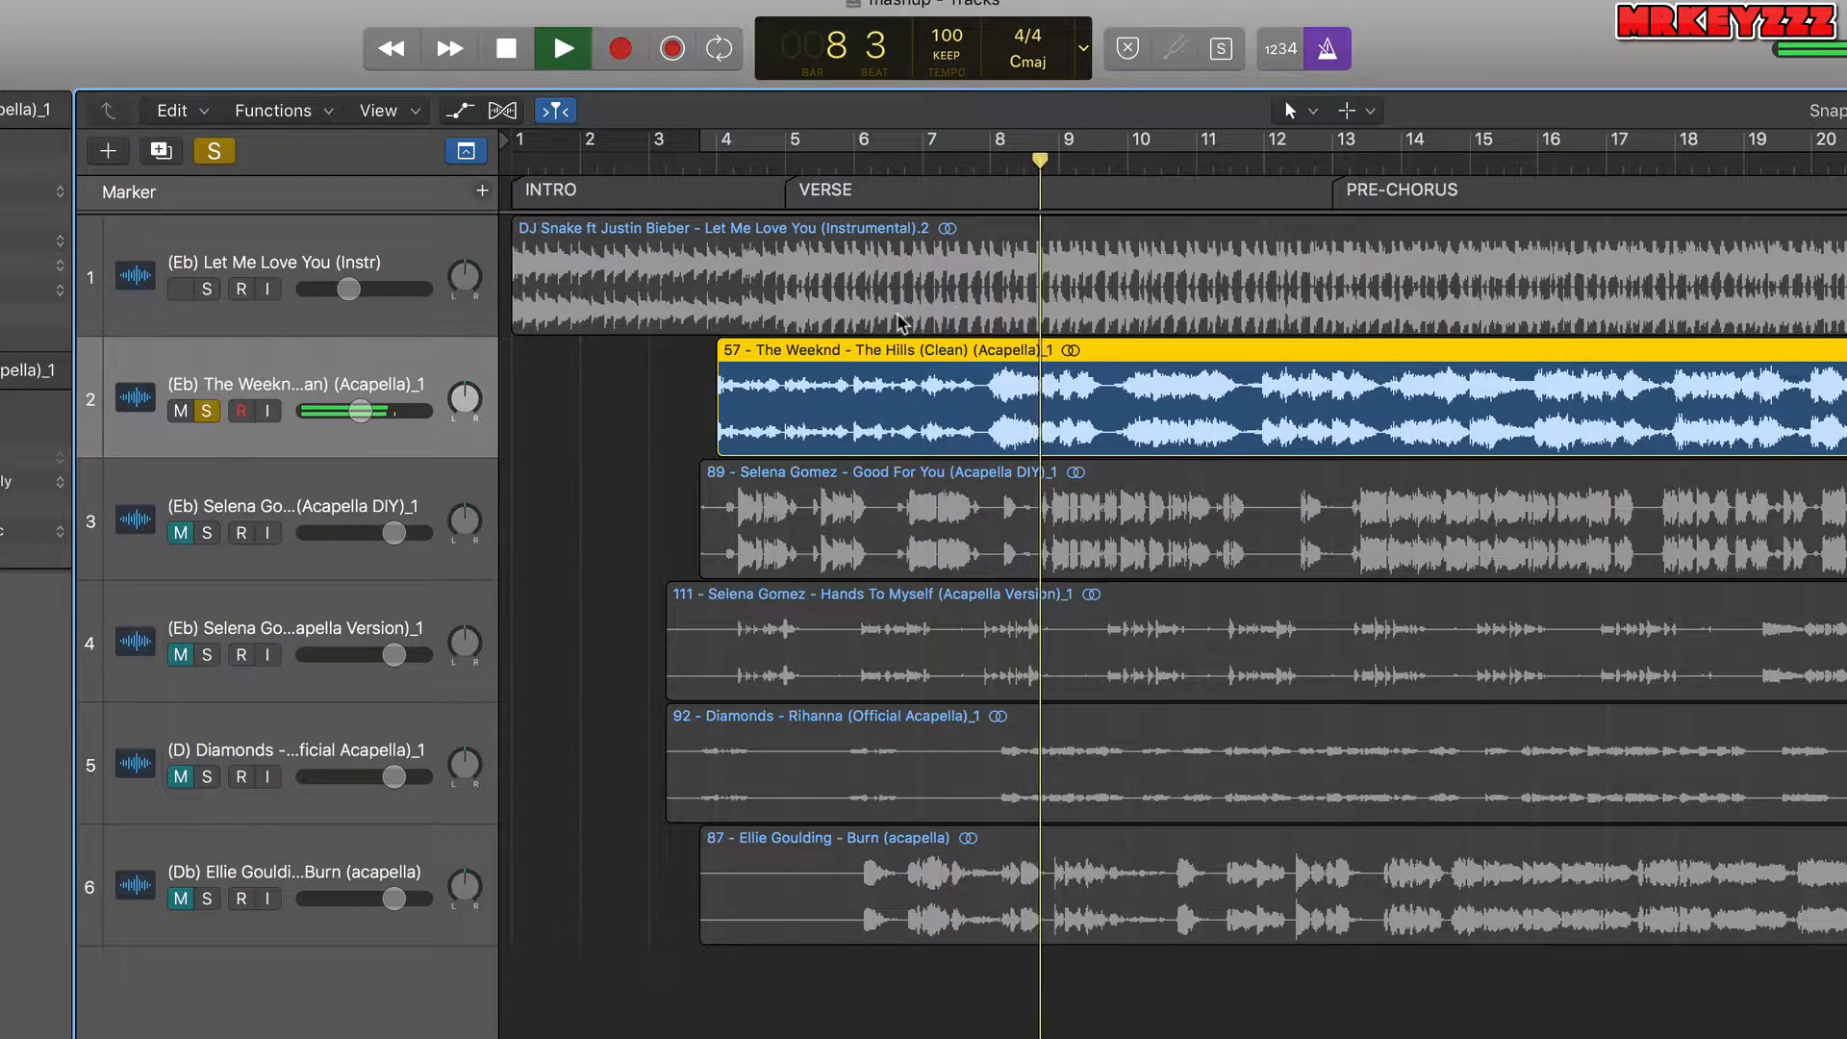
pyautogui.moveTo(360, 411); pyautogui.dragTo(347, 411)
pyautogui.press('space')
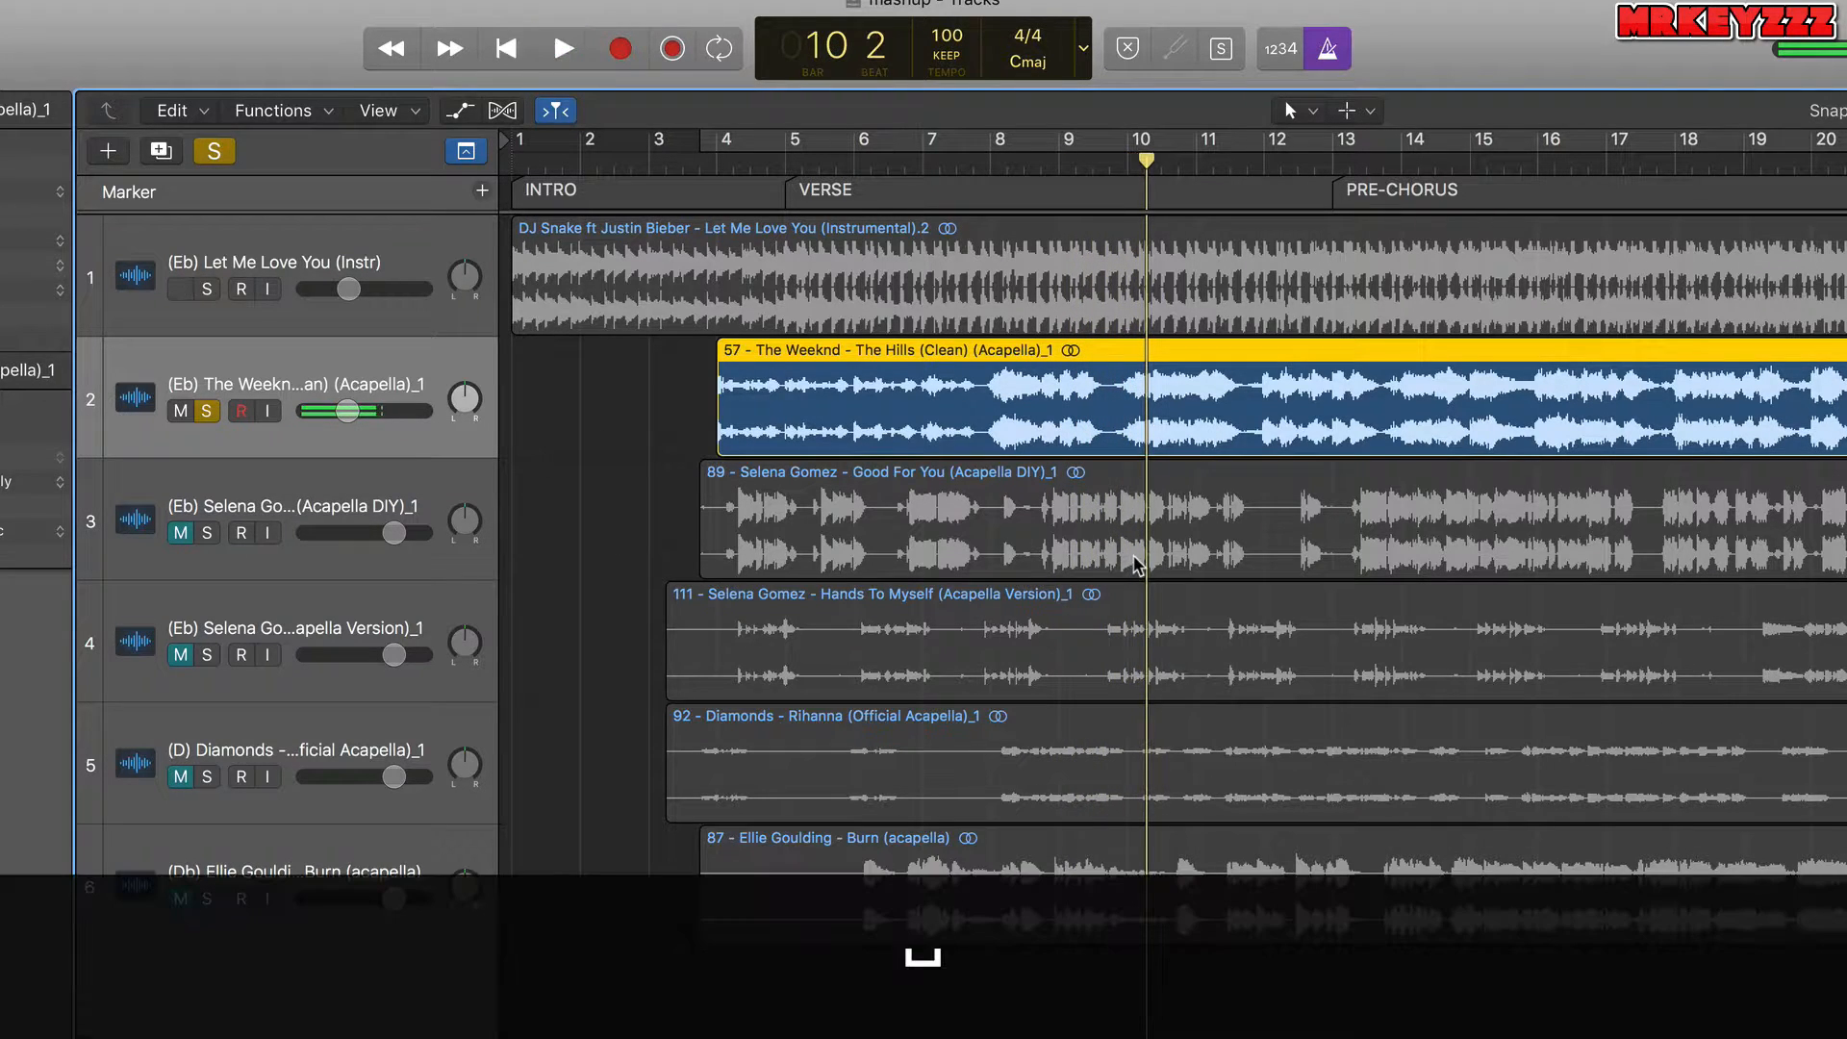
# Check the soloed acapella's timing against the metronome by playing passages from bars 17 and 25.
pyautogui.scroll(-5, 1353, 526)
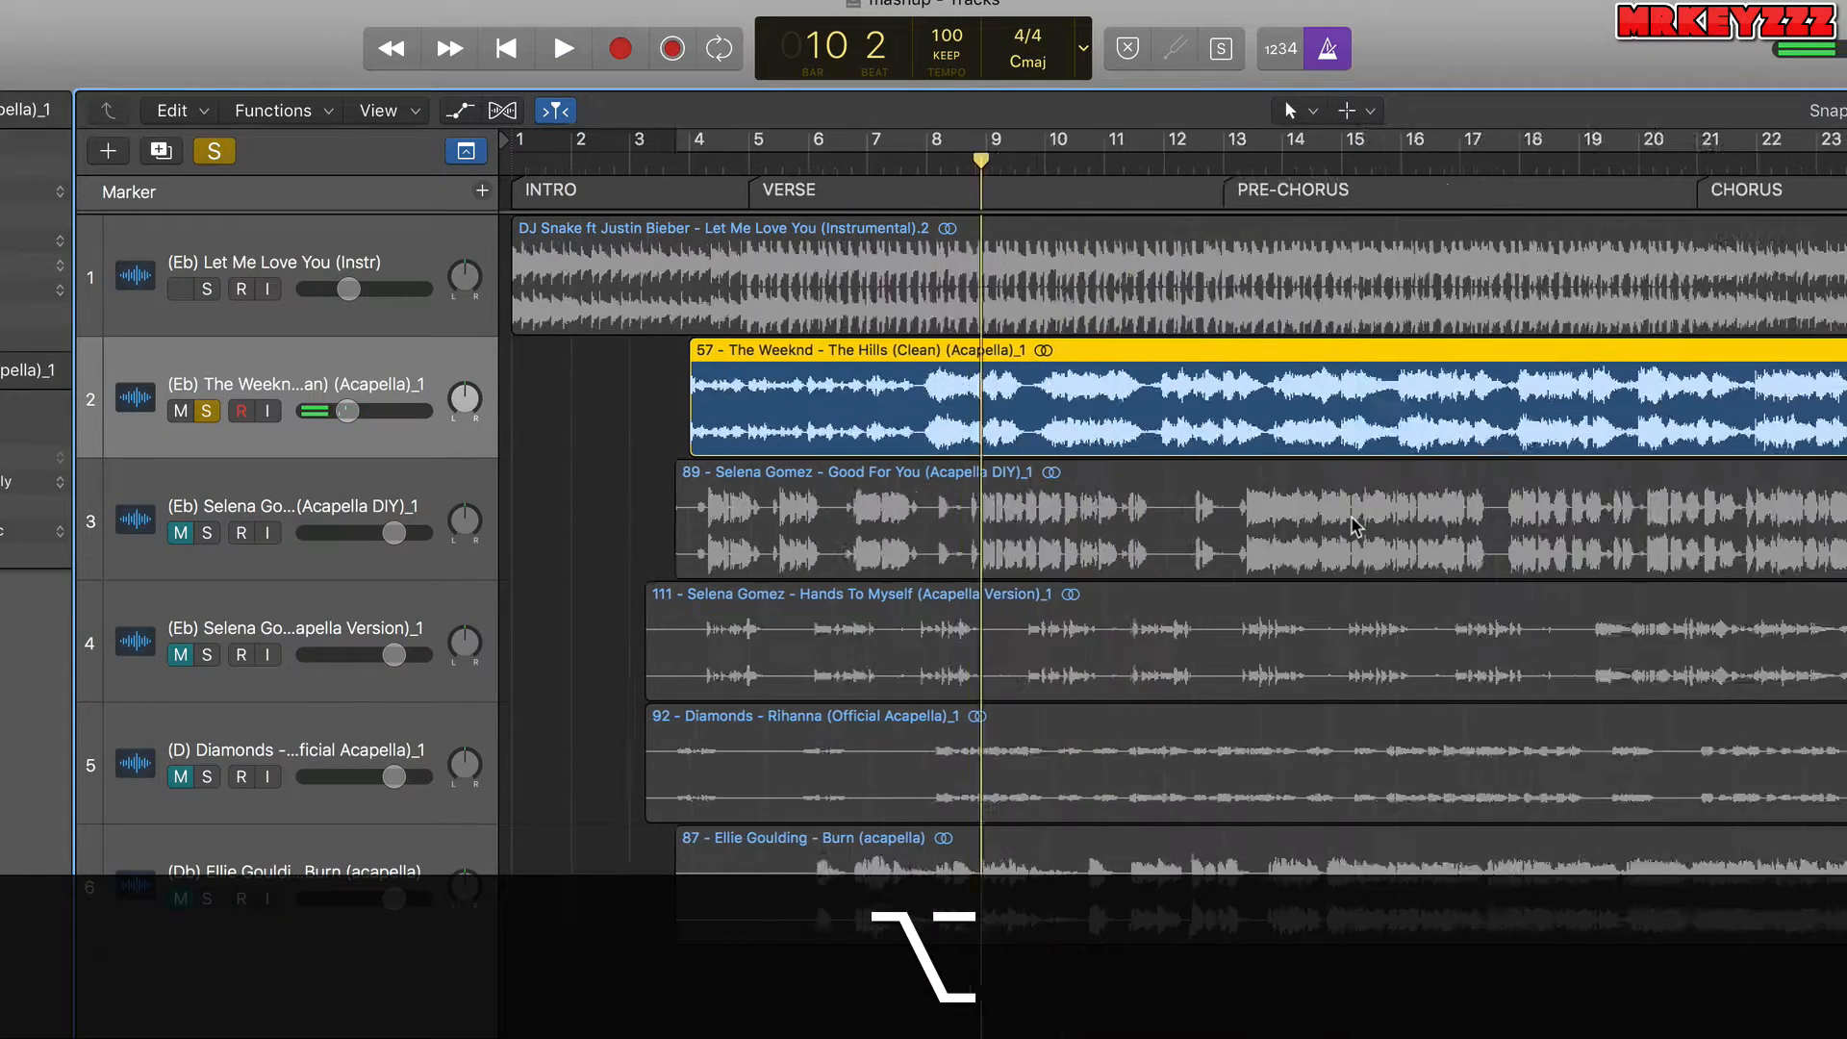
pyautogui.scroll(-2, 1354, 527)
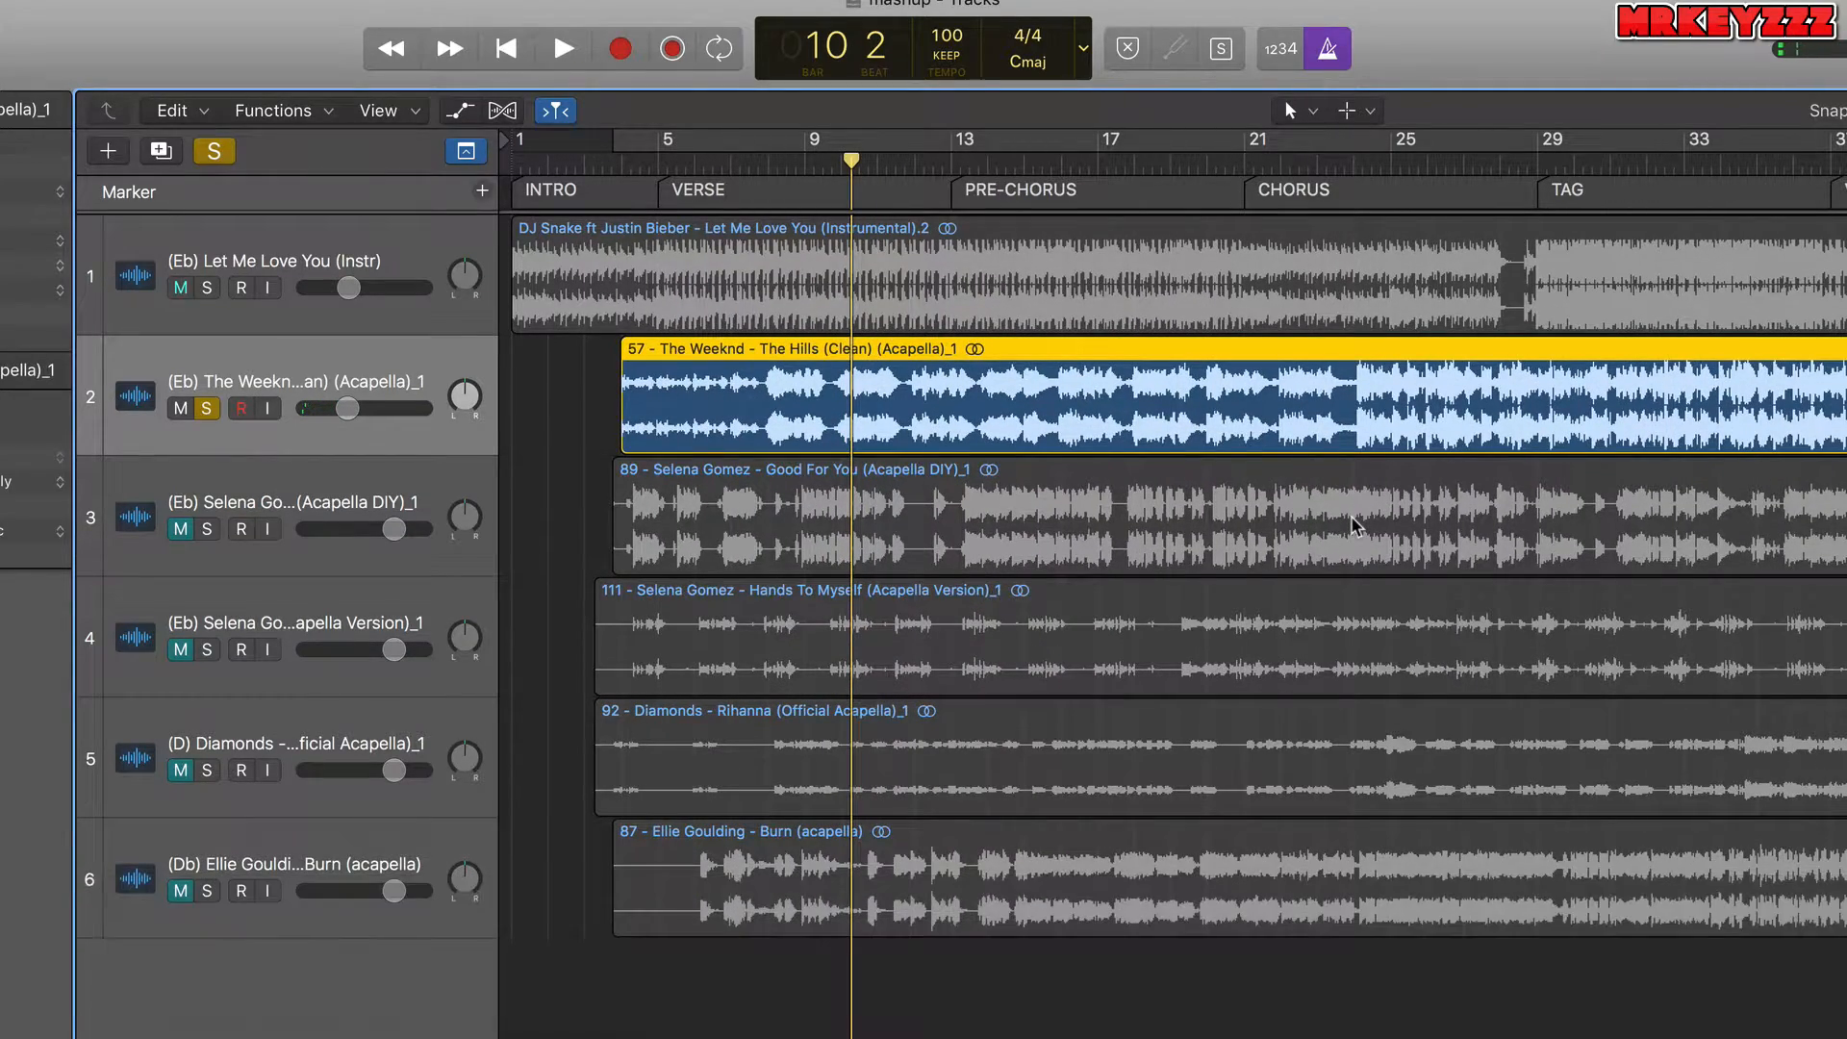
pyautogui.scroll(3, 1354, 526)
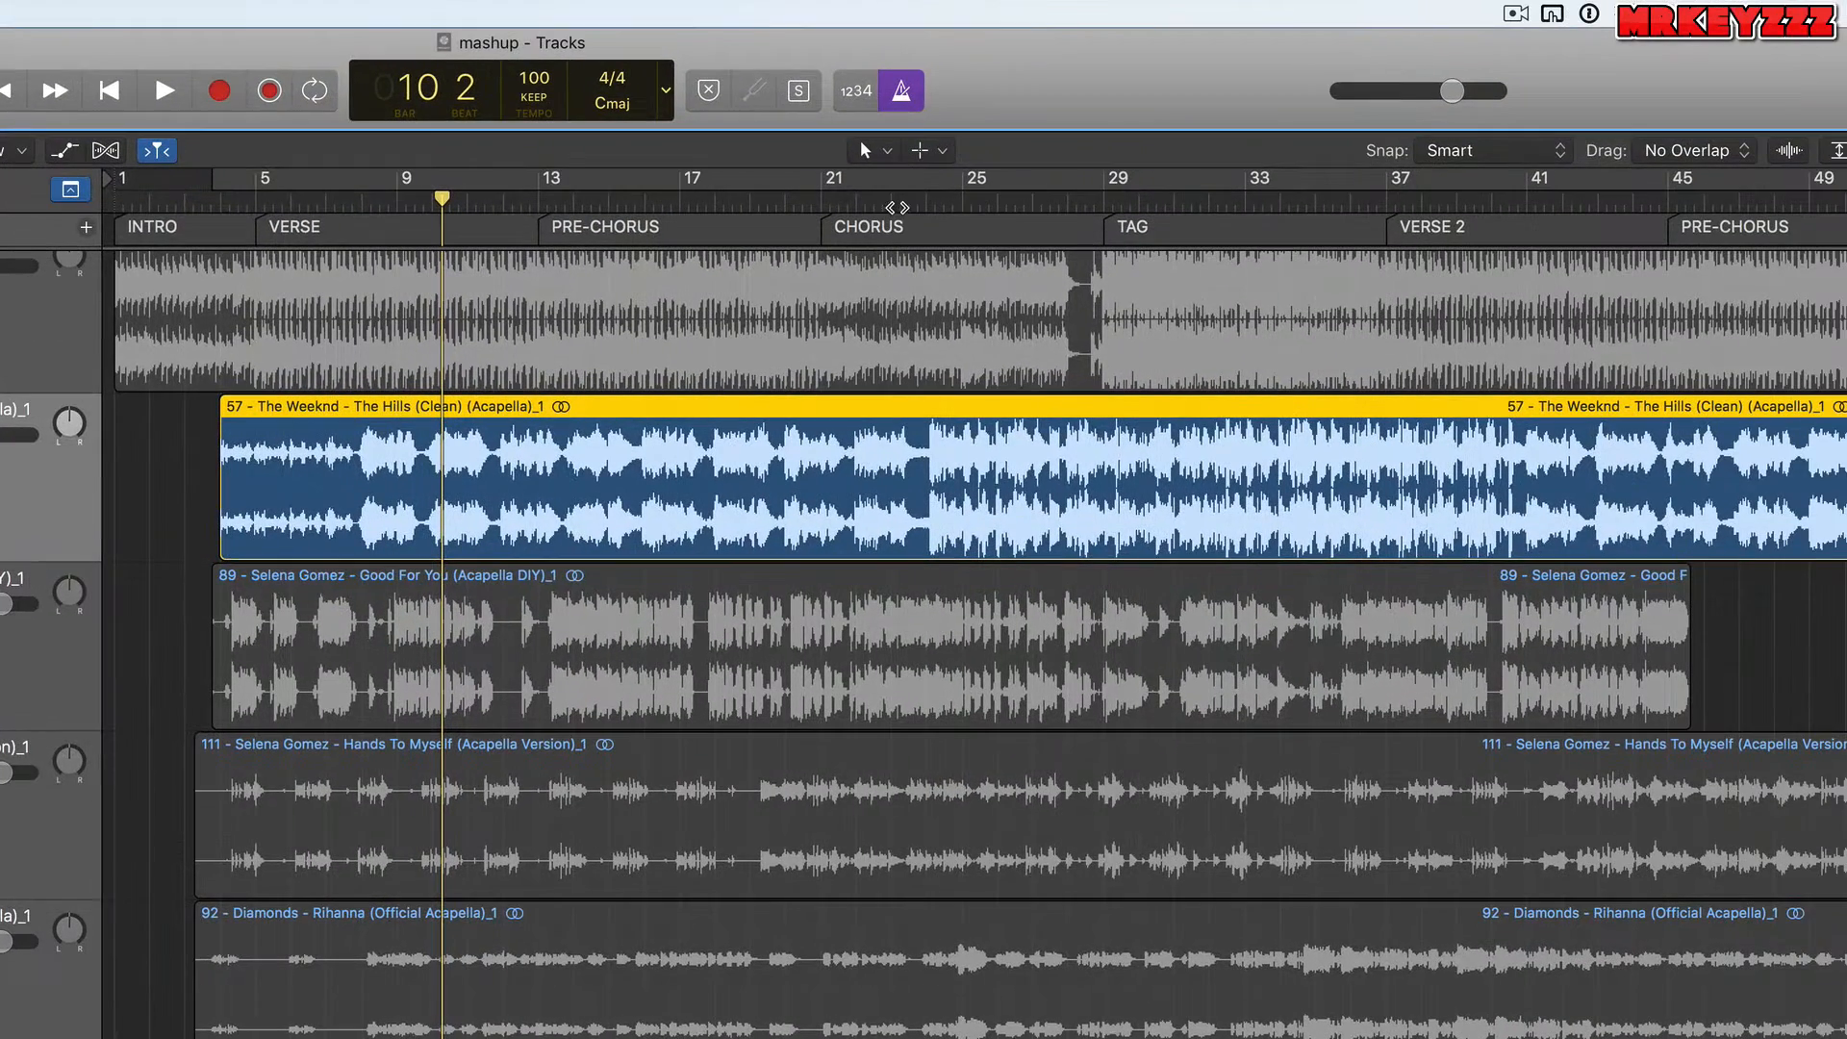
pyautogui.click(891, 201)
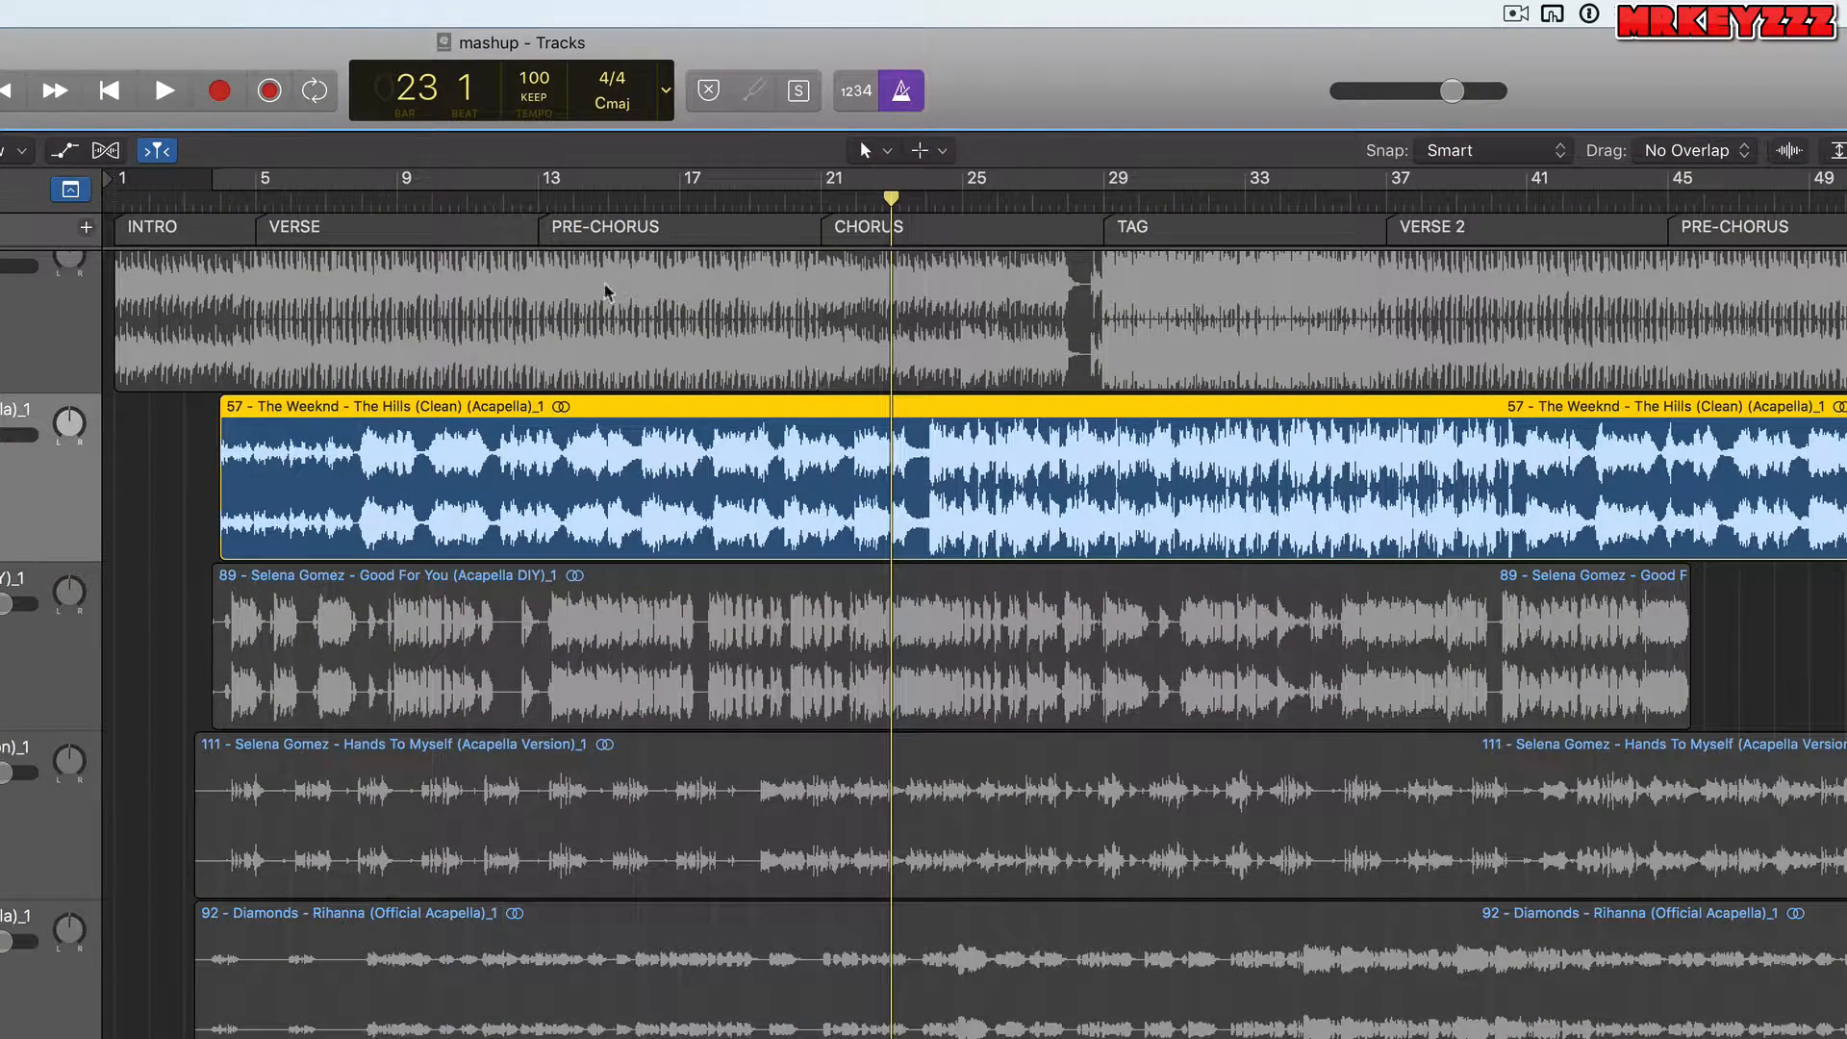
pyautogui.click(680, 202)
pyautogui.press('space')
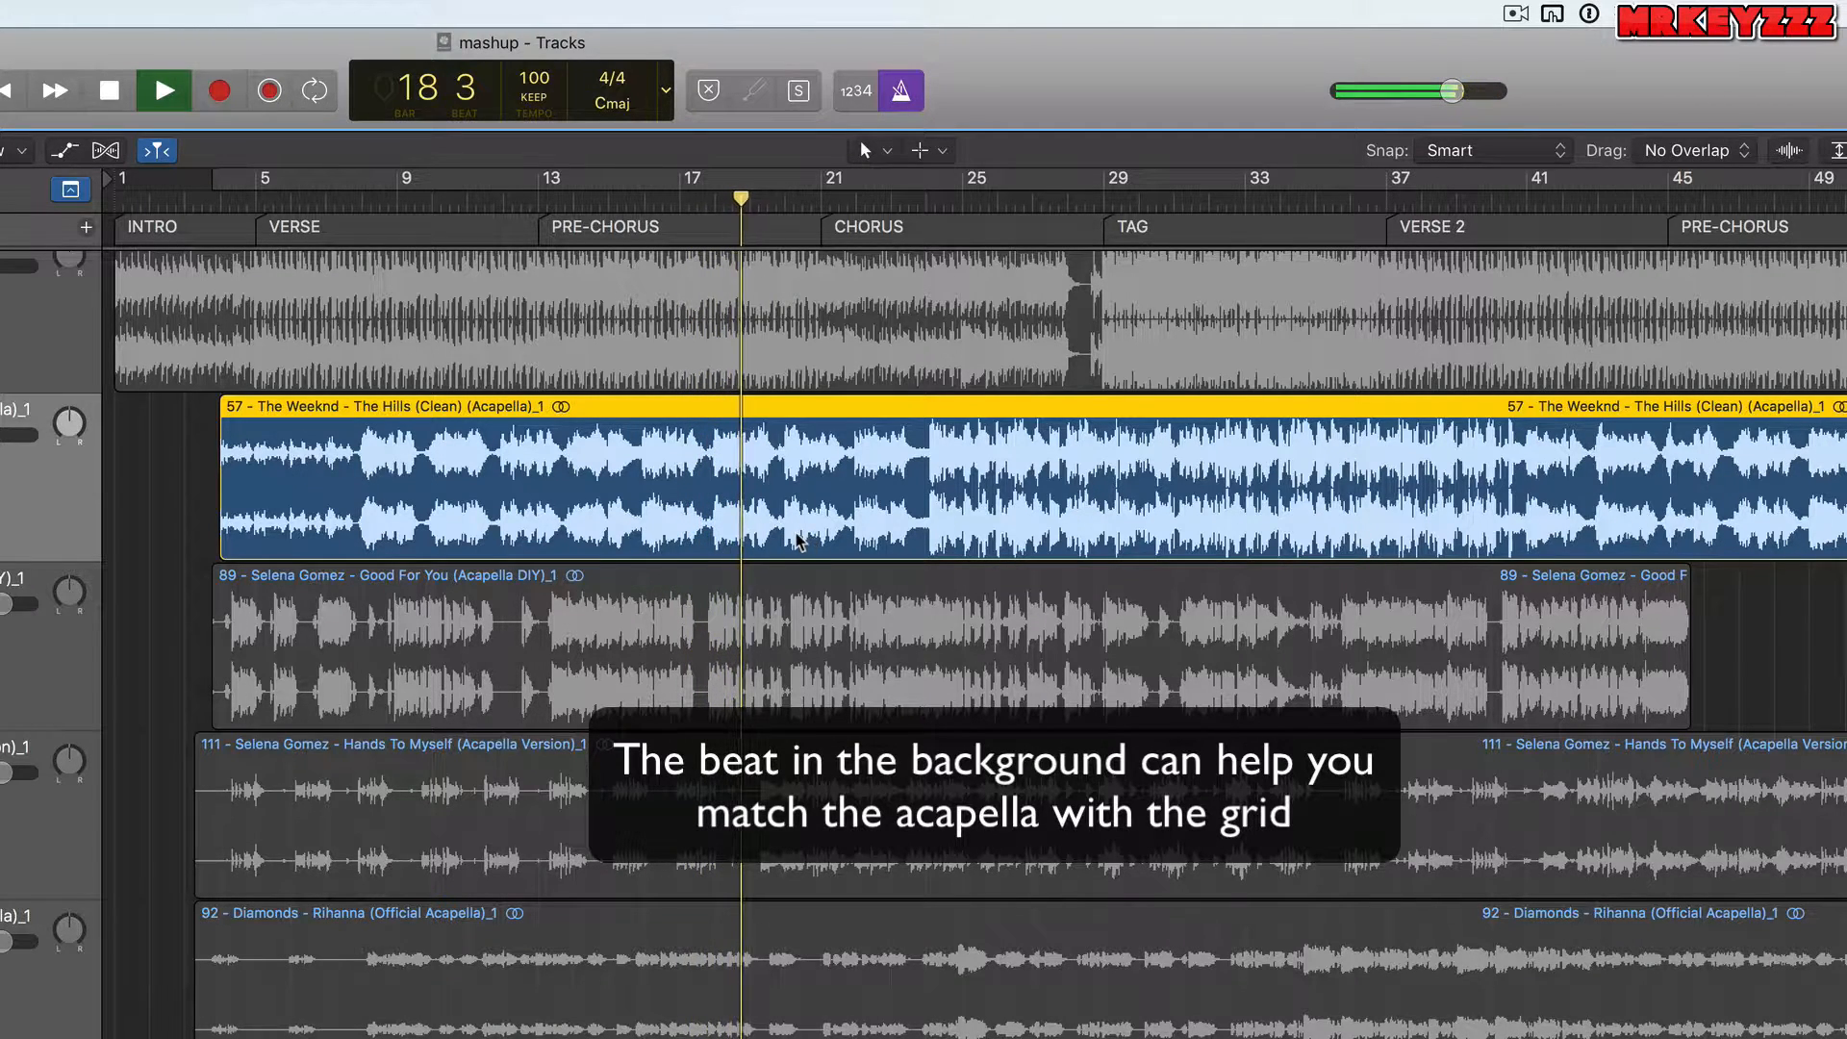
pyautogui.press('space')
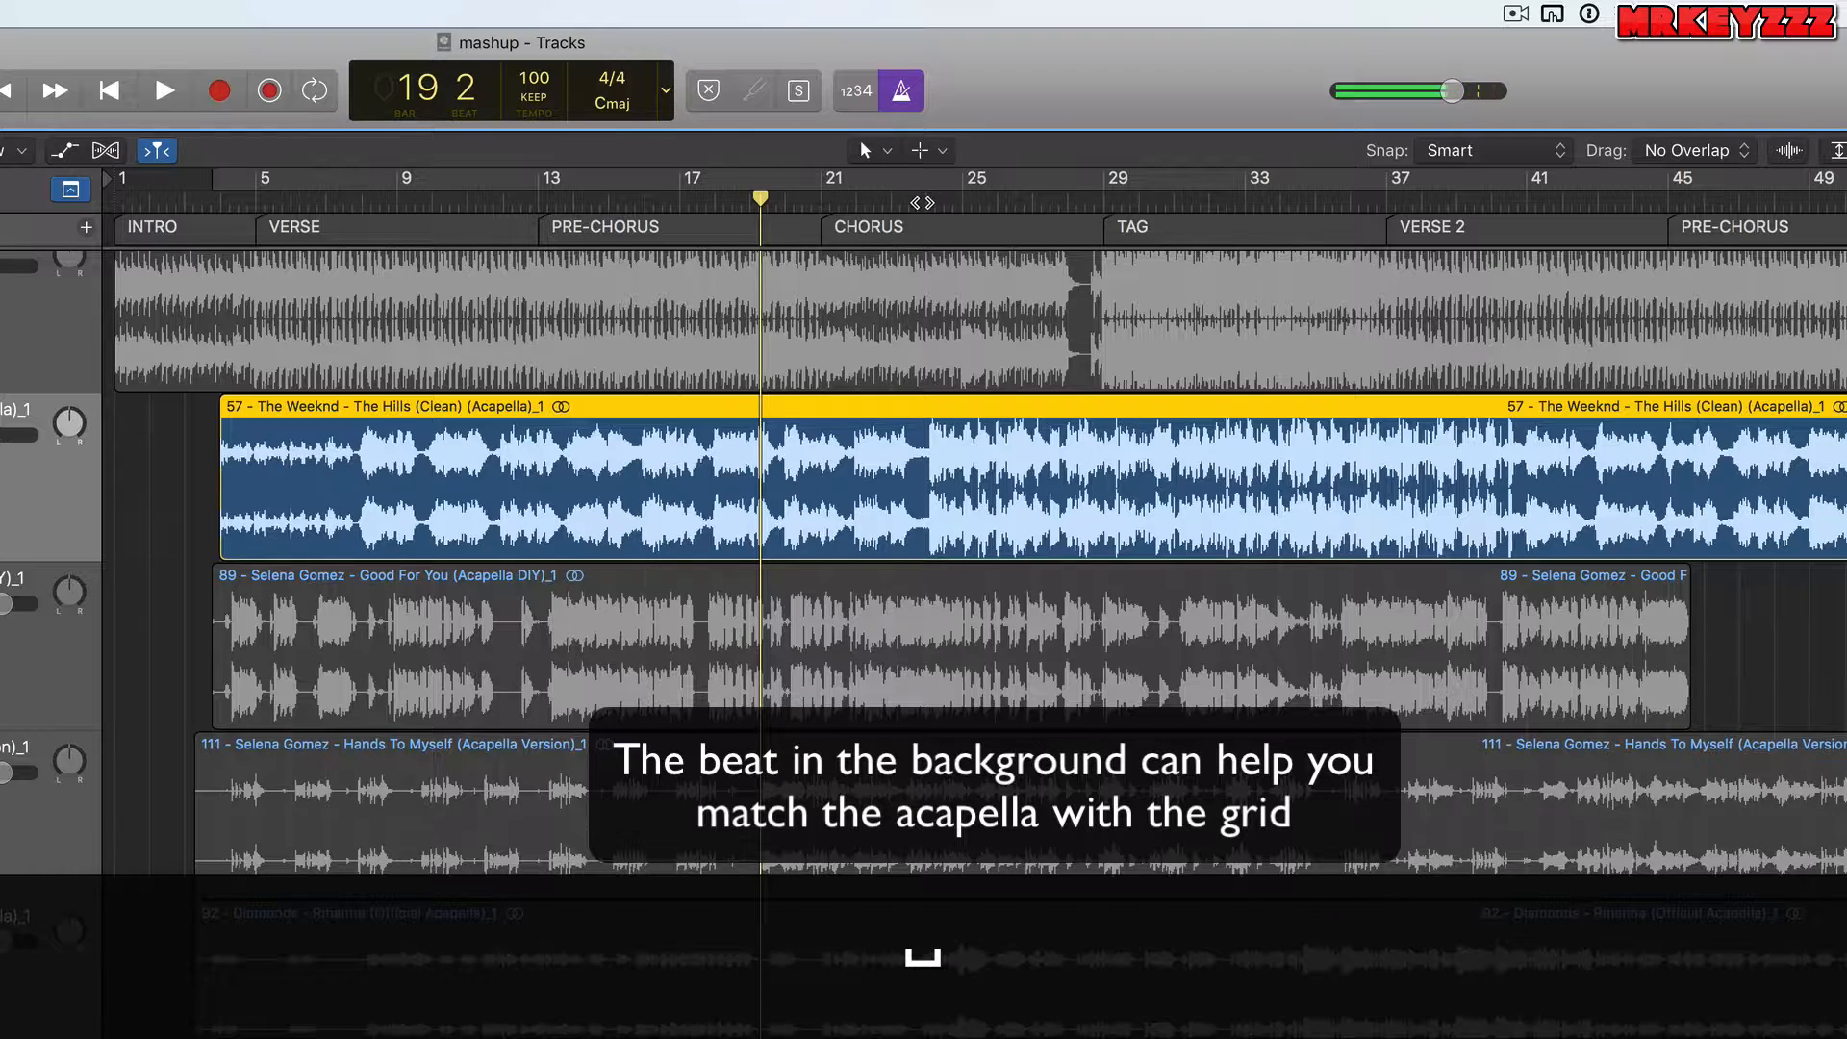
pyautogui.click(959, 202)
pyautogui.press('space')
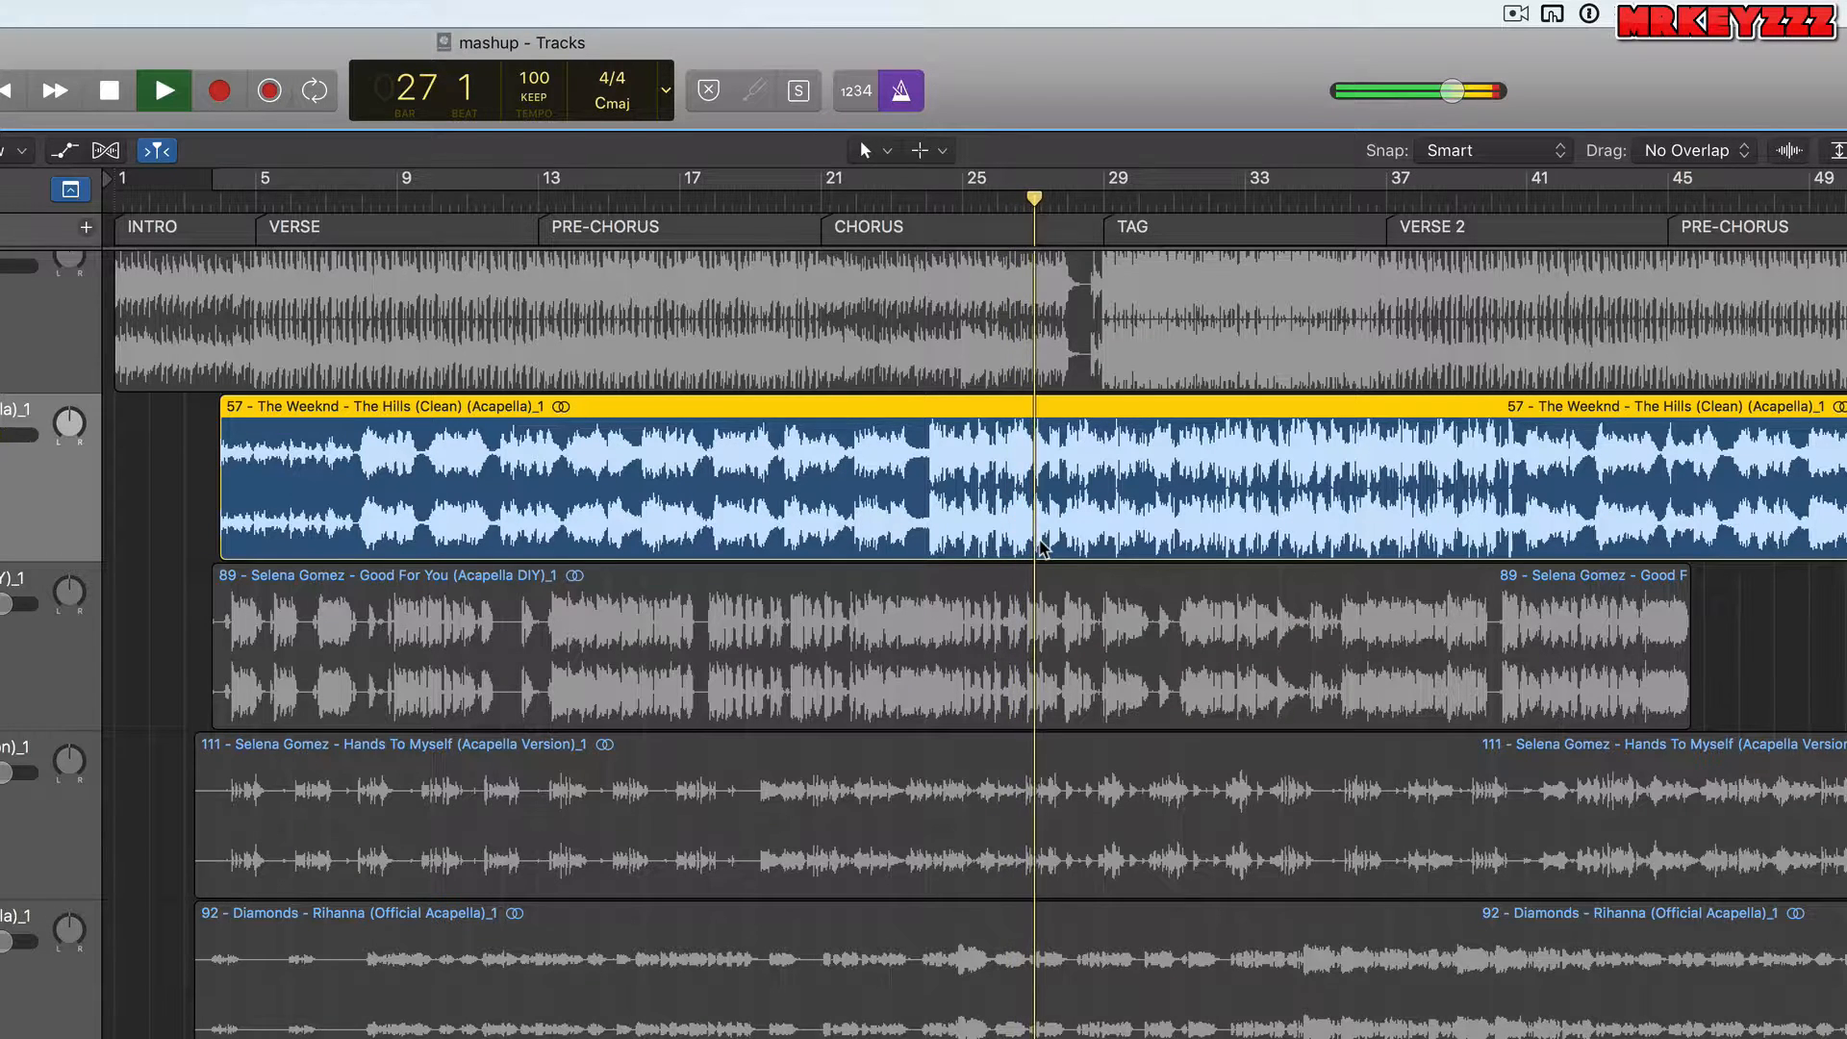
pyautogui.press('space')
# Check the acapella's timing further along by playing from the second verse, the second chorus and bar 89.
pyautogui.click(1393, 181)
pyautogui.press('space')
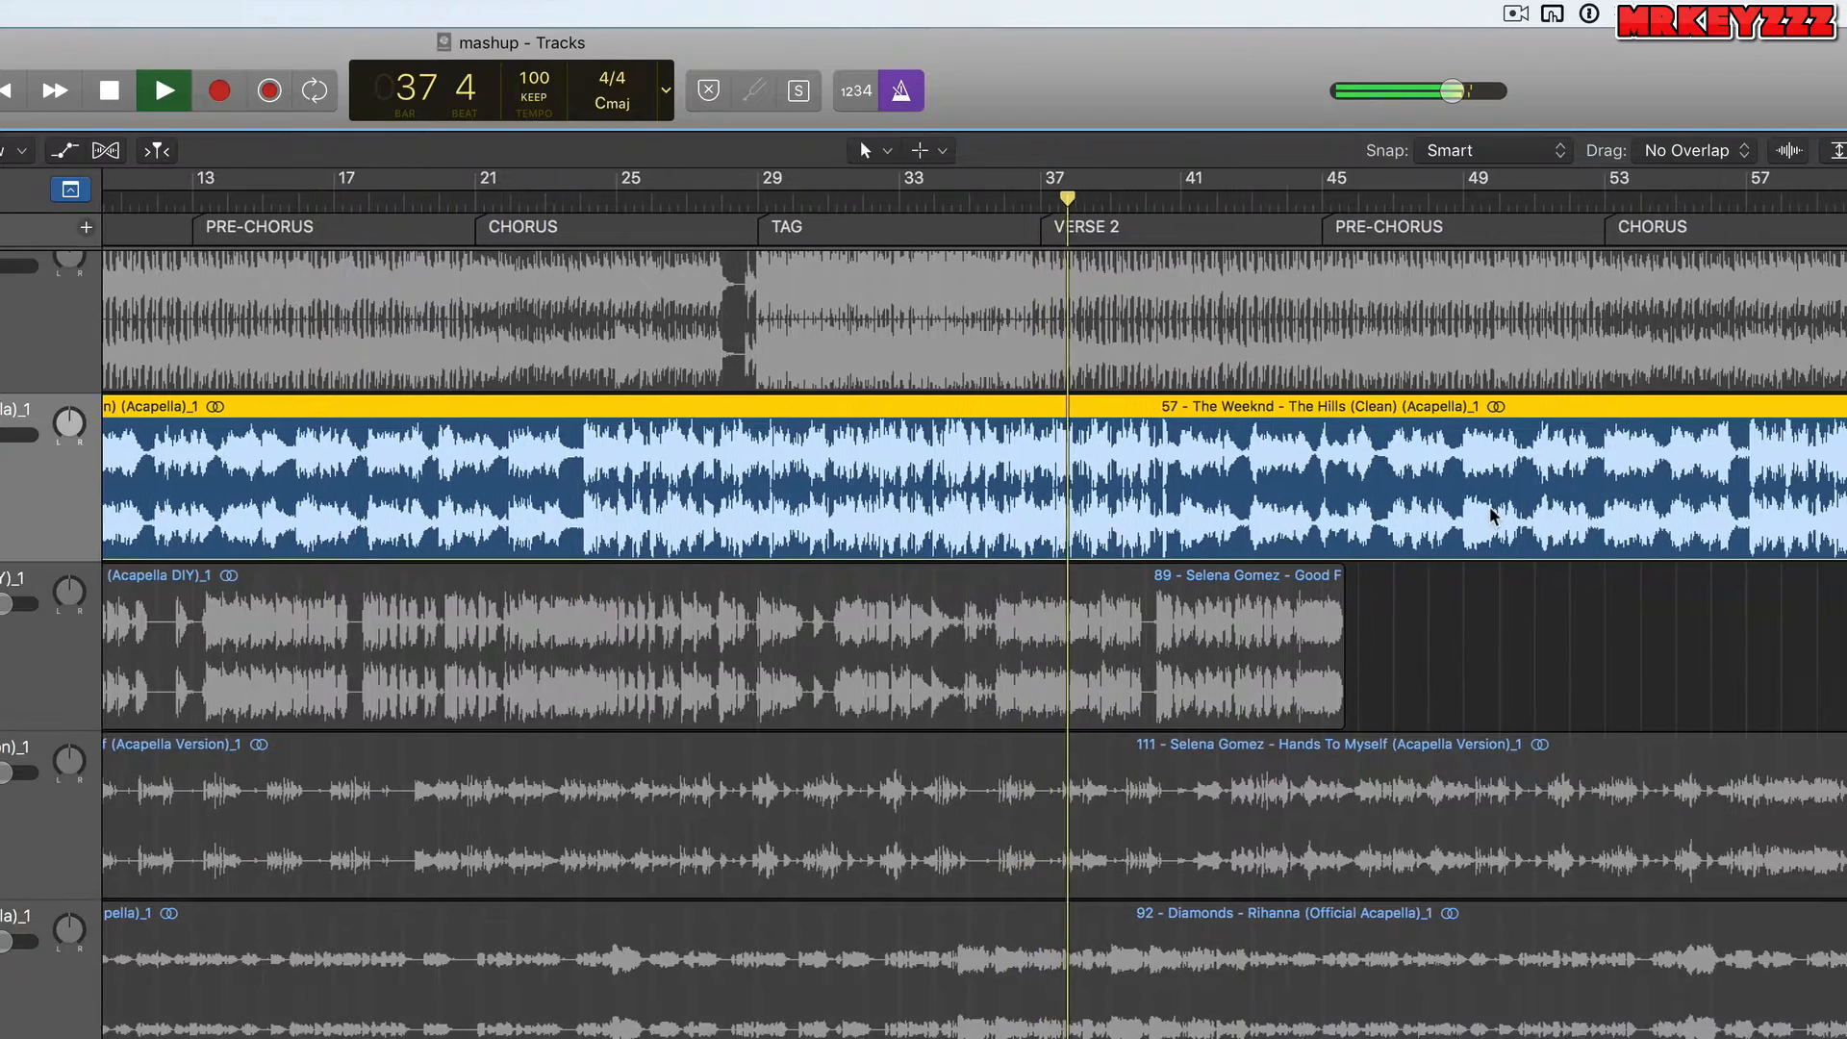
pyautogui.press('space')
pyautogui.click(1730, 193)
pyautogui.press('space')
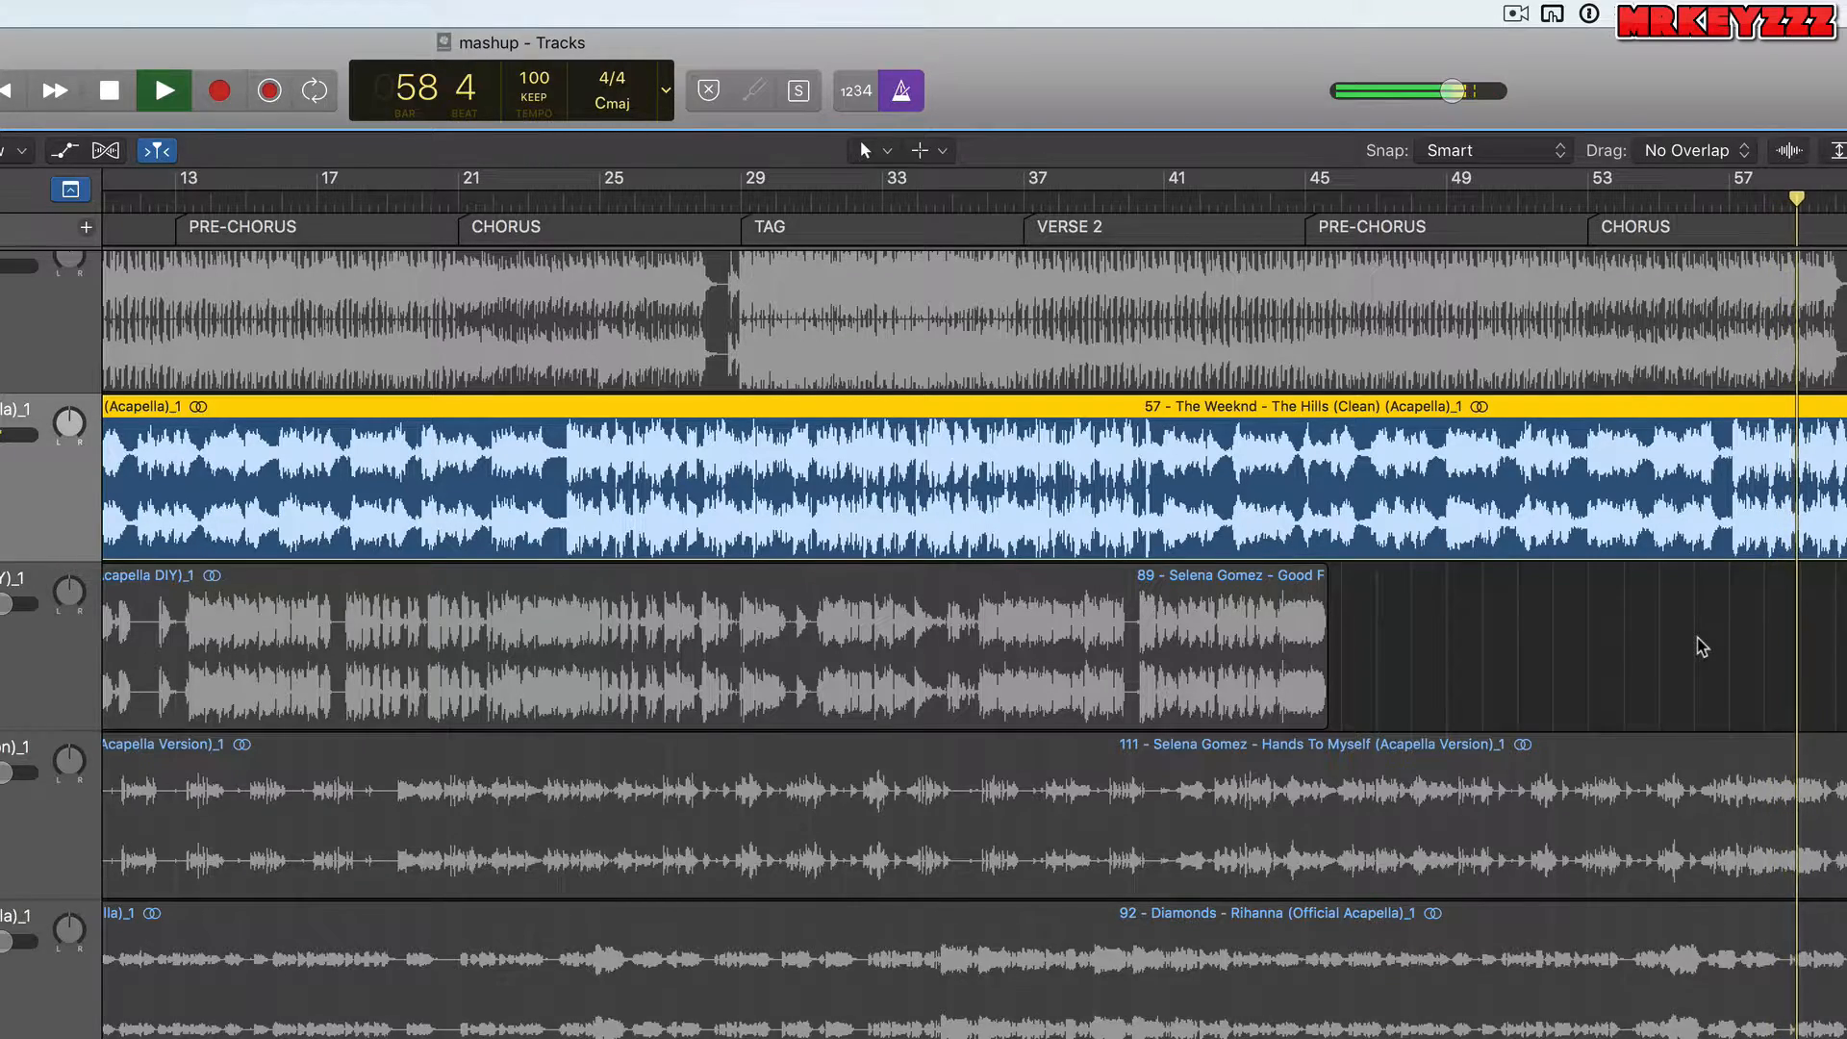
pyautogui.press('space')
pyautogui.hscroll(10, 1679, 639)
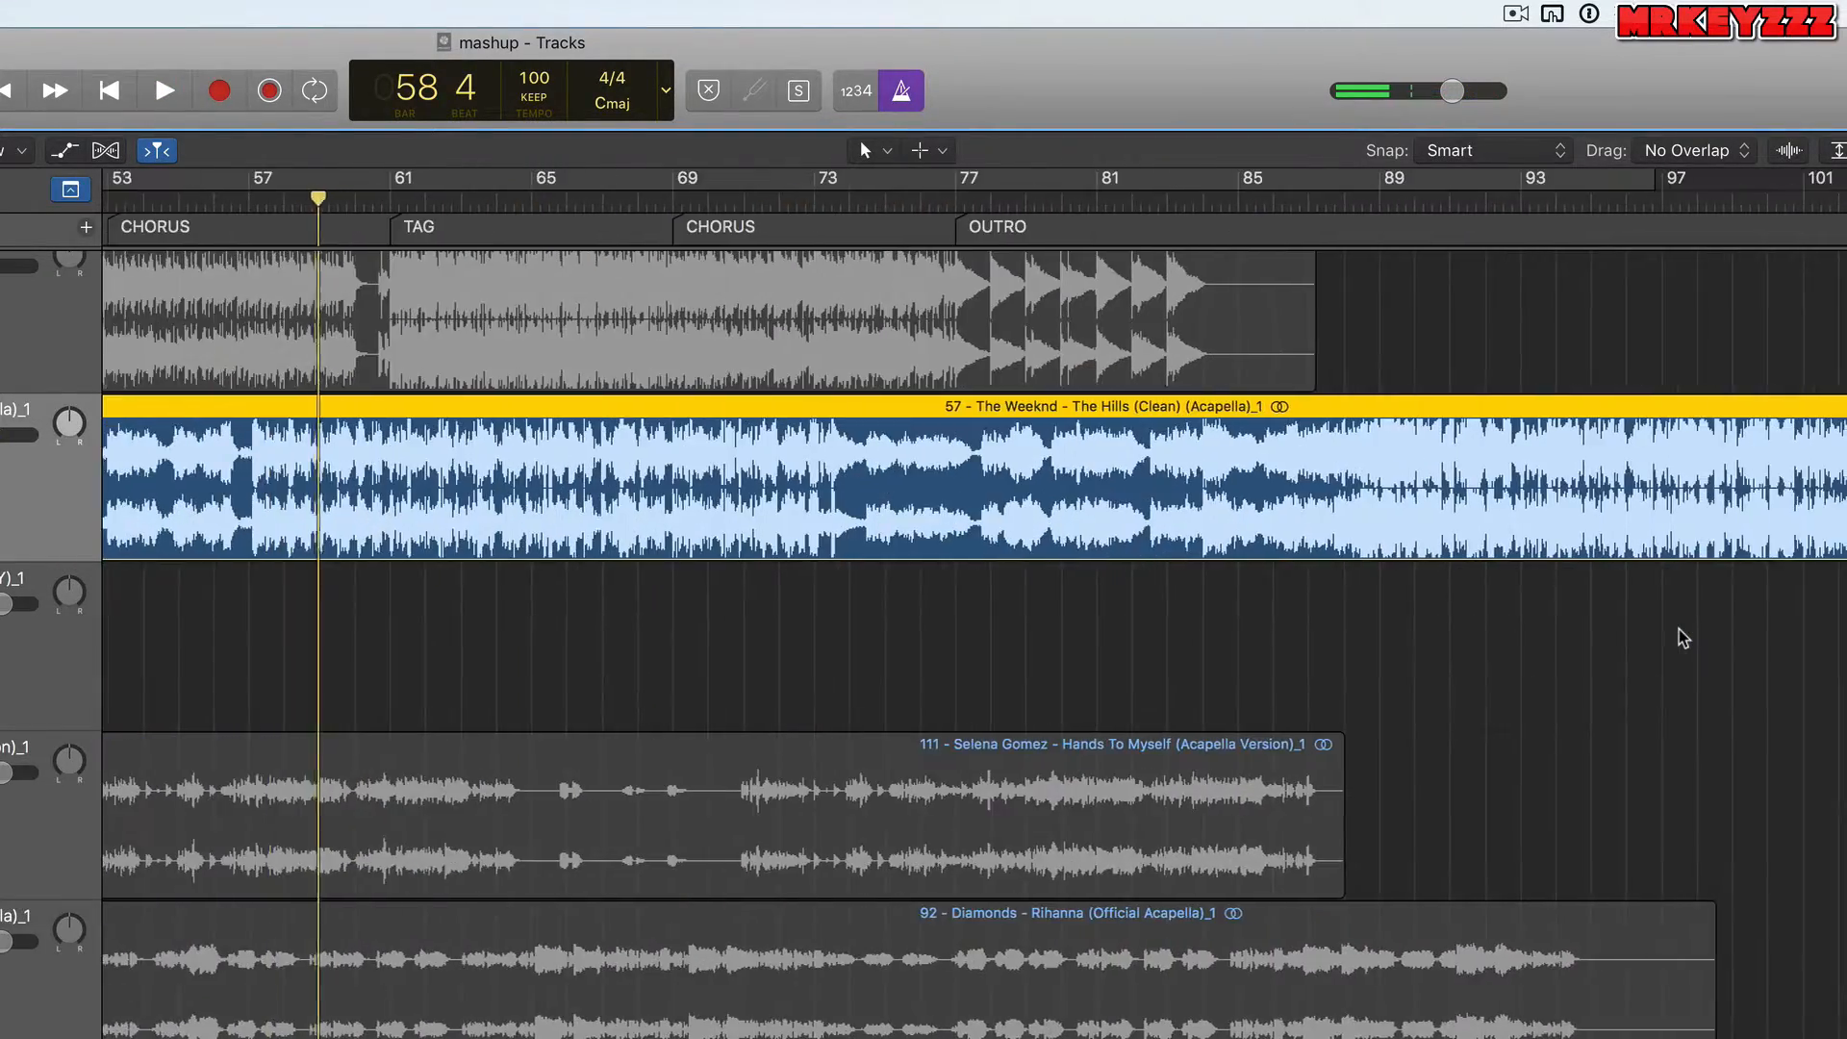
pyautogui.click(1146, 200)
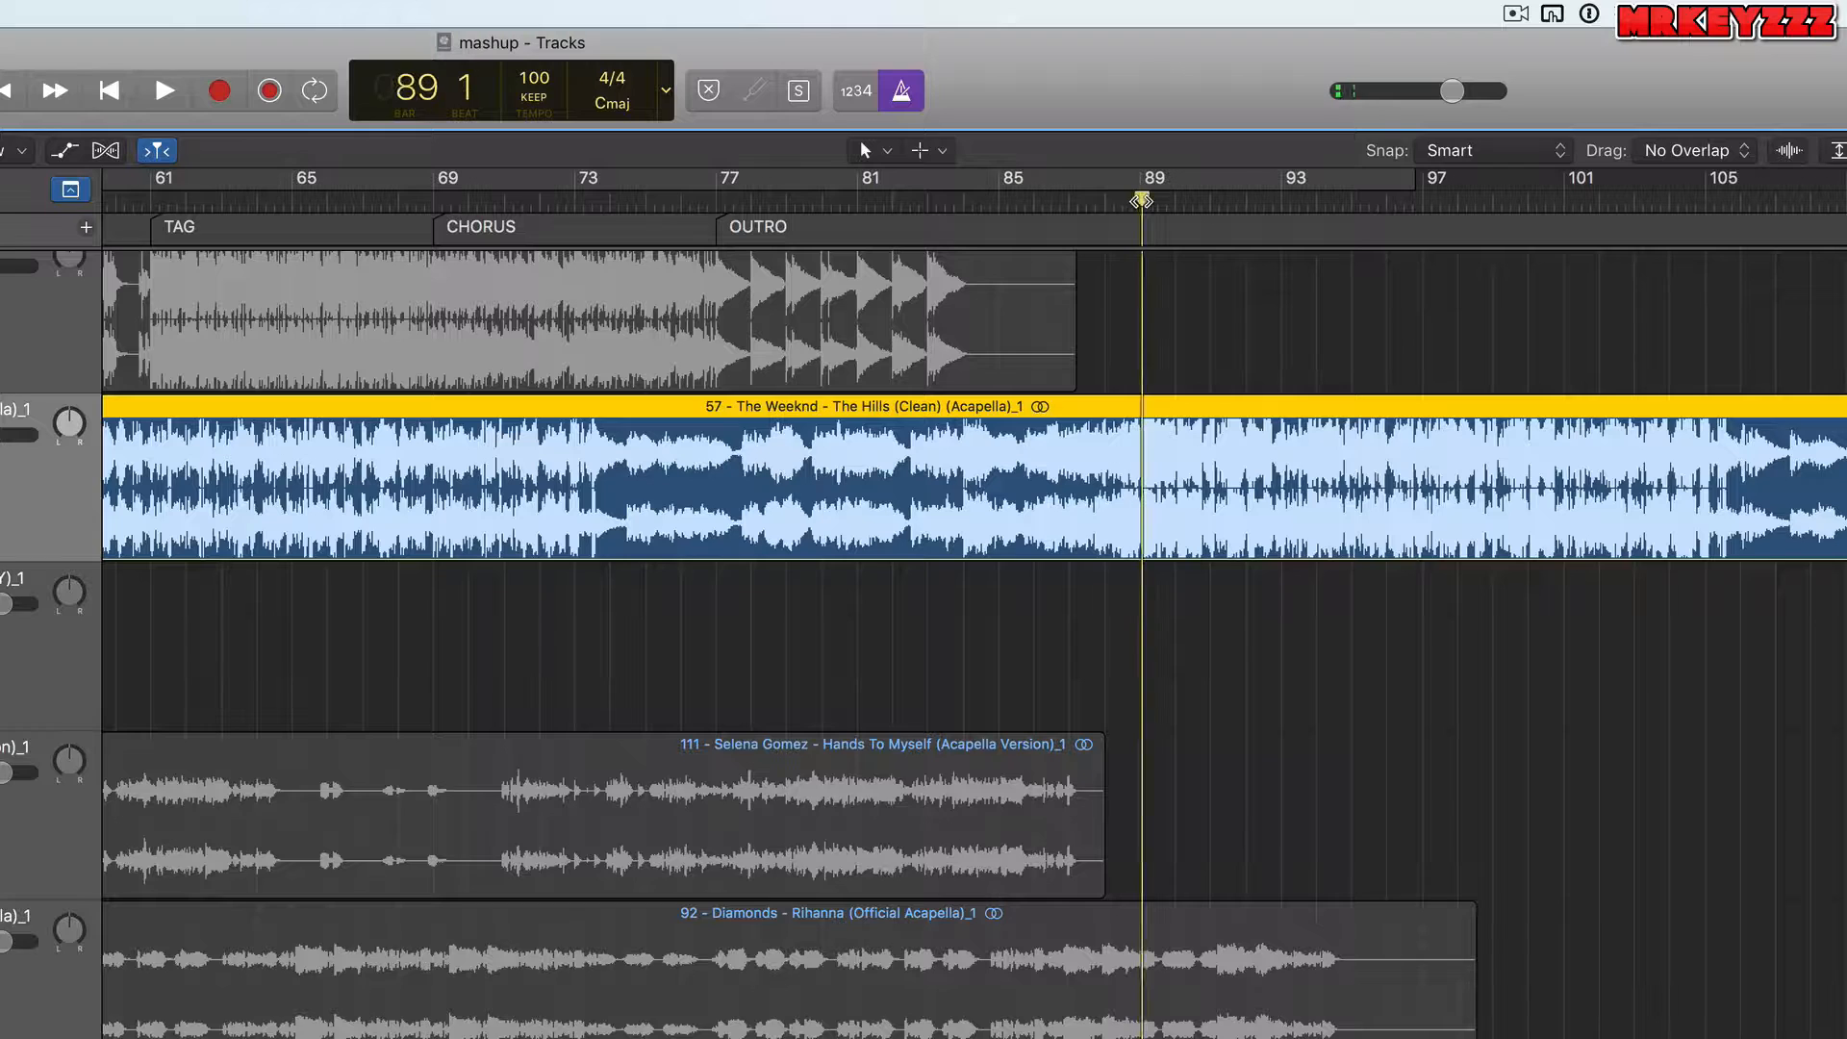
pyautogui.press('space')
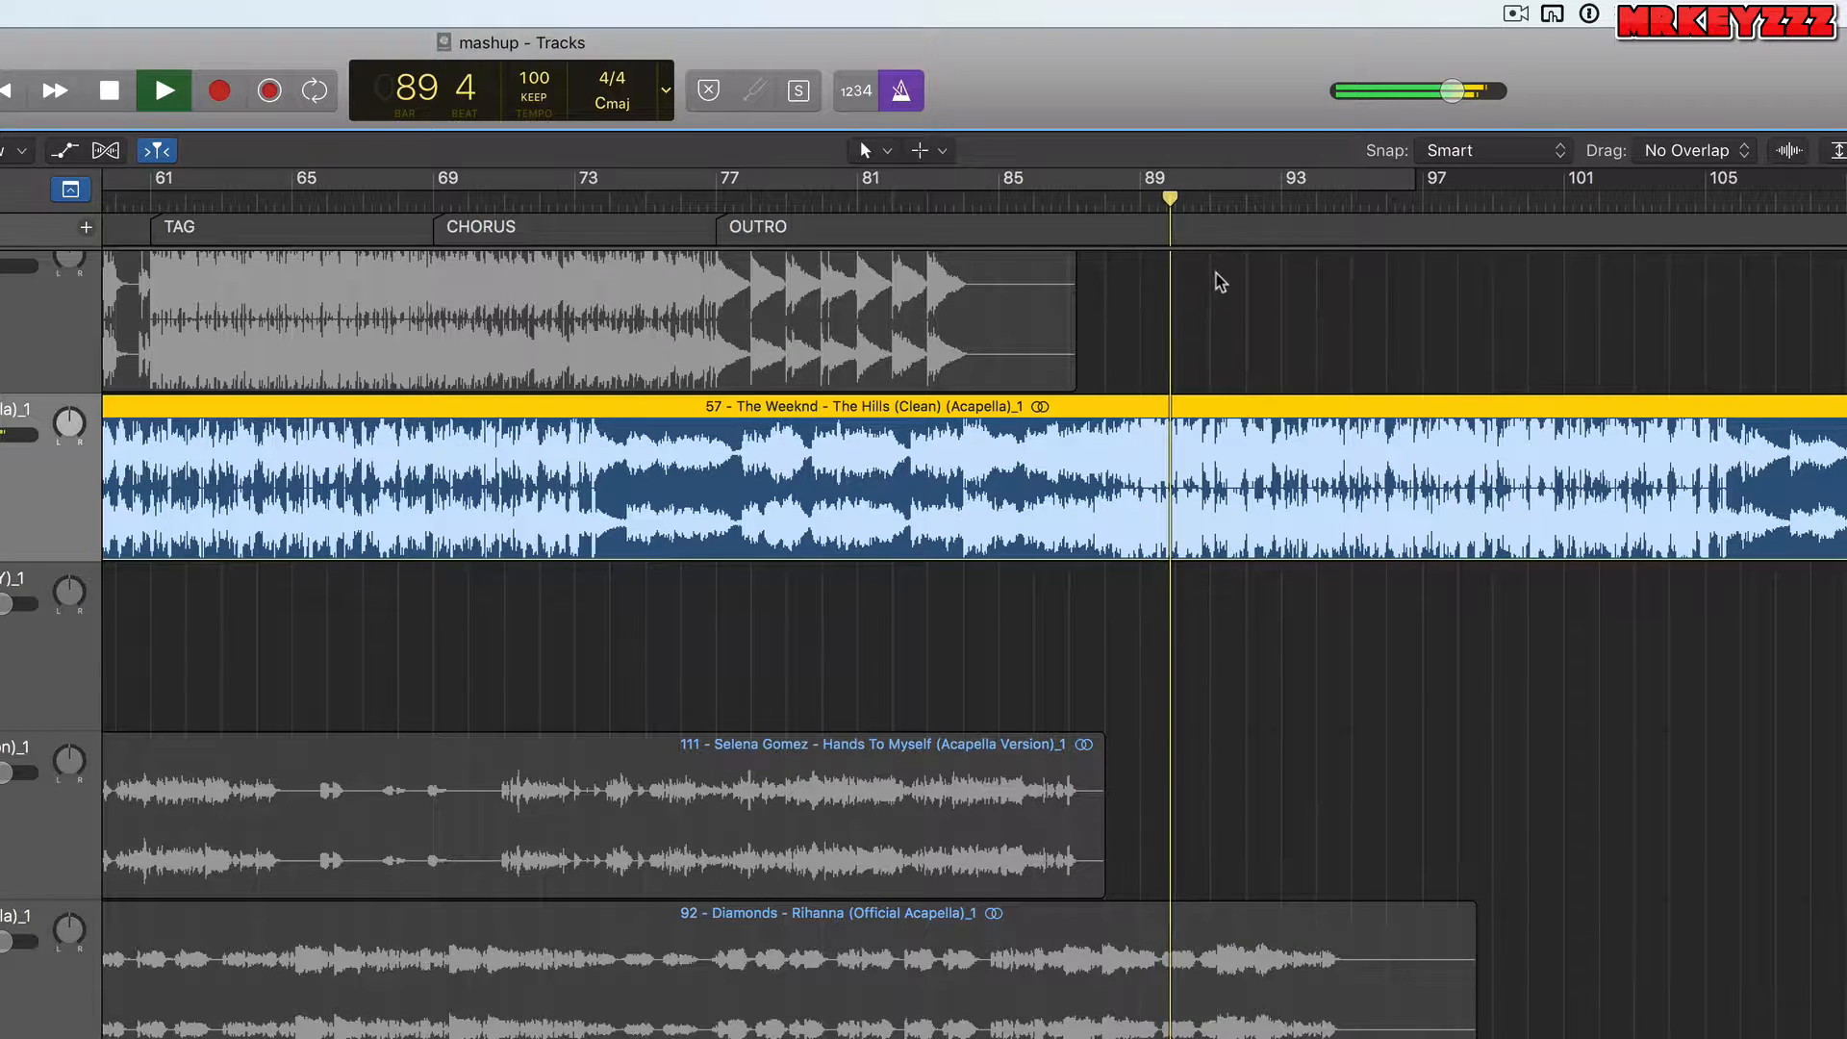
pyautogui.press('space')
# Play the soloed acapella from just before bar 8 to locate where its verse begins.
pyautogui.press('Return')
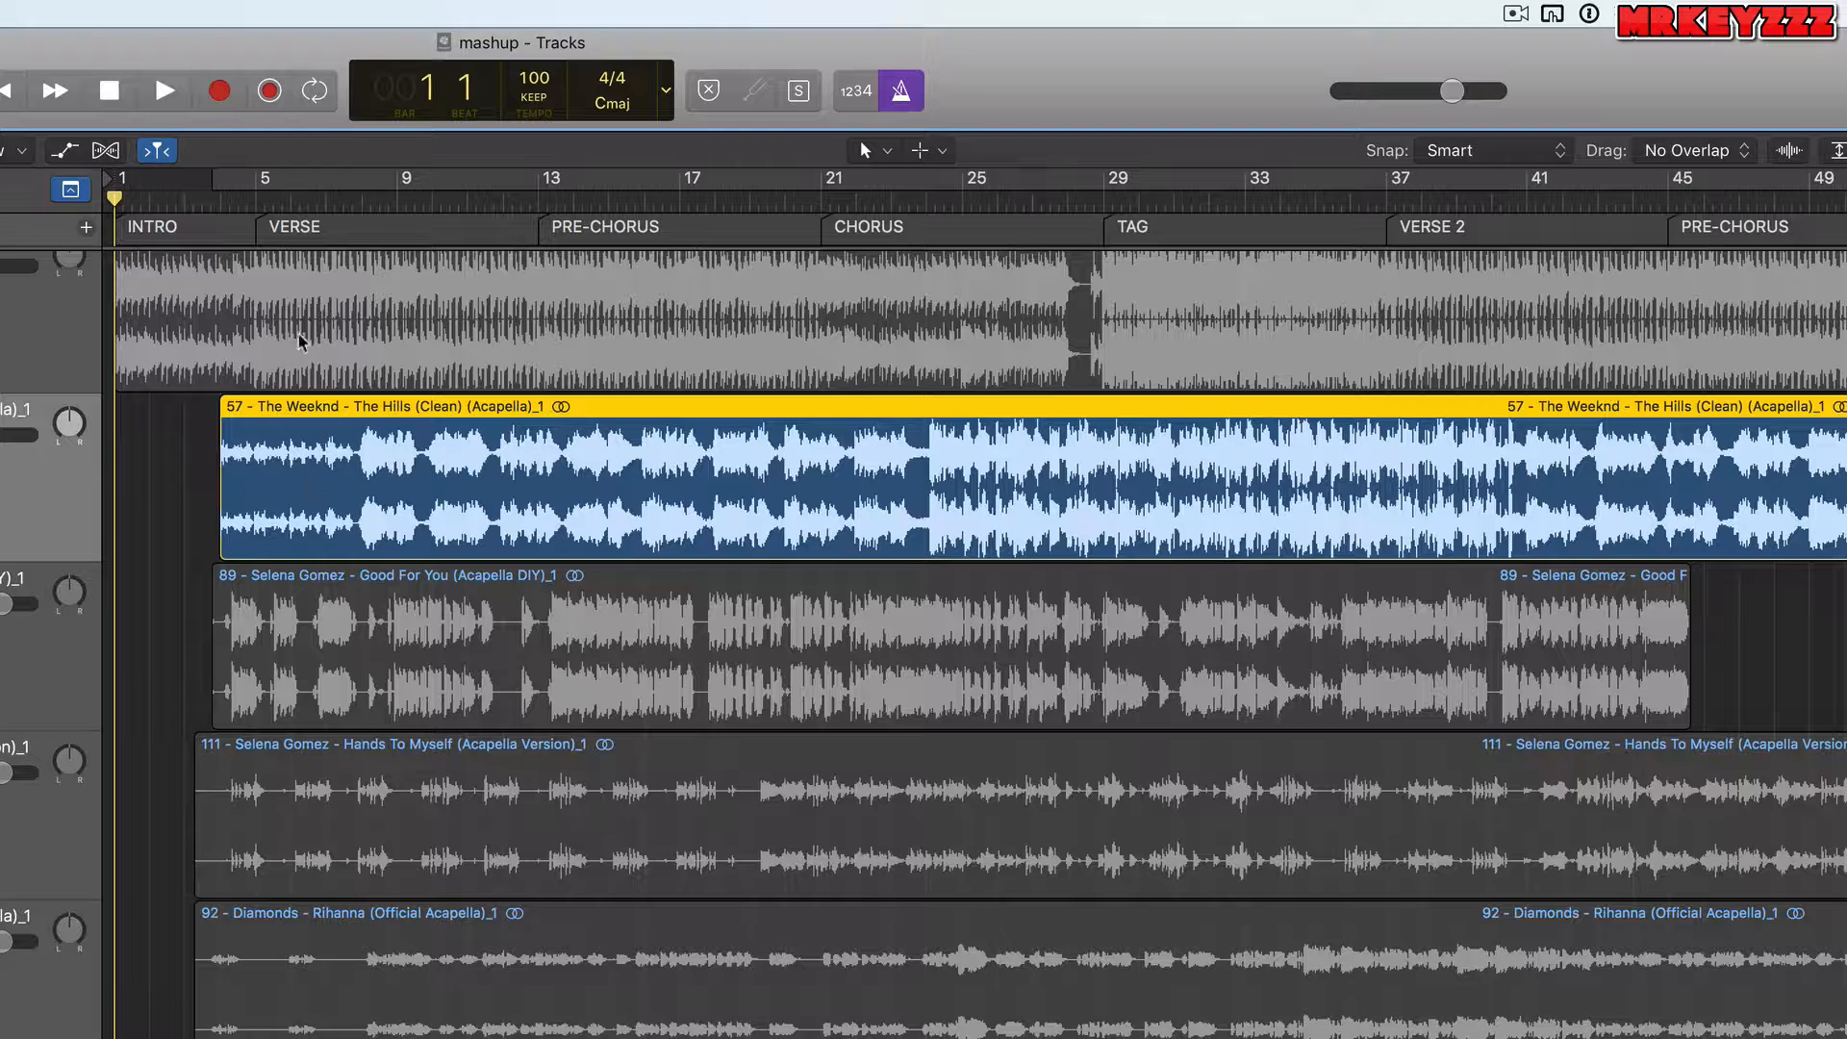
pyautogui.click(356, 202)
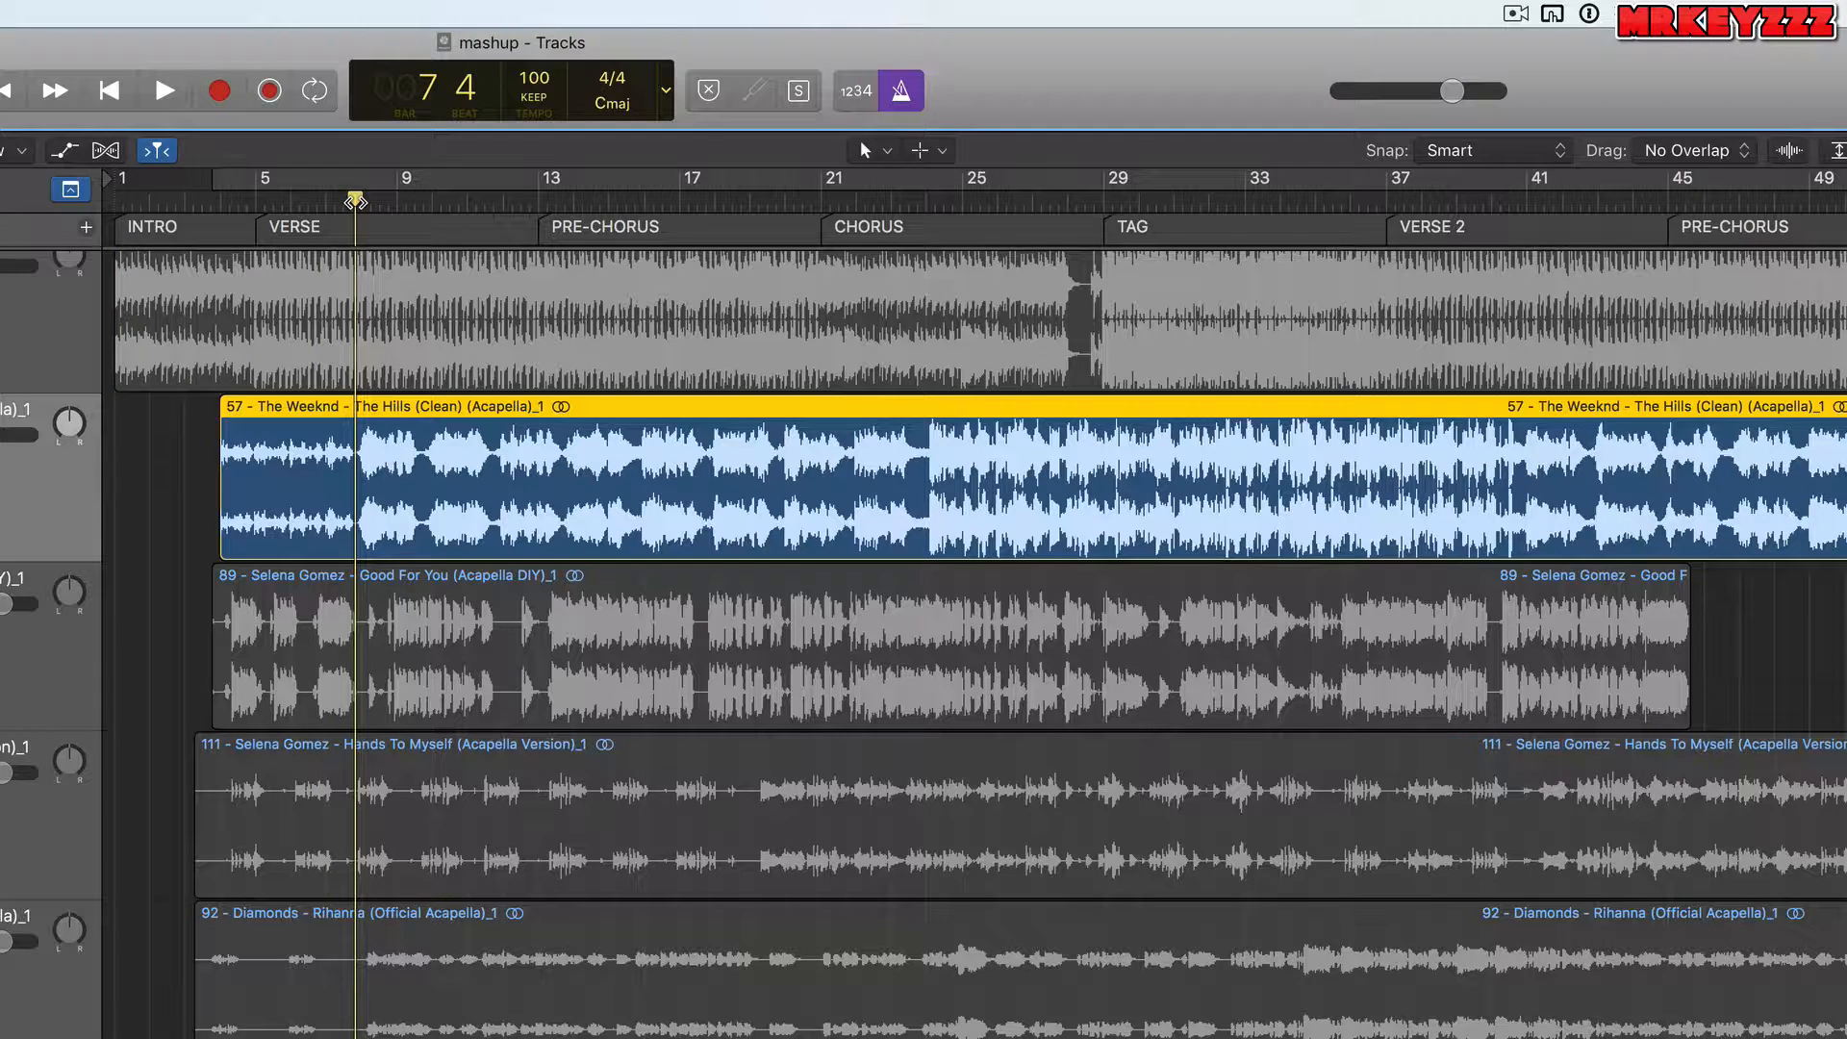
pyautogui.press('space')
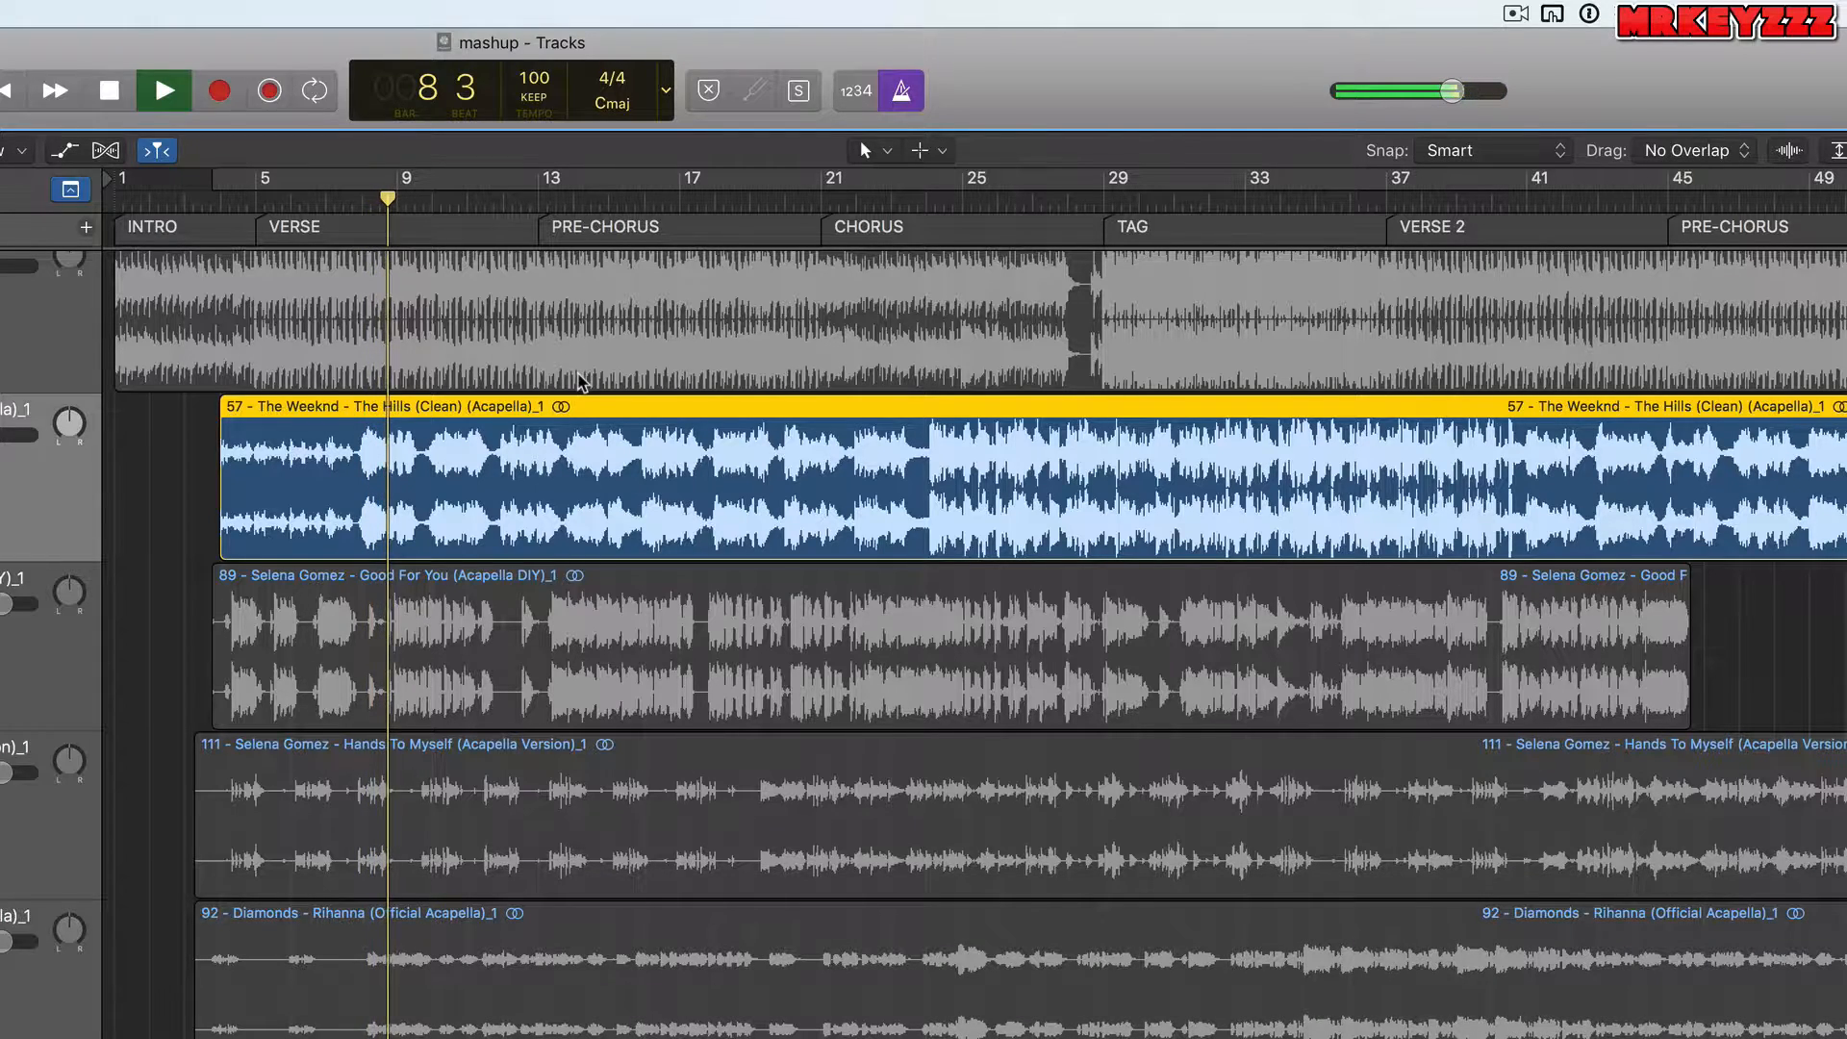
pyautogui.press('space')
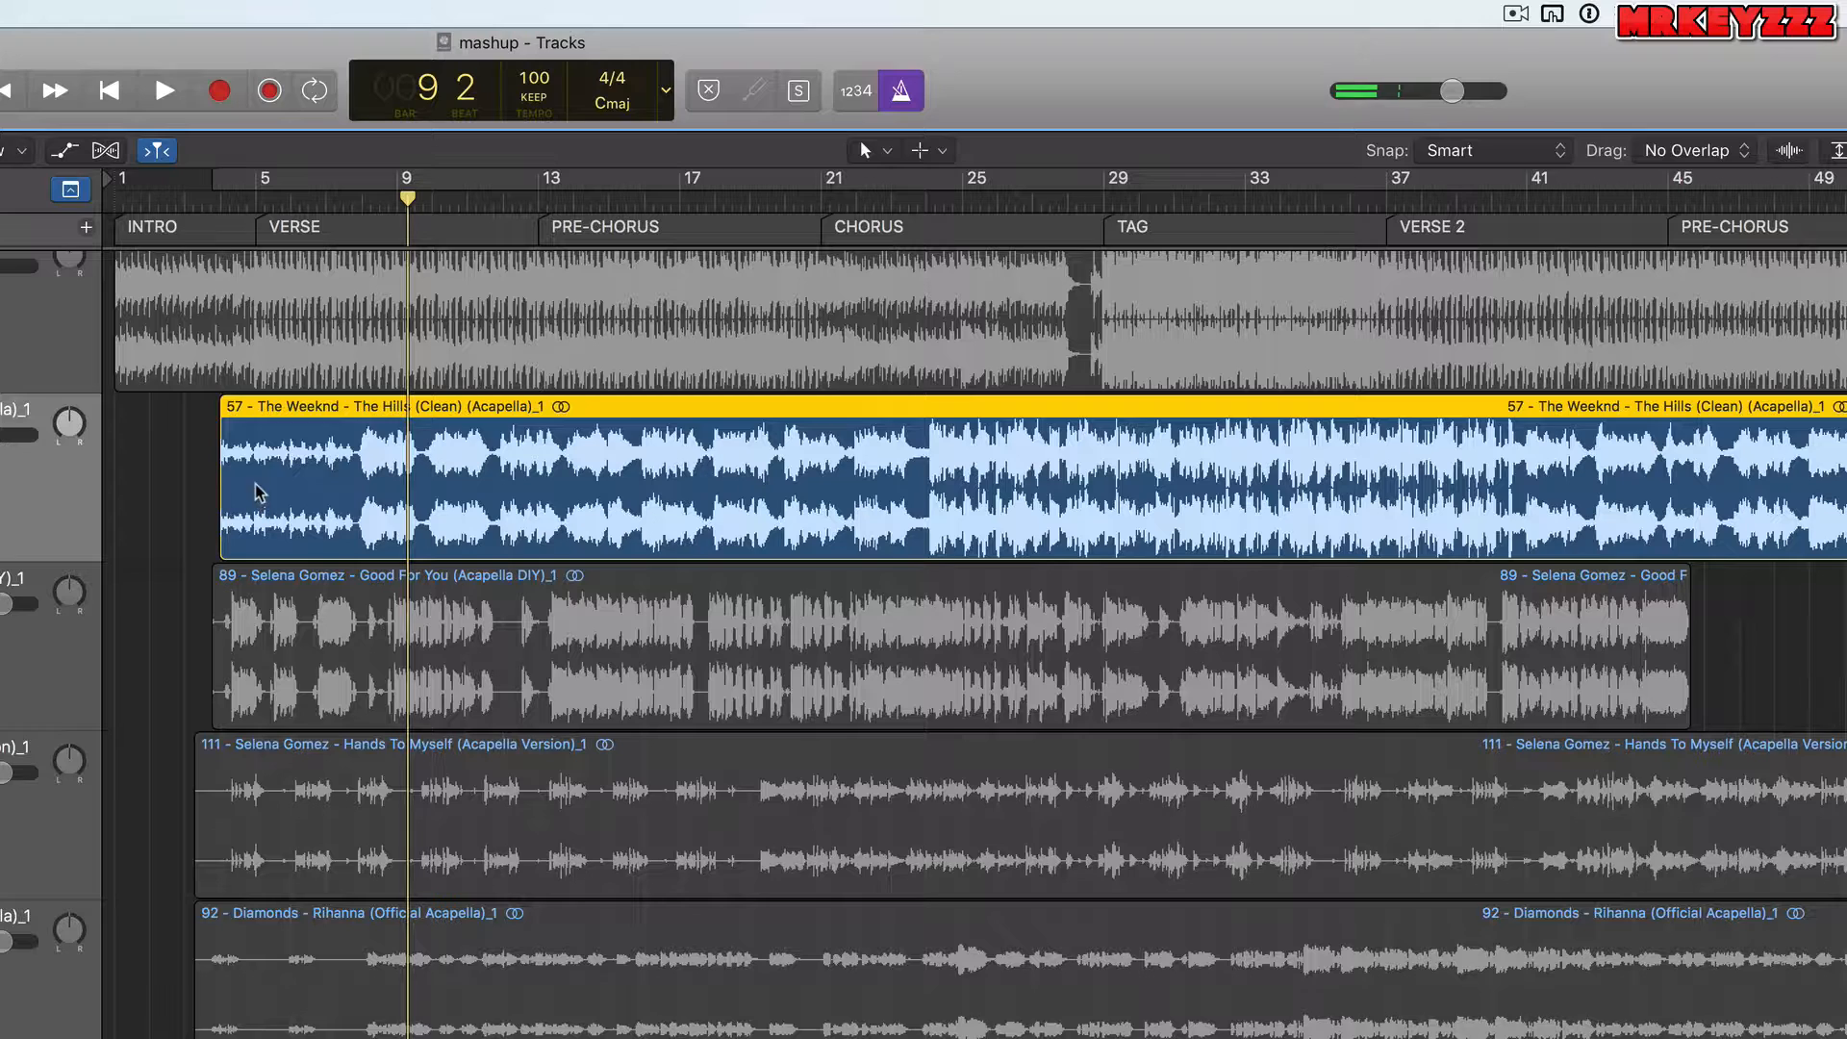
# Move The Weeknd acapella region to the project start at bar 1 and audition its opening.
pyautogui.click(184, 195)
pyautogui.press('Return')
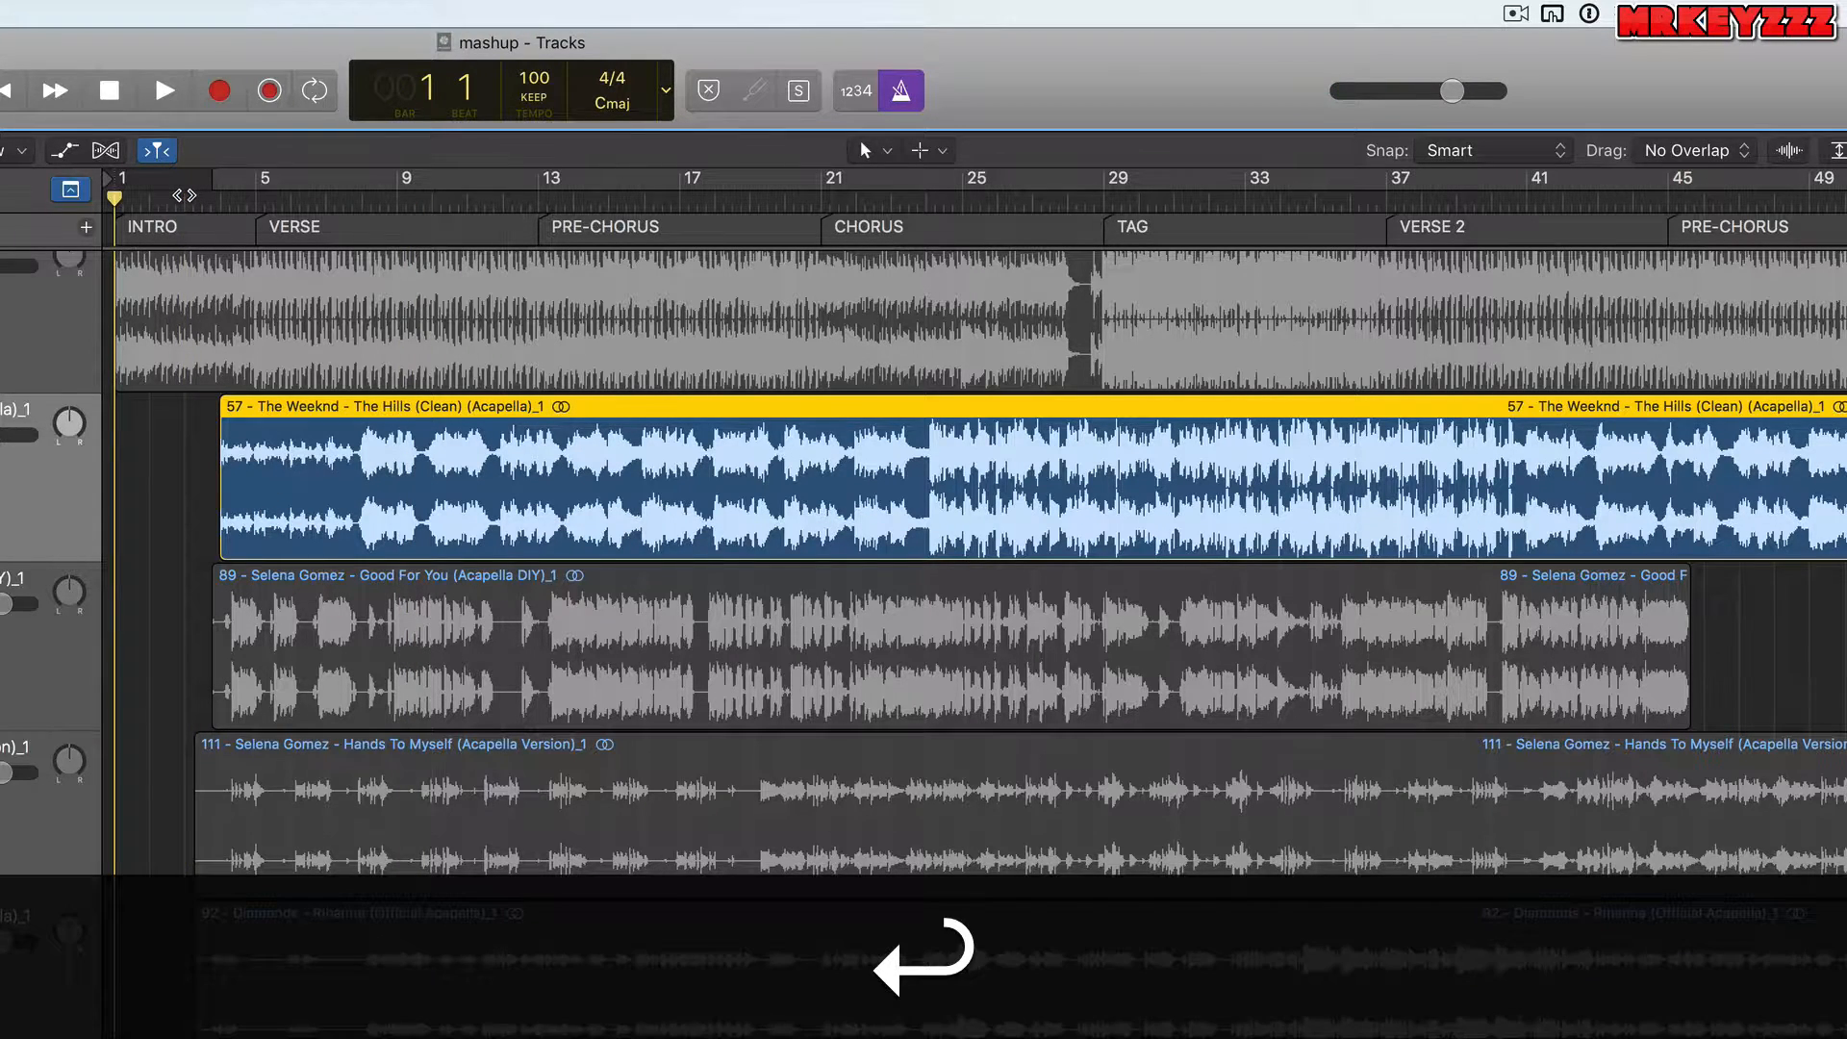
pyautogui.press(';')
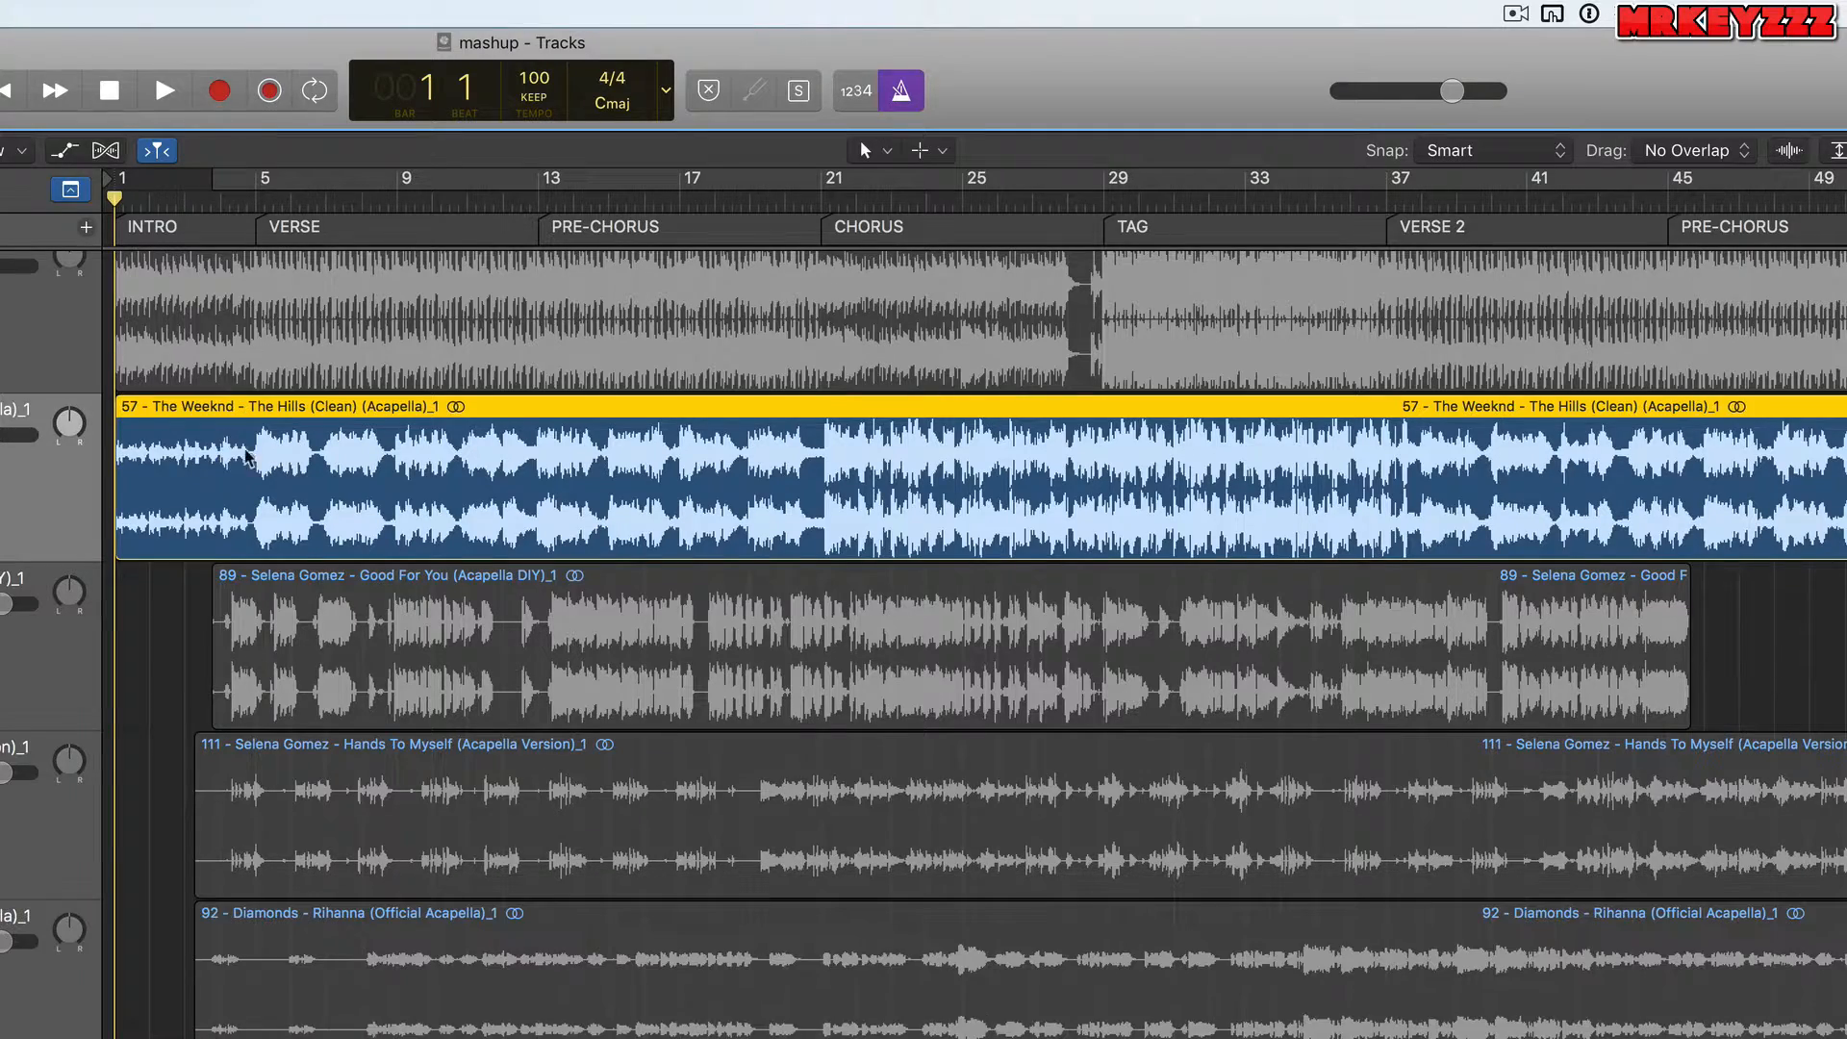
pyautogui.press('space')
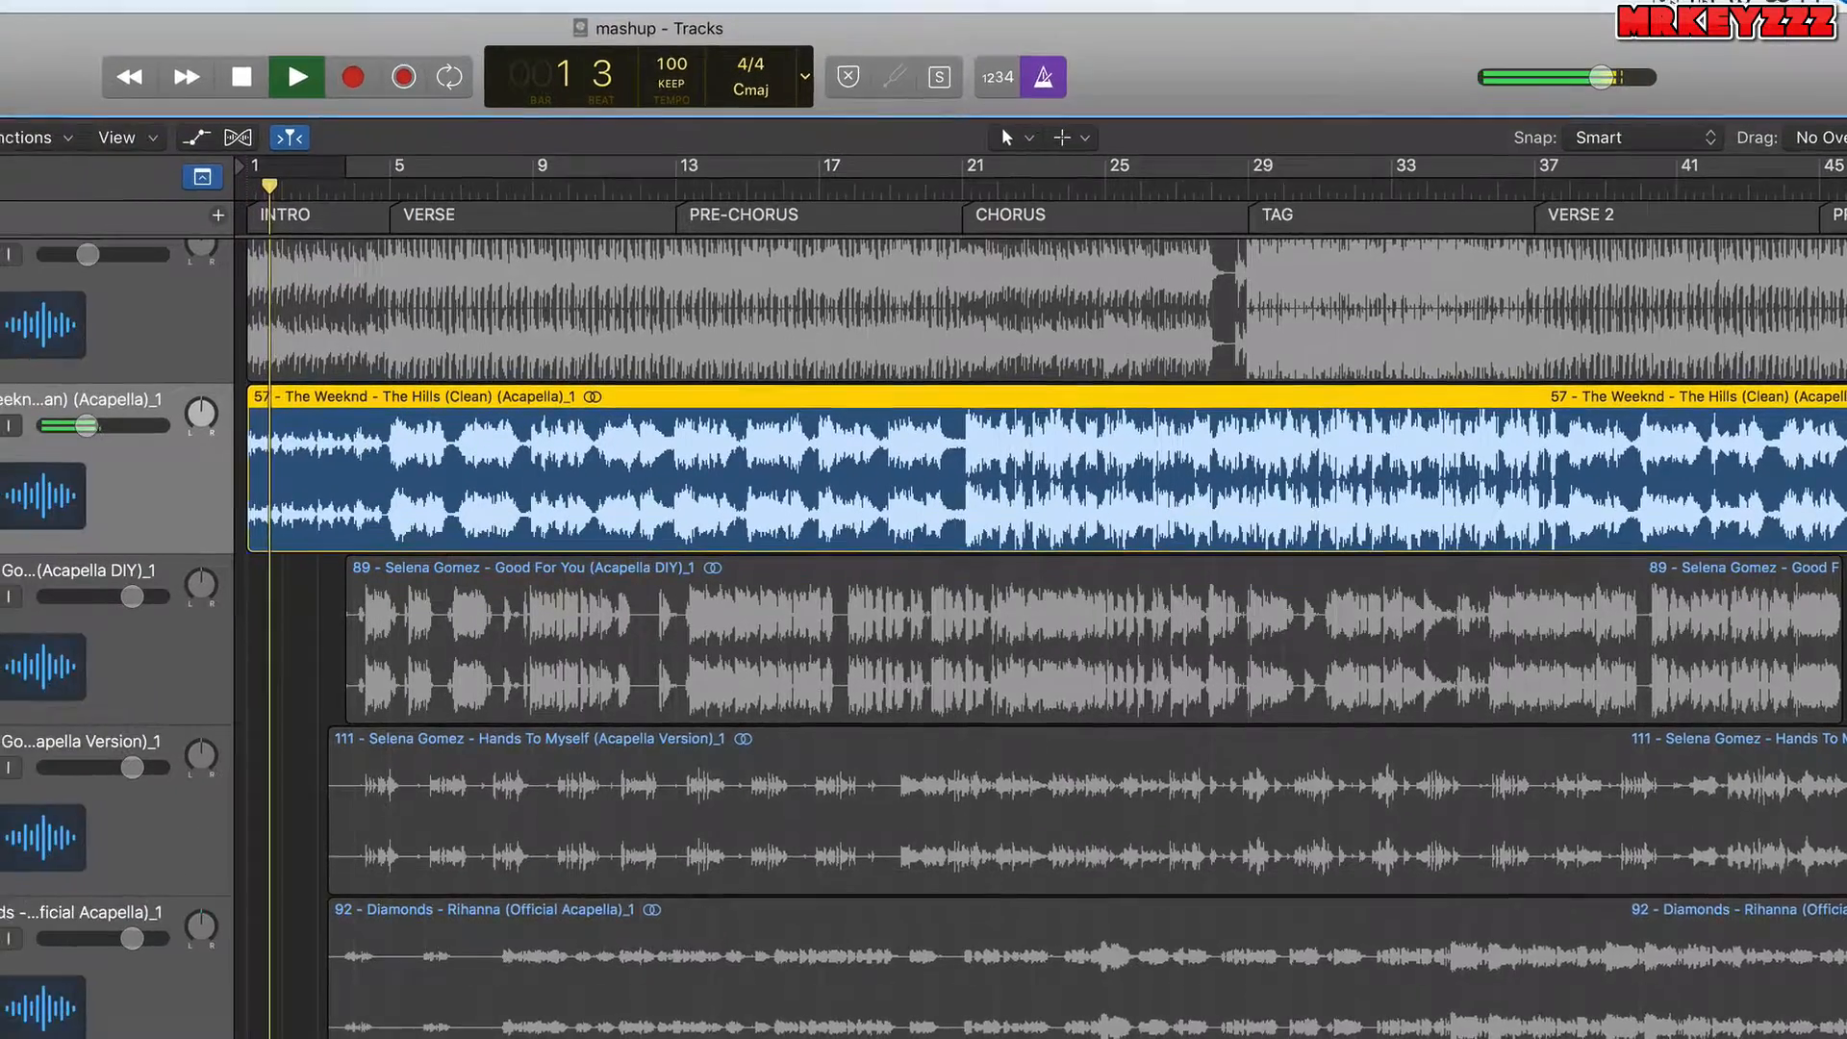
pyautogui.press('space')
# Take The Weeknd acapella track out of solo, unmute it and play it from bar 1 together with the instrumental.
pyautogui.click(206, 407)
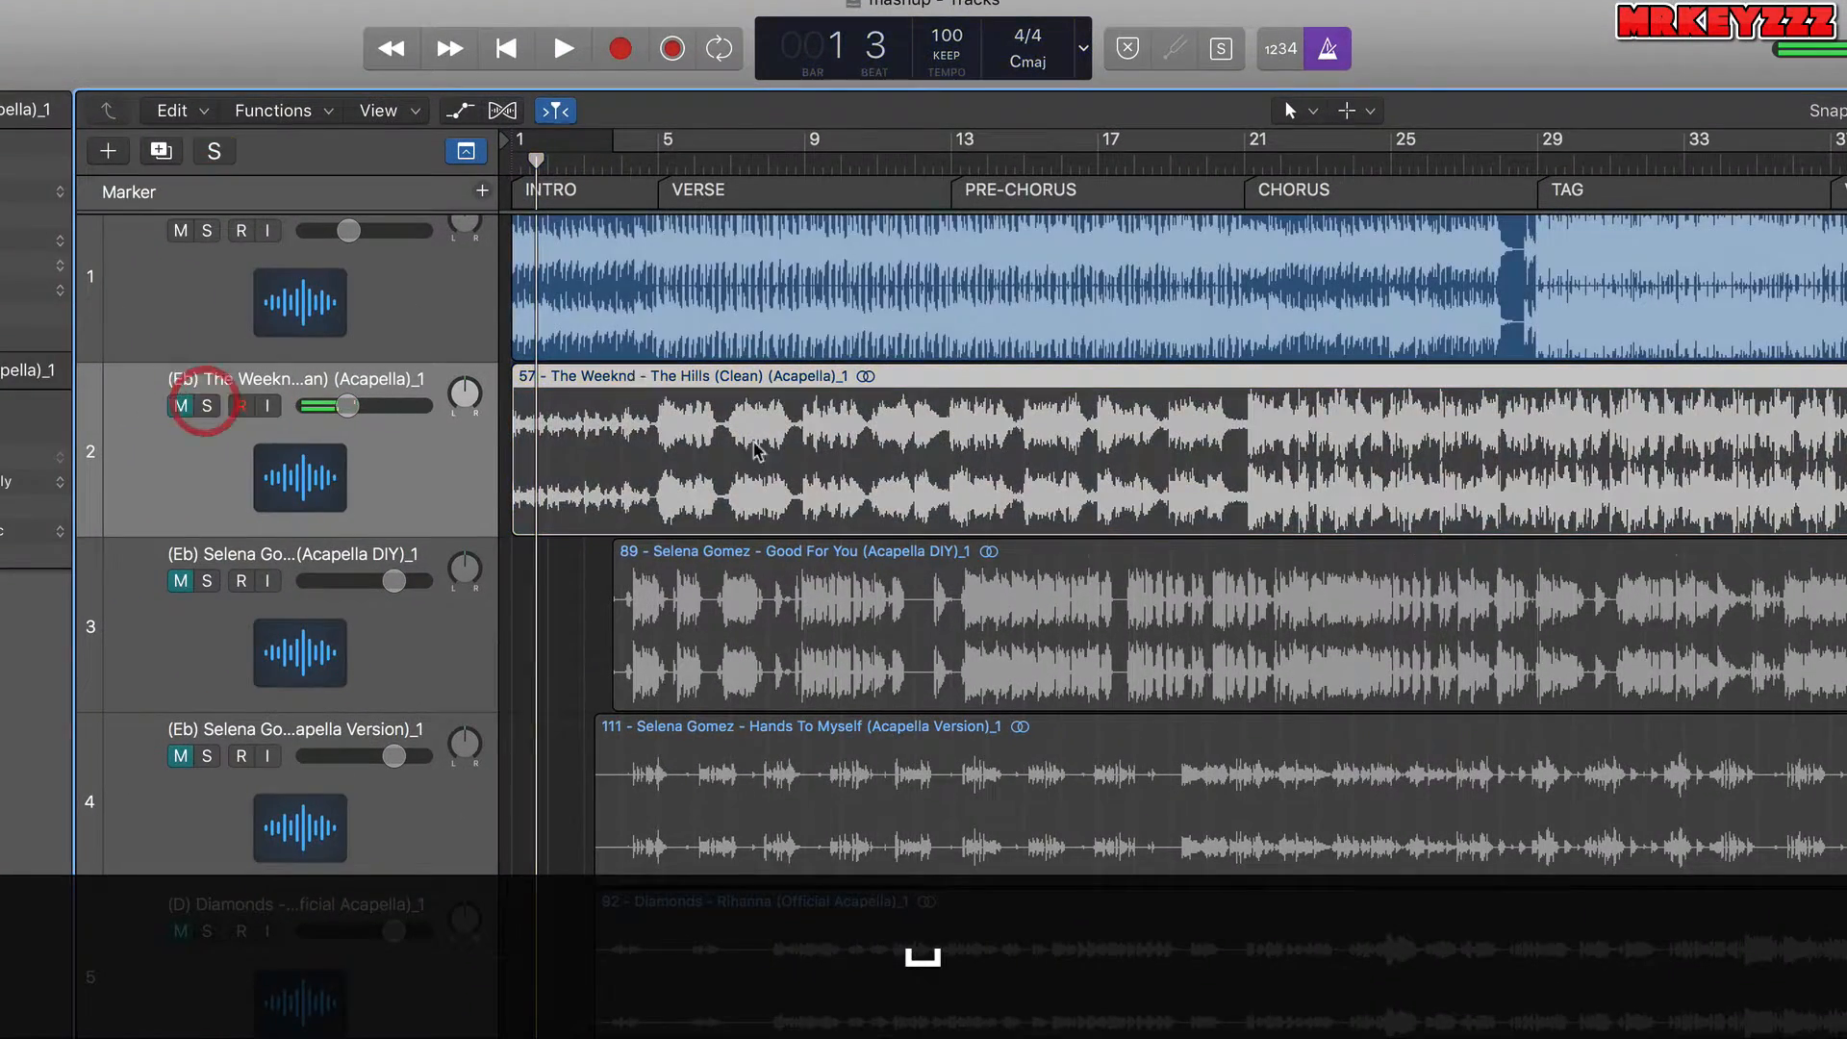
pyautogui.scroll(3, 649, 428)
pyautogui.click(180, 434)
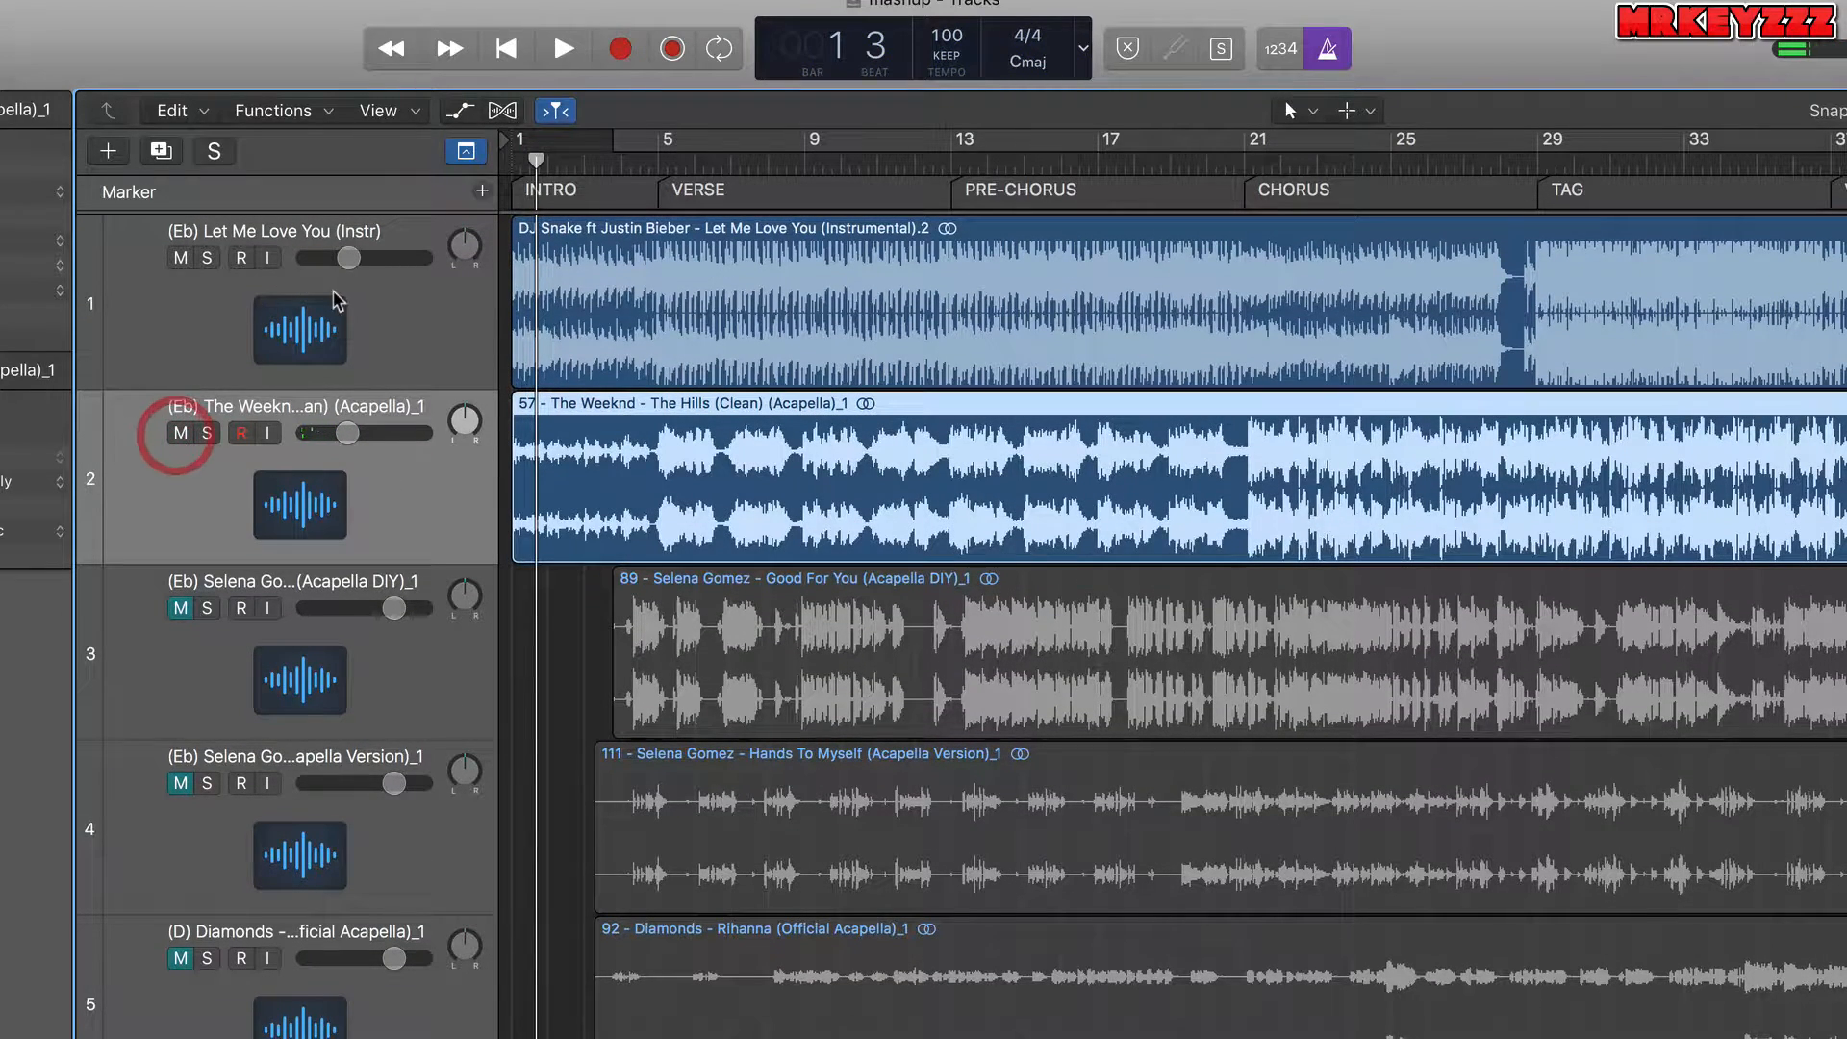
pyautogui.click(405, 306)
pyautogui.press('space')
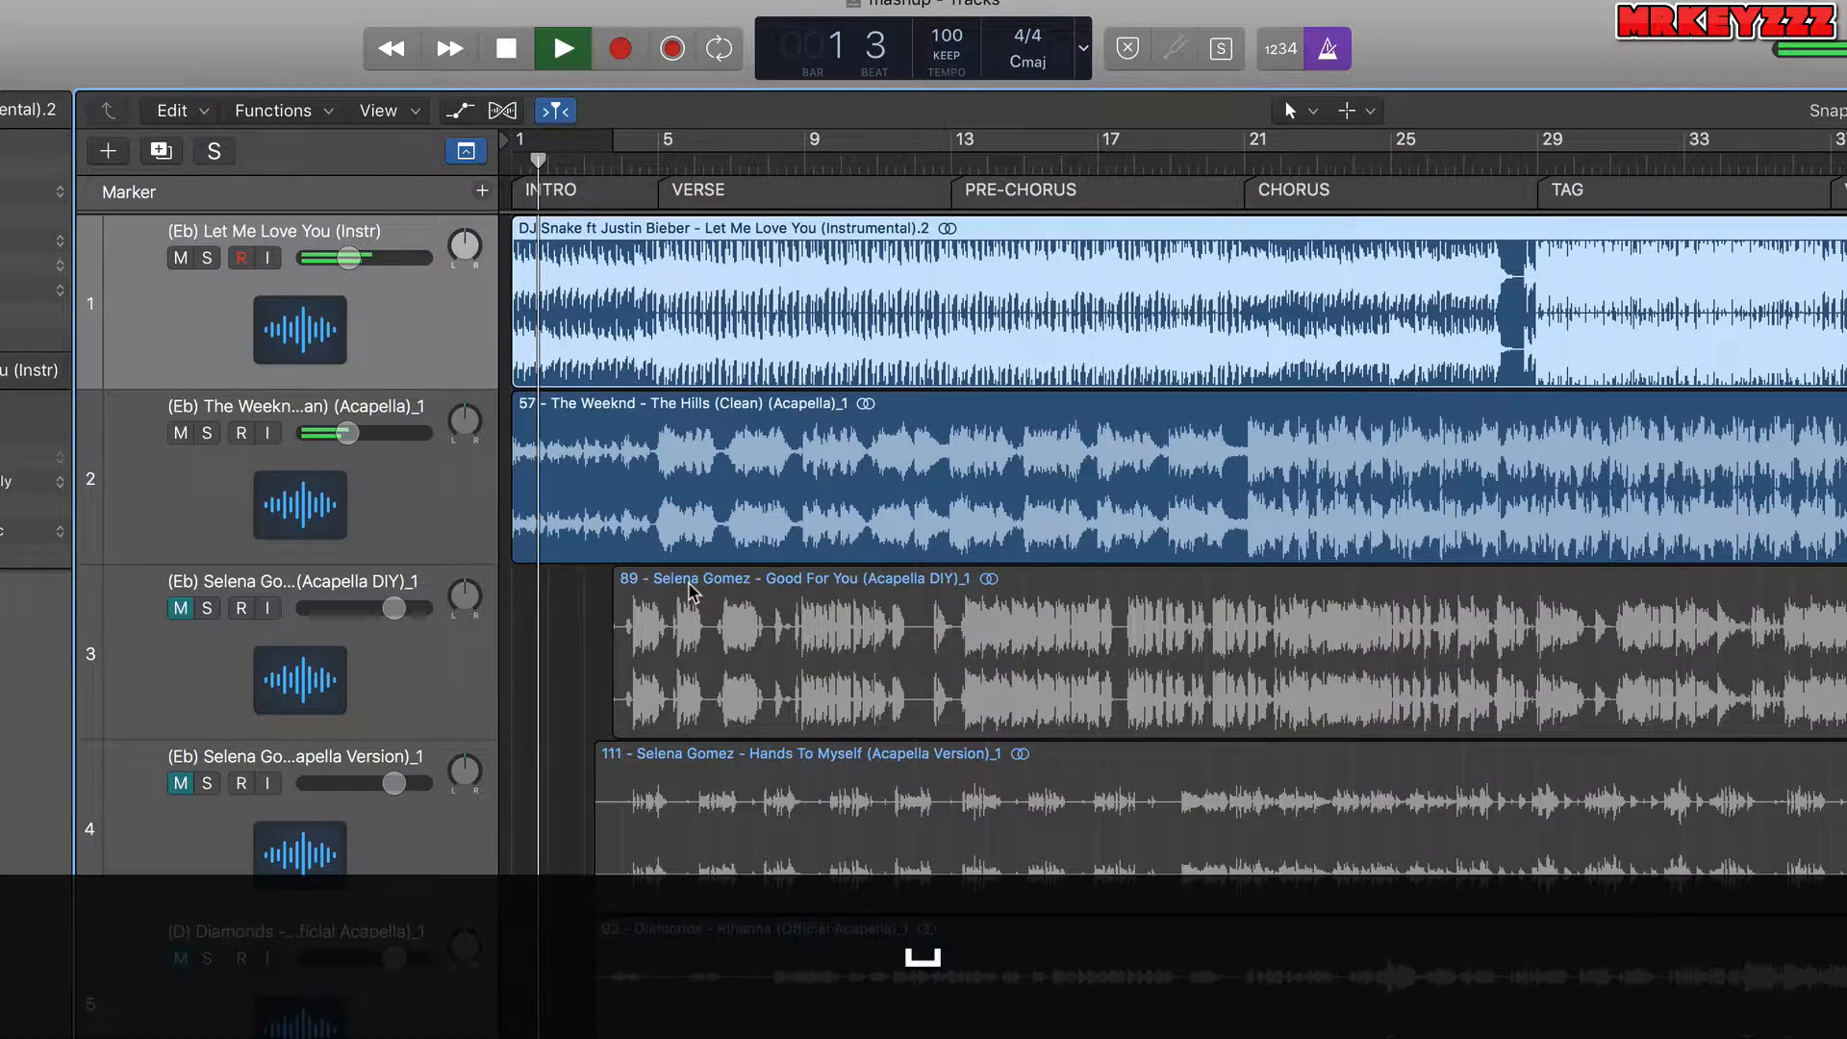
pyautogui.press('Return')
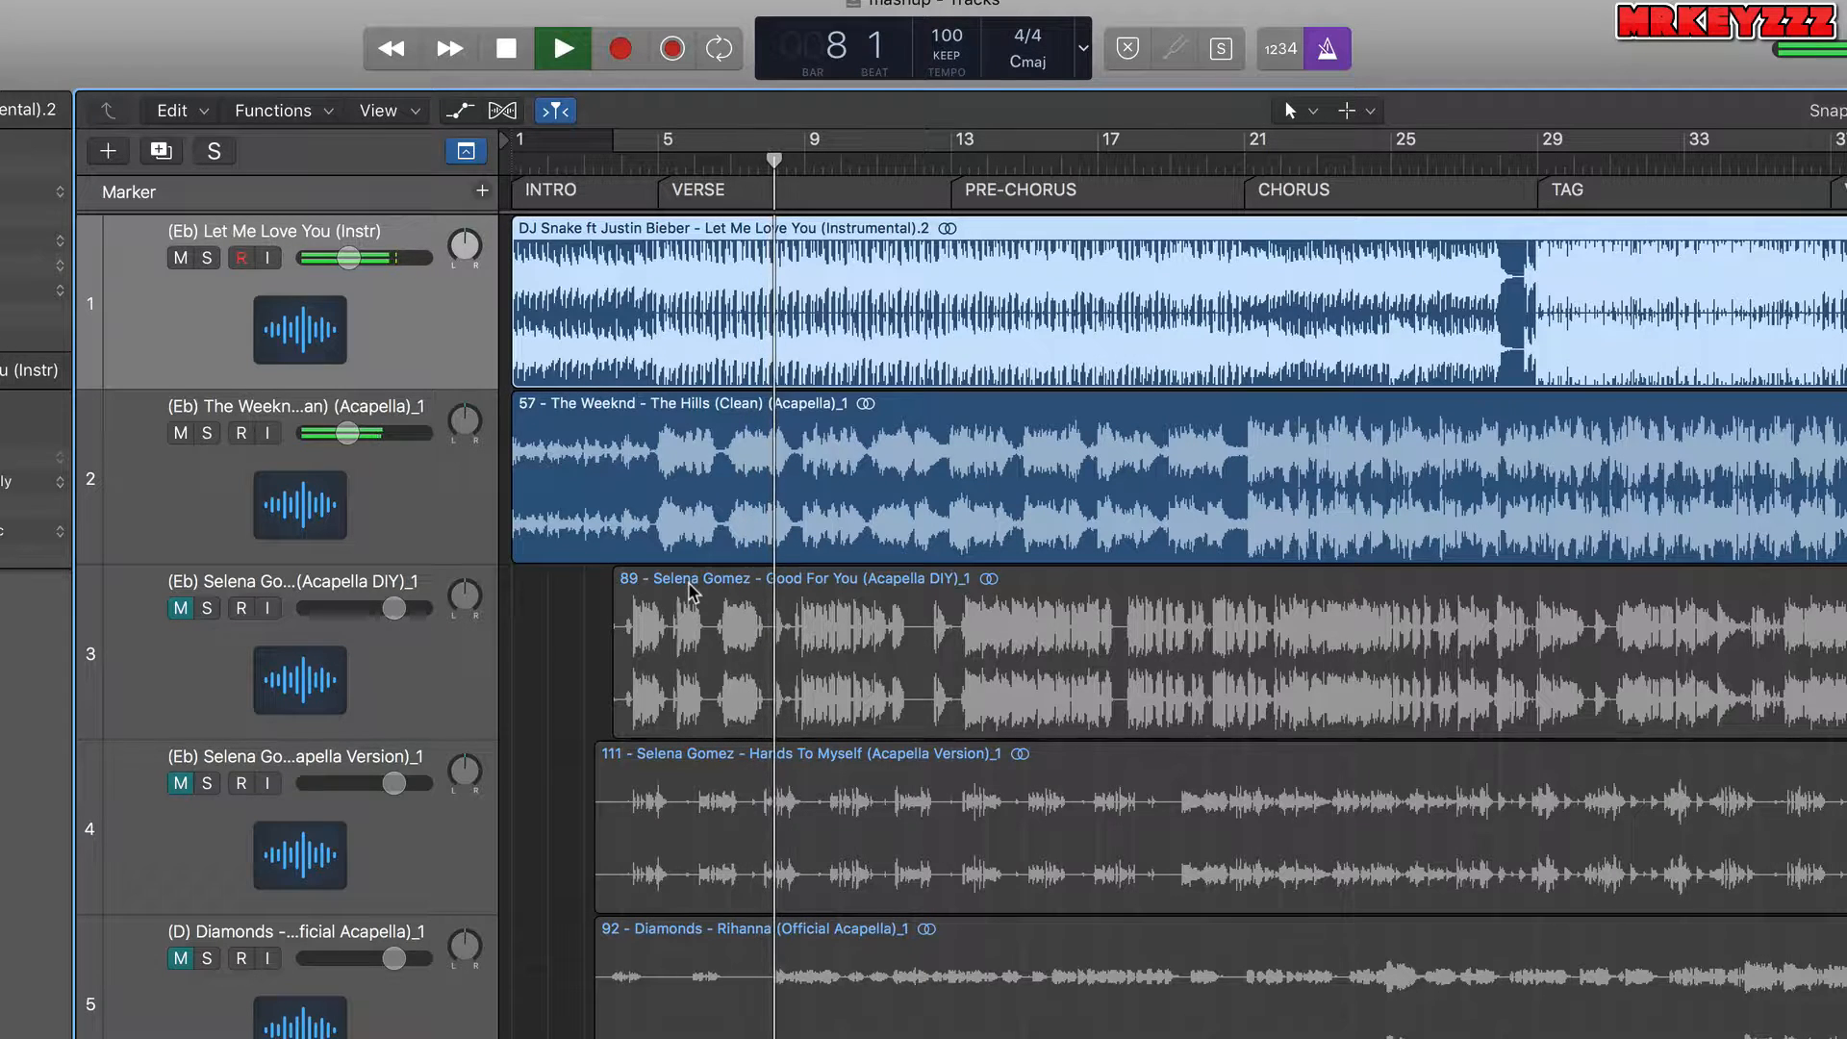
pyautogui.press('space')
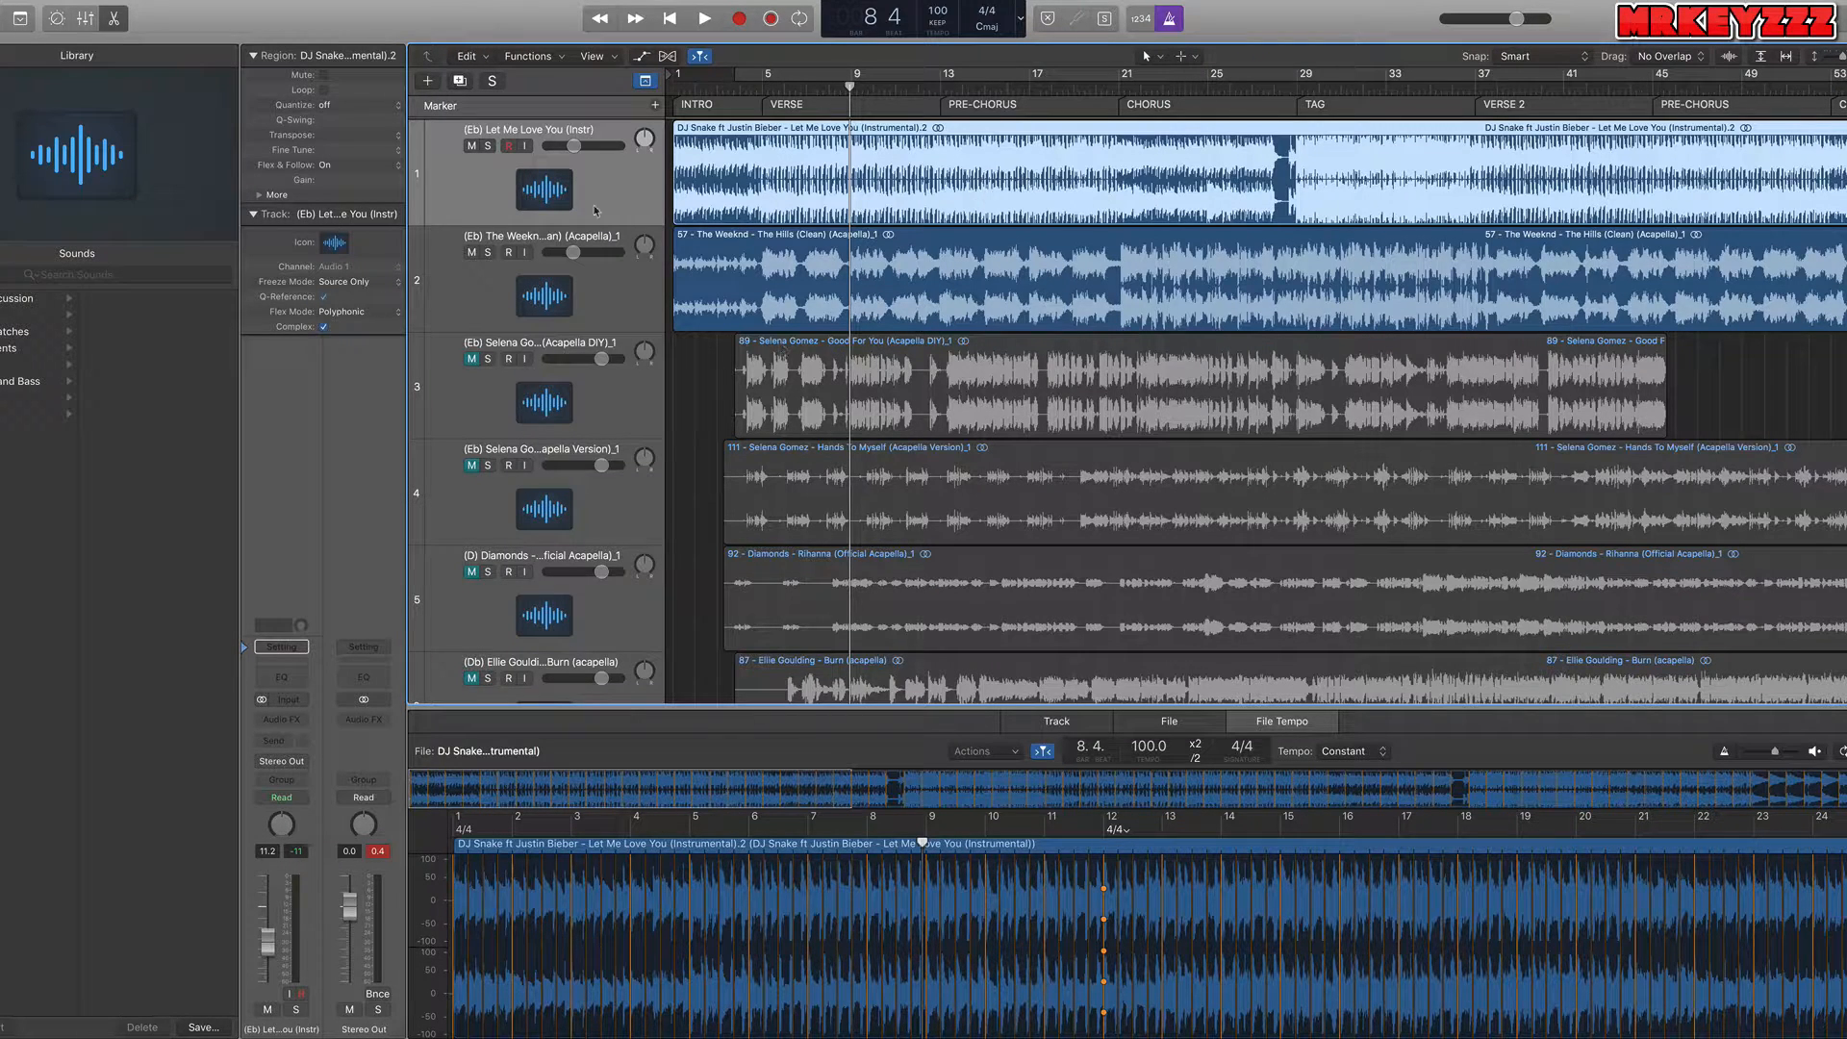
# Mute The Weeknd acapella track, and move the Diamonds acapella track directly below the instrumental and unmute it.
pyautogui.click(471, 253)
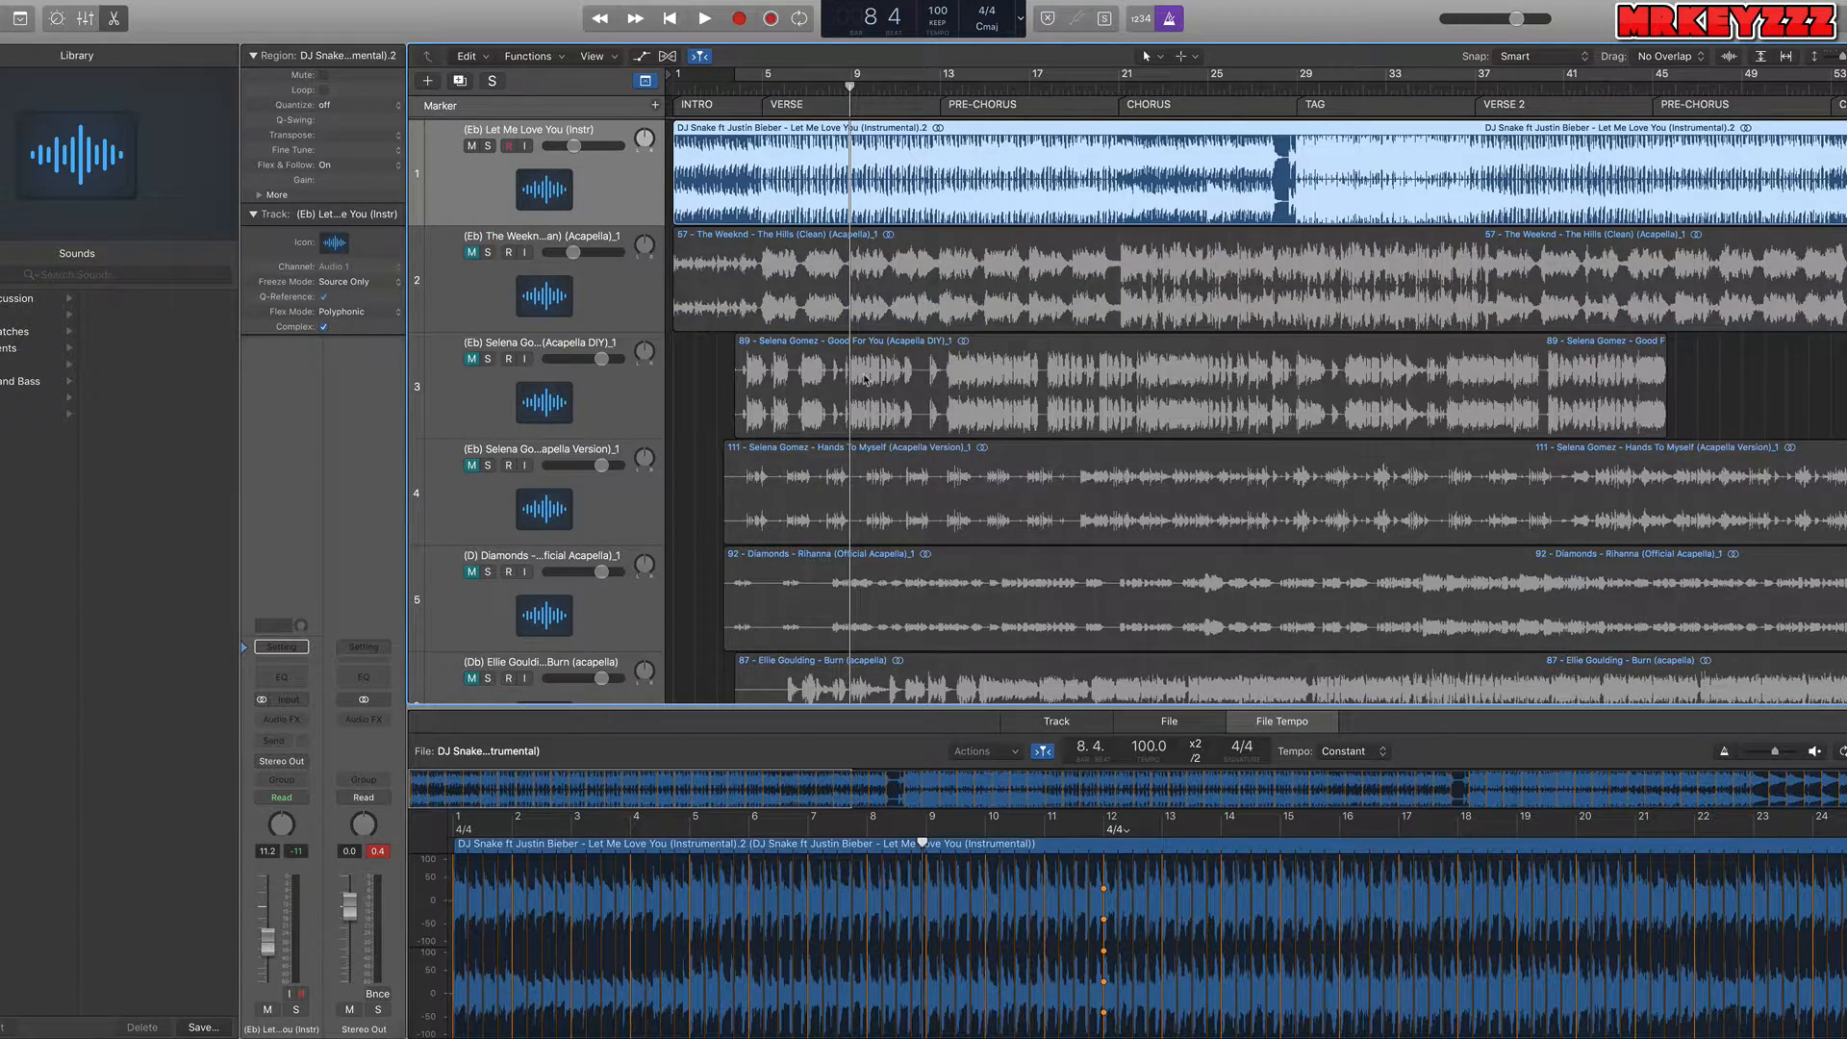
pyautogui.scroll(-3, 750, 414)
pyautogui.click(638, 458)
pyautogui.moveTo(638, 458); pyautogui.dragTo(627, 160)
pyautogui.scroll(3, 805, 356)
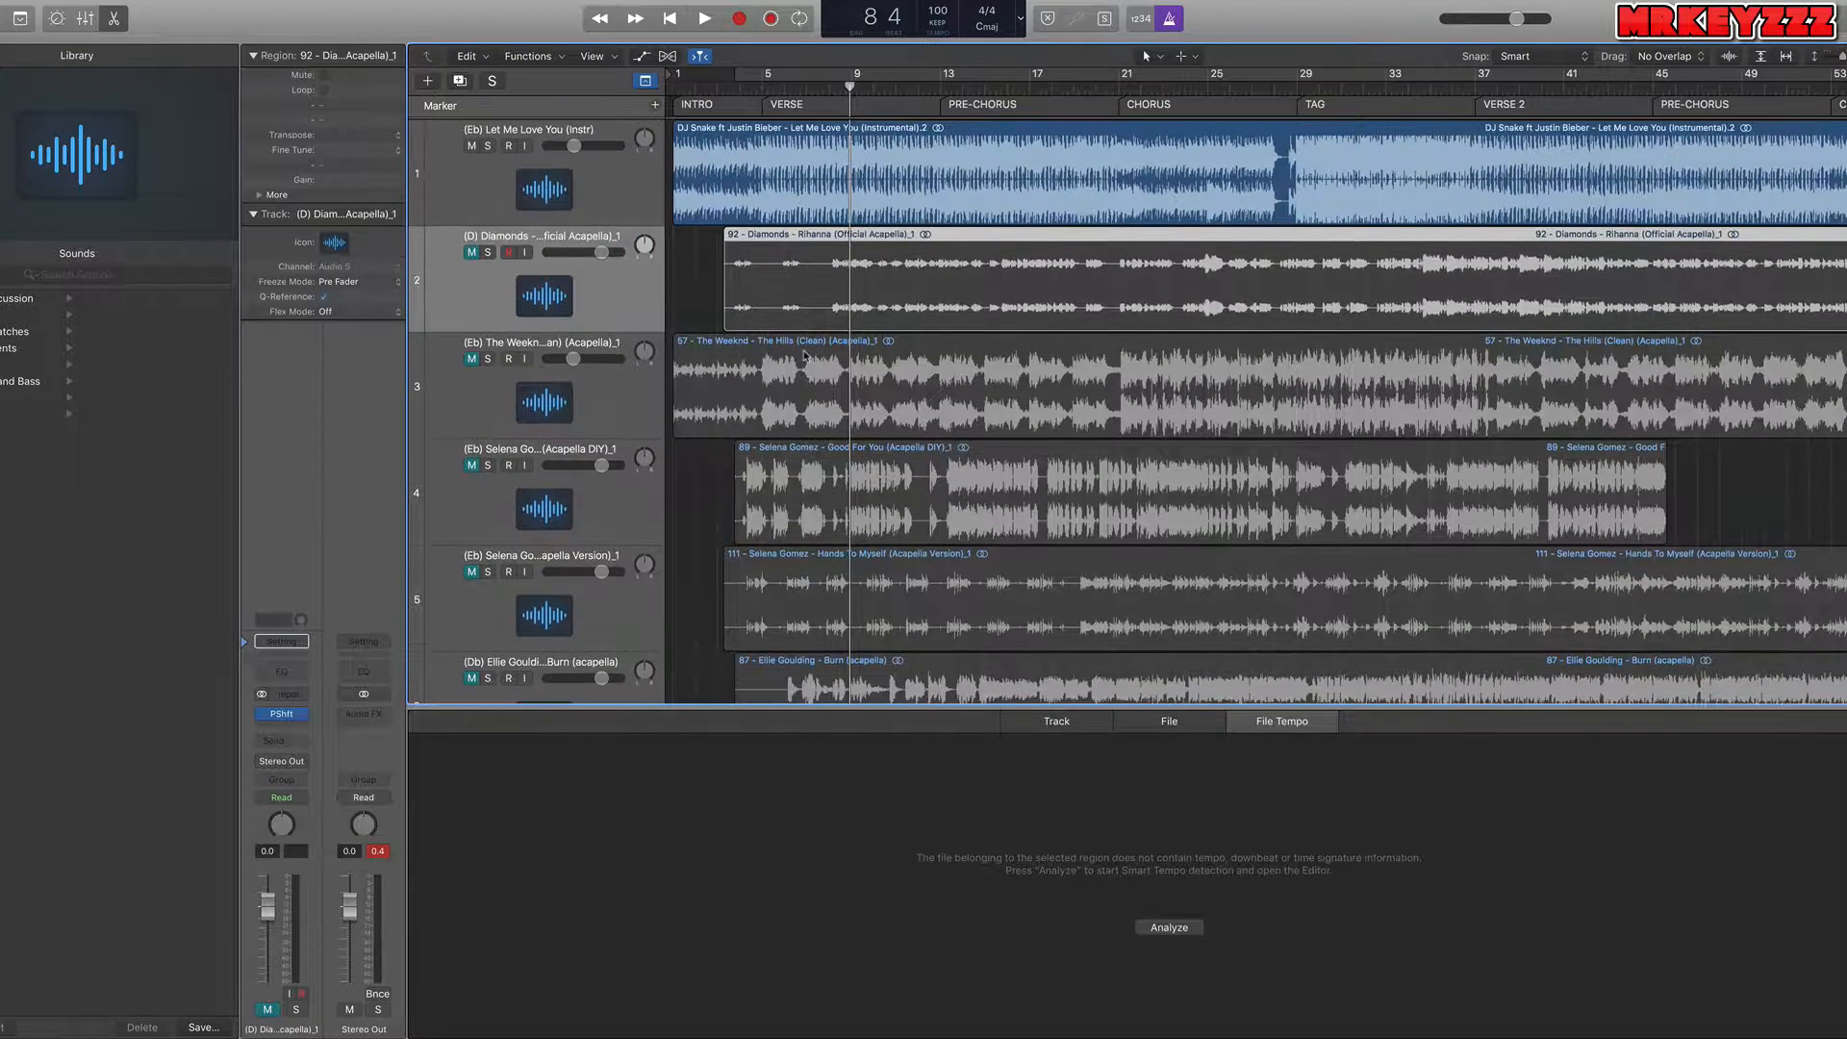
pyautogui.click(471, 253)
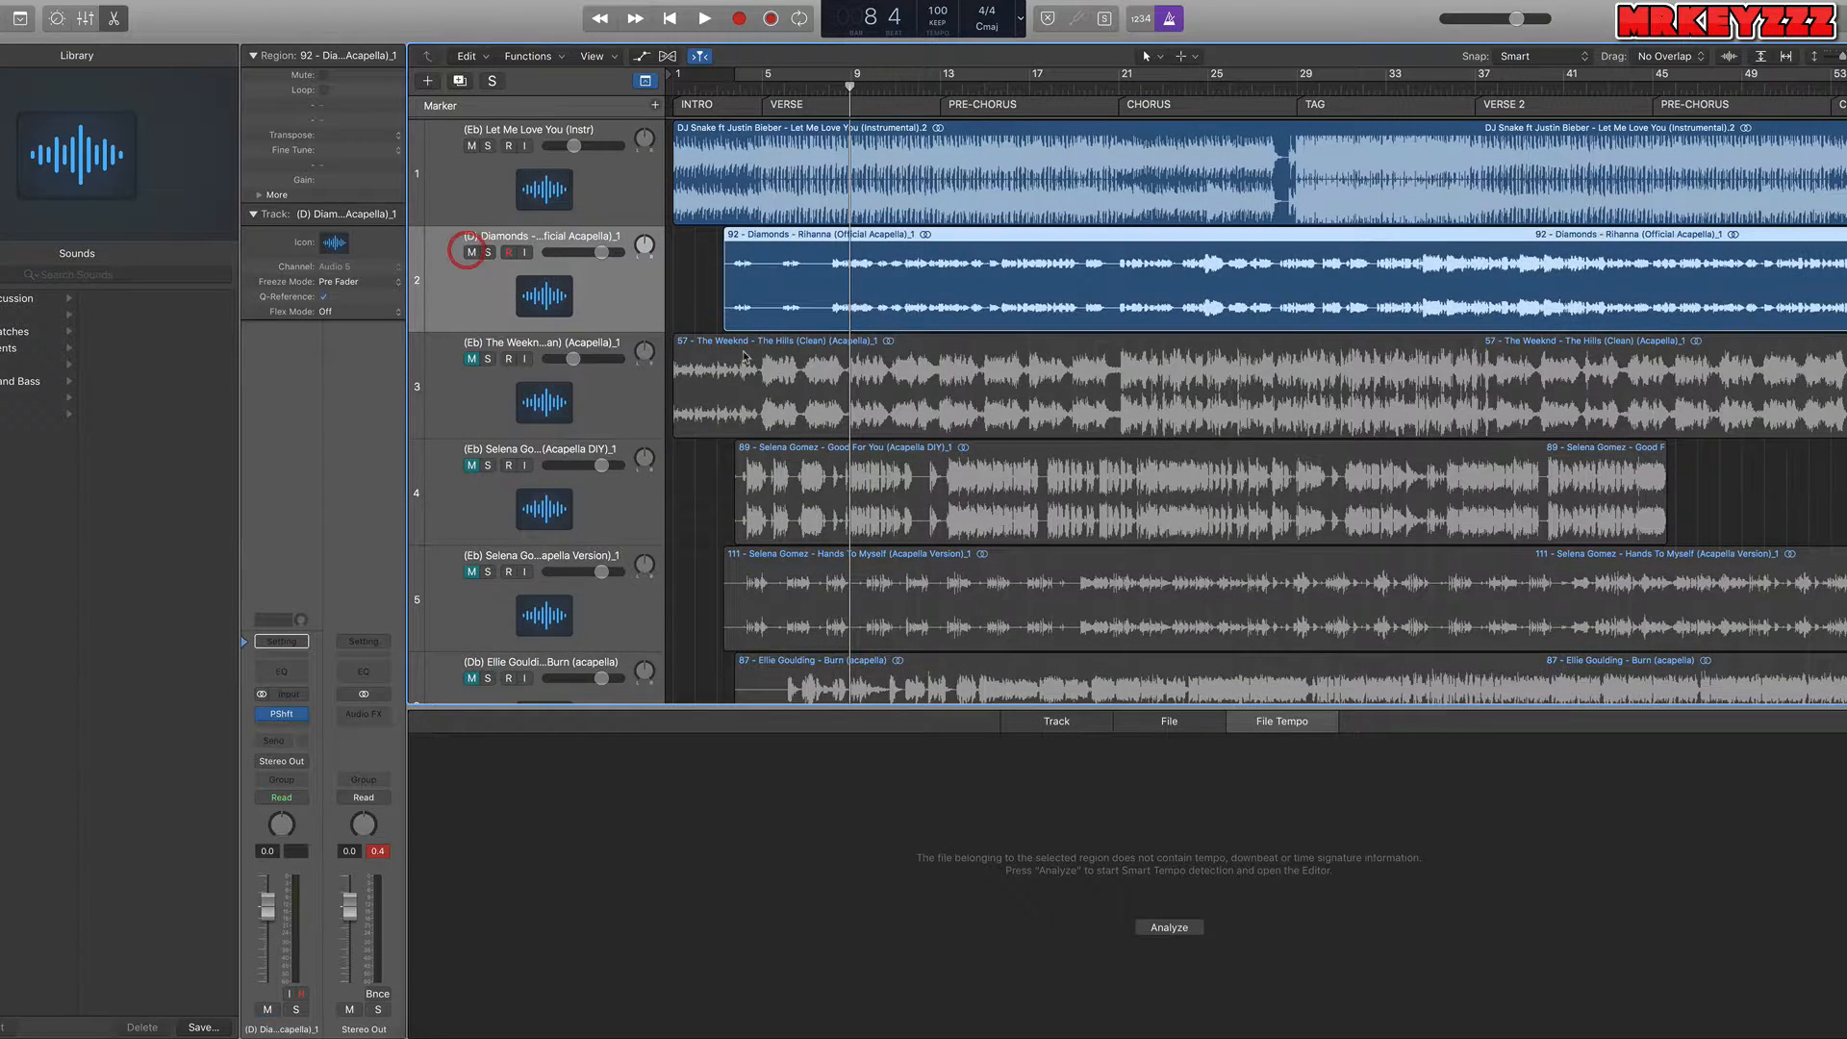
# Analyze the tempo of the Diamonds acapella and mute the instrumental track.
pyautogui.click(1182, 925)
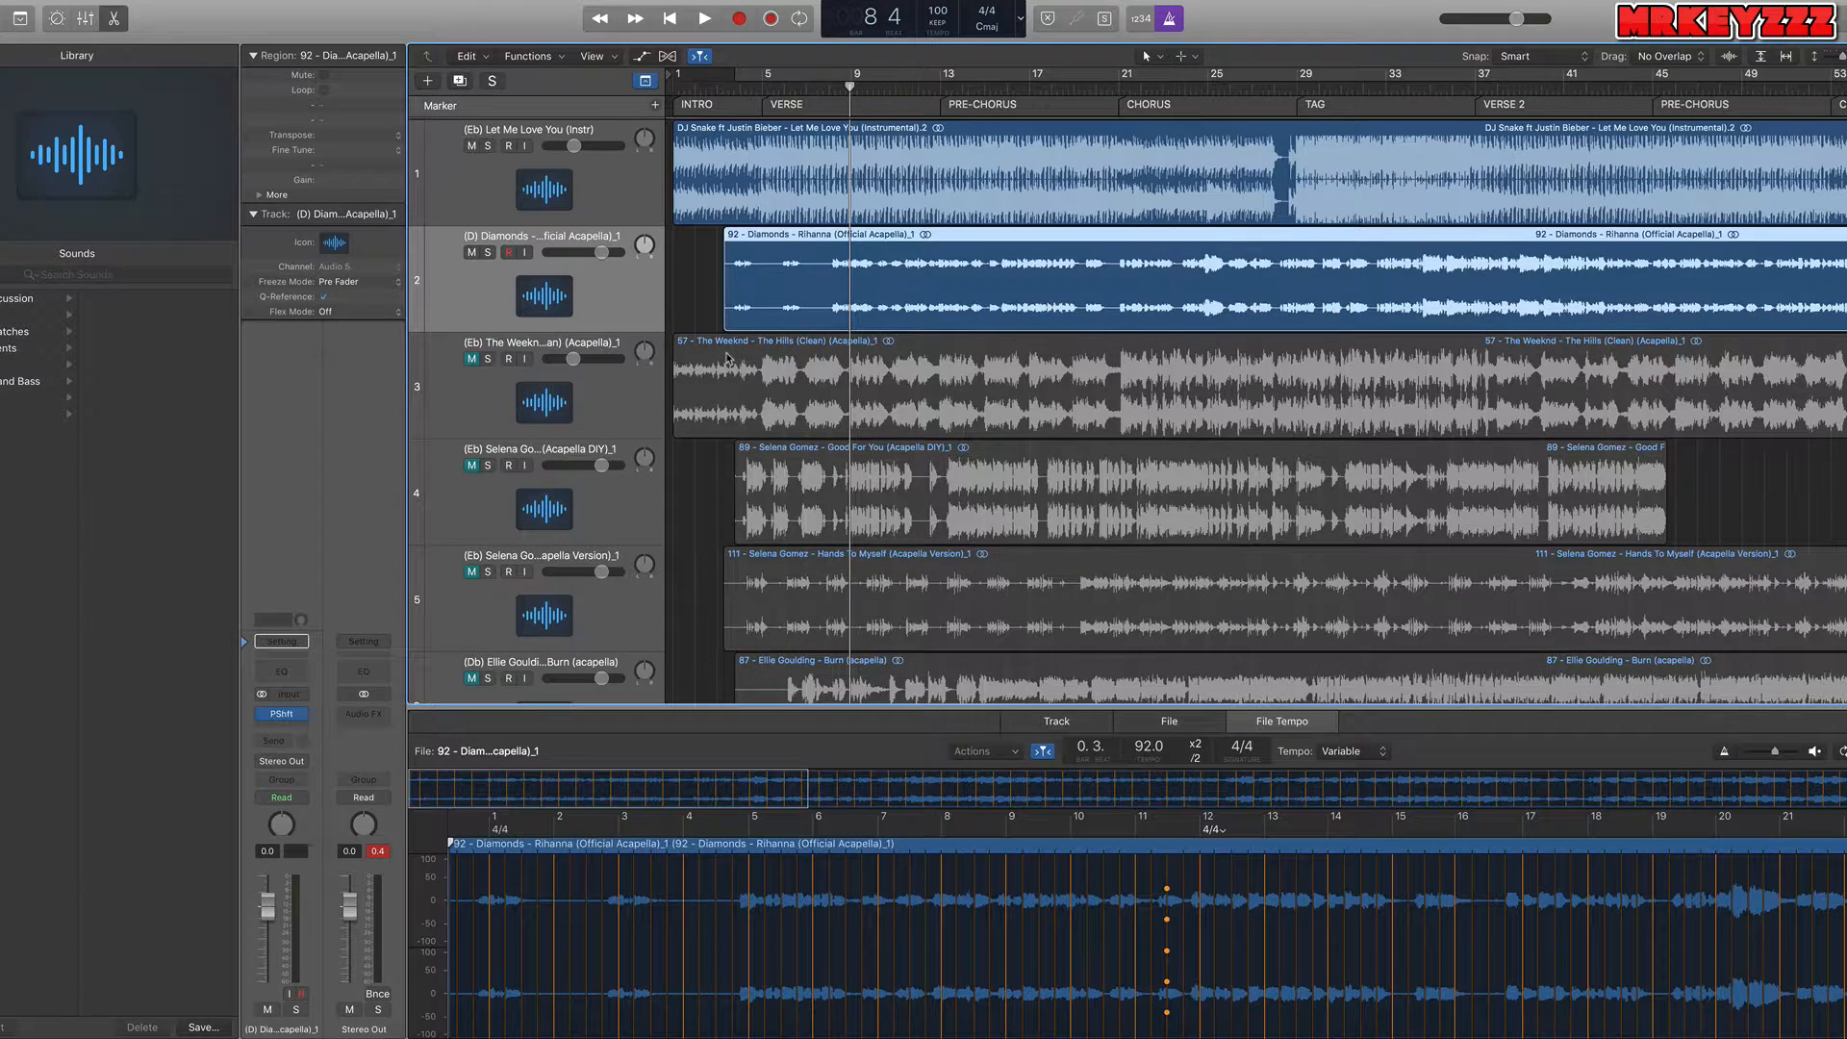
pyautogui.click(471, 146)
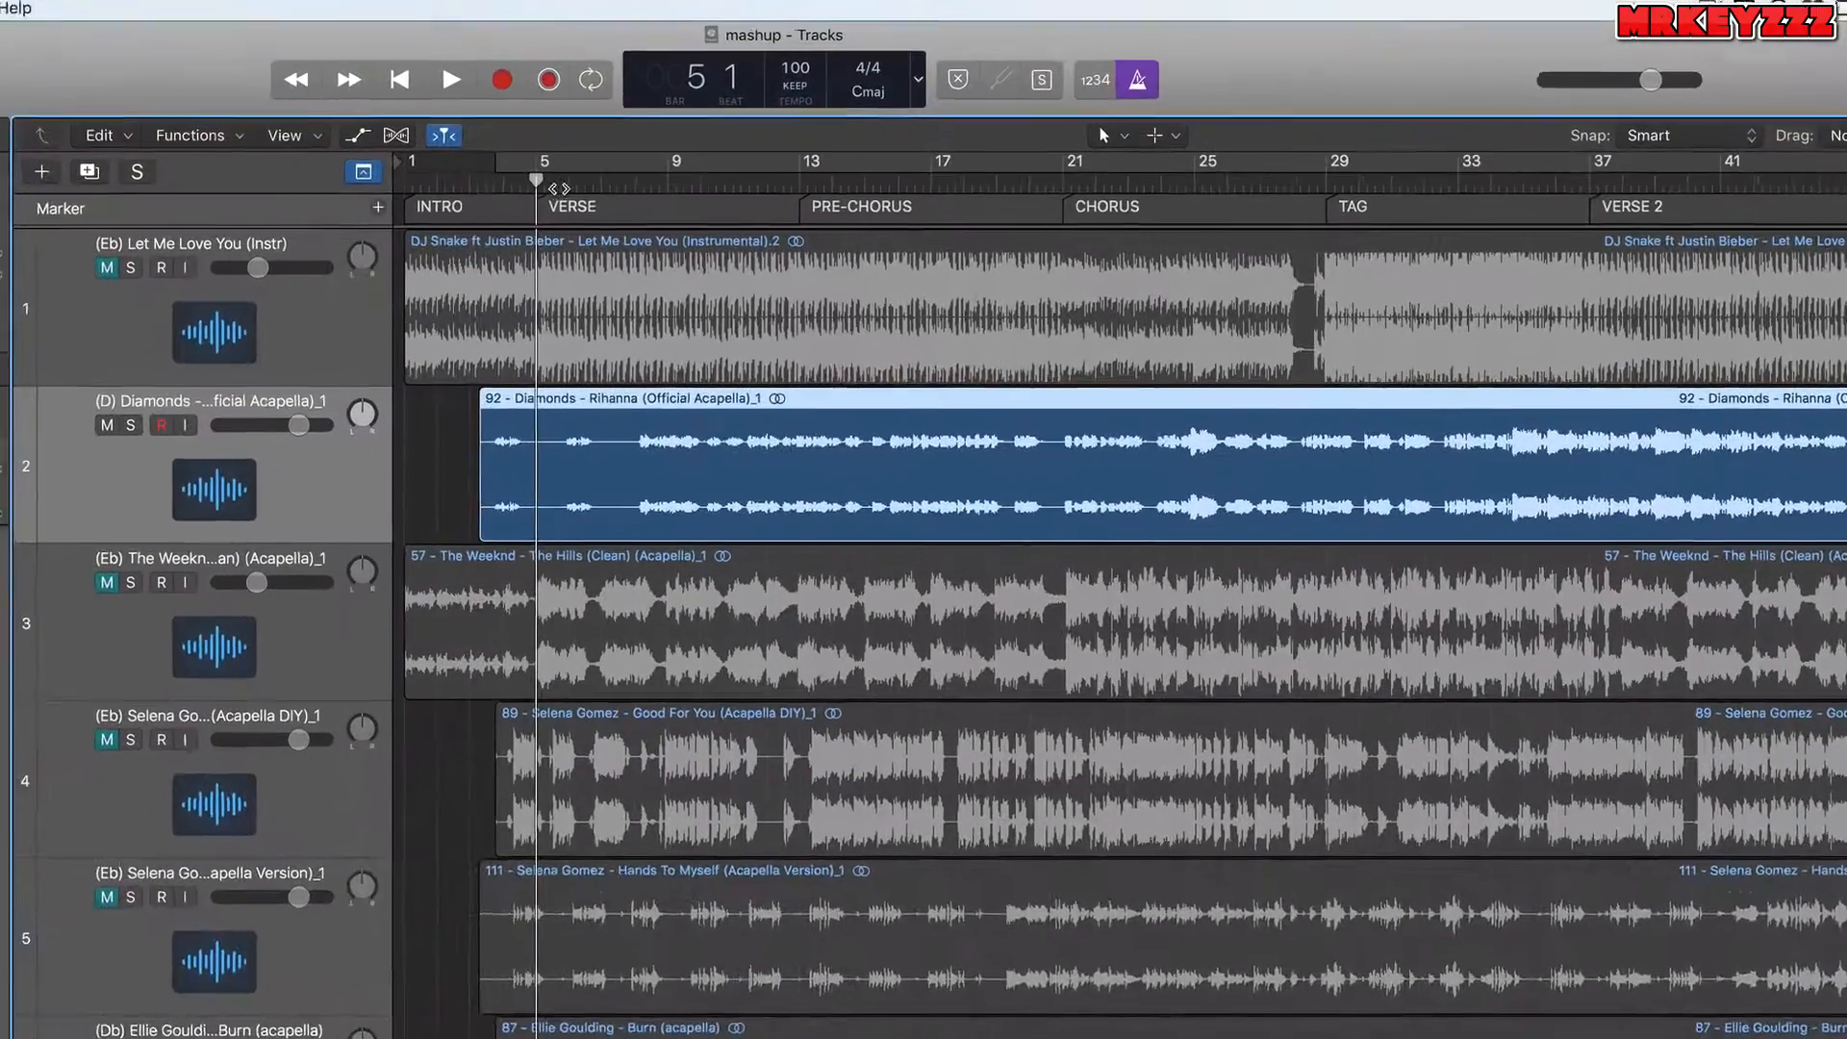
# Audition the Diamonds acapella on its own at its original tempo from several points in the intro and verse.
pyautogui.press('space')
pyautogui.click(433, 197)
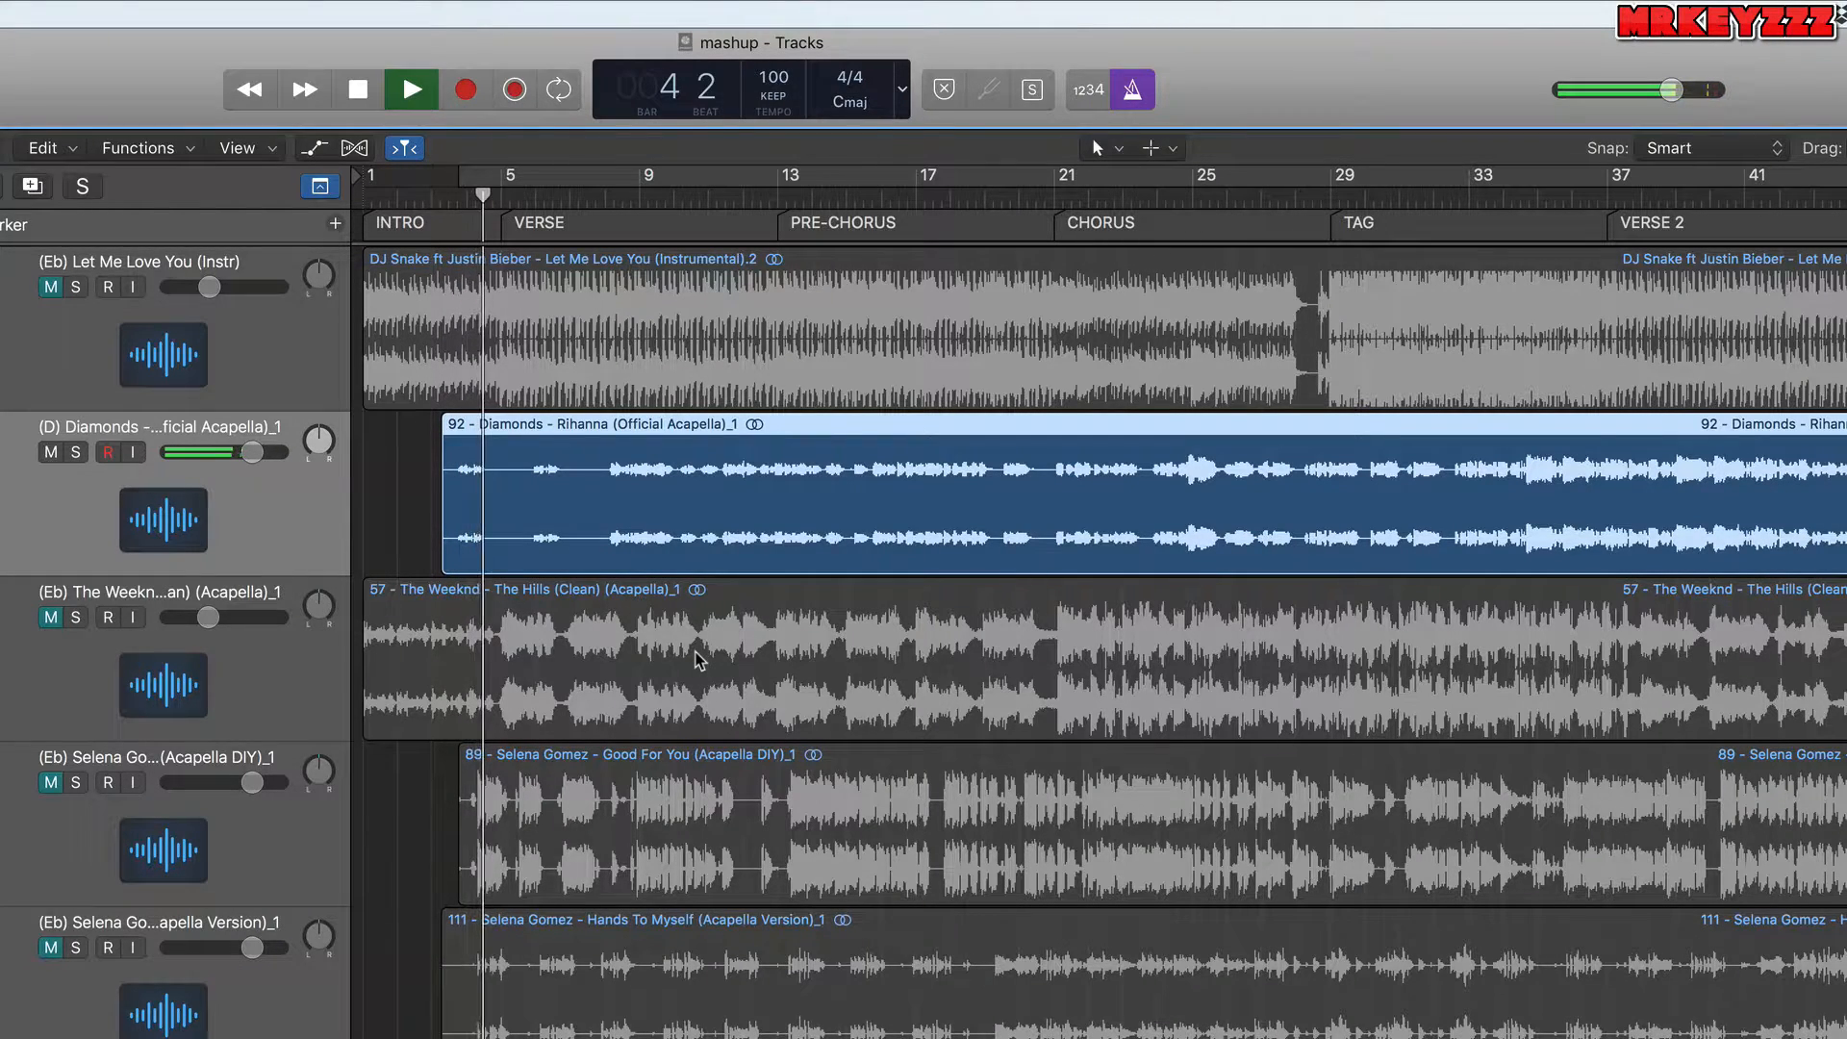
pyautogui.press('space')
pyautogui.click(602, 201)
pyautogui.click(538, 196)
pyautogui.press('space')
pyautogui.press('space')
pyautogui.click(588, 196)
pyautogui.press('space')
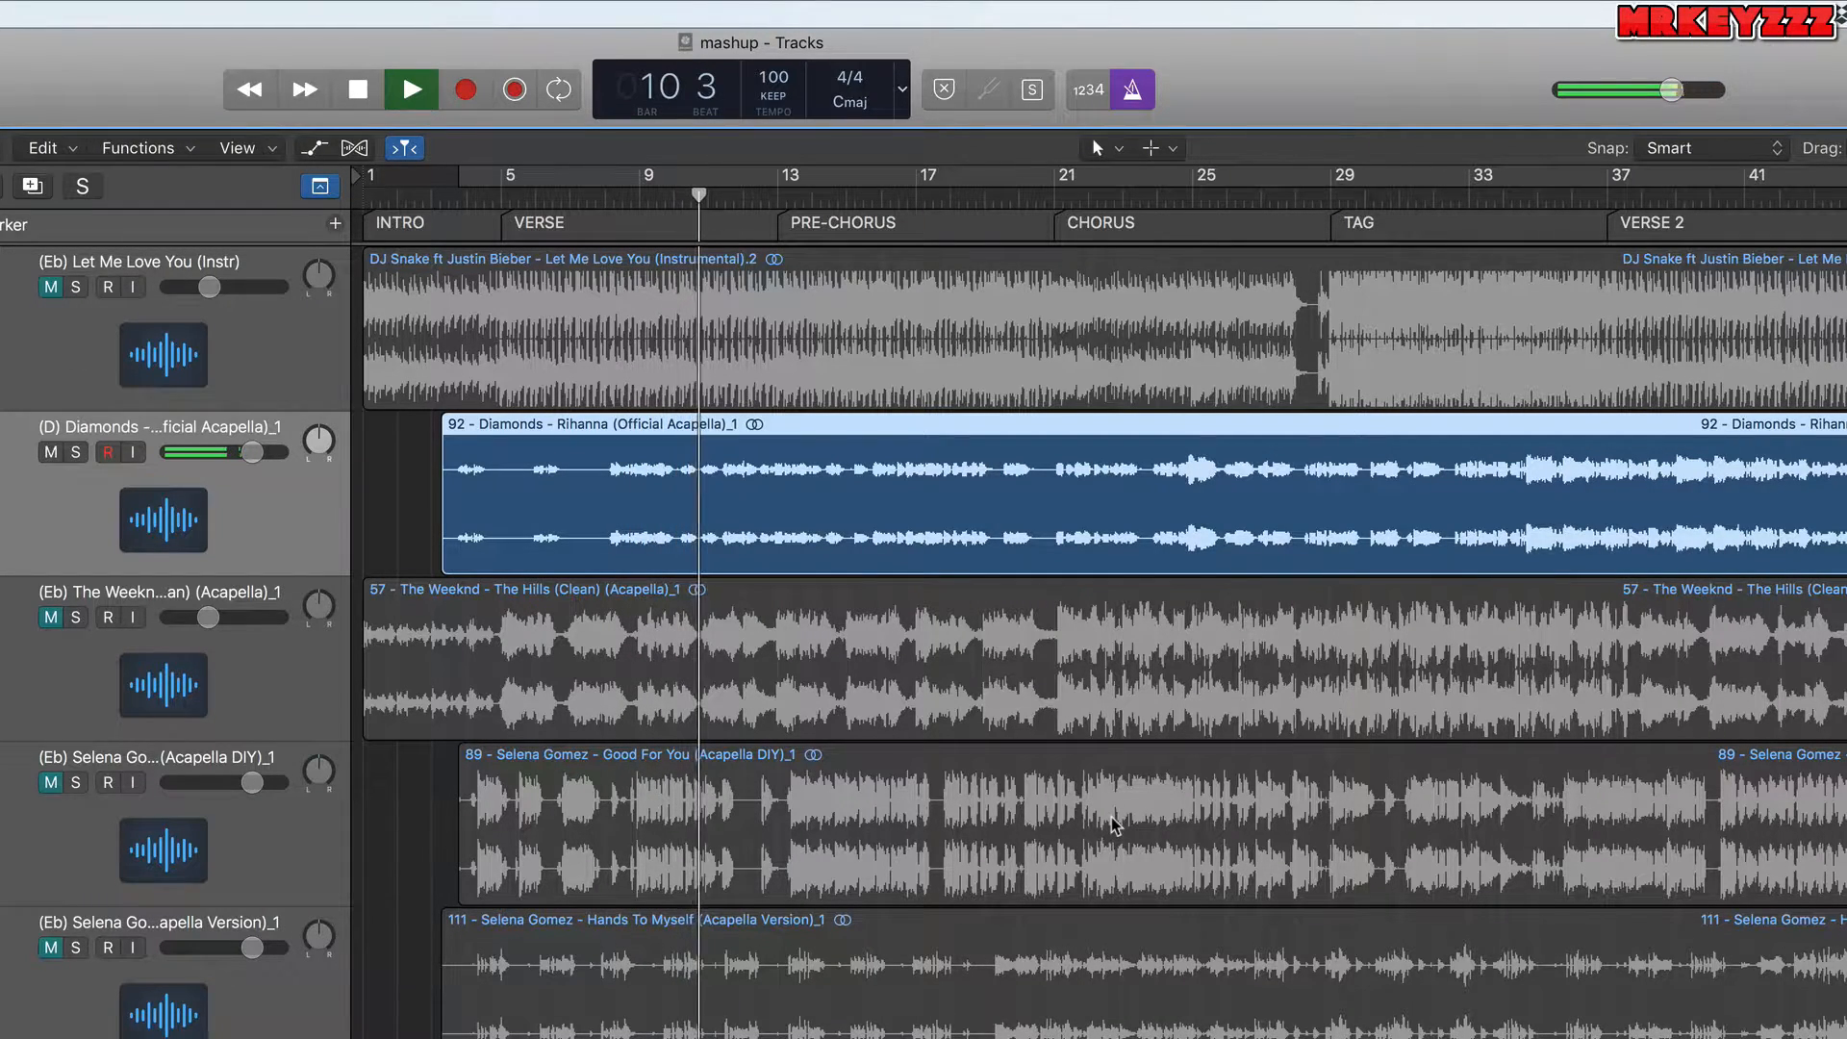
pyautogui.press('space')
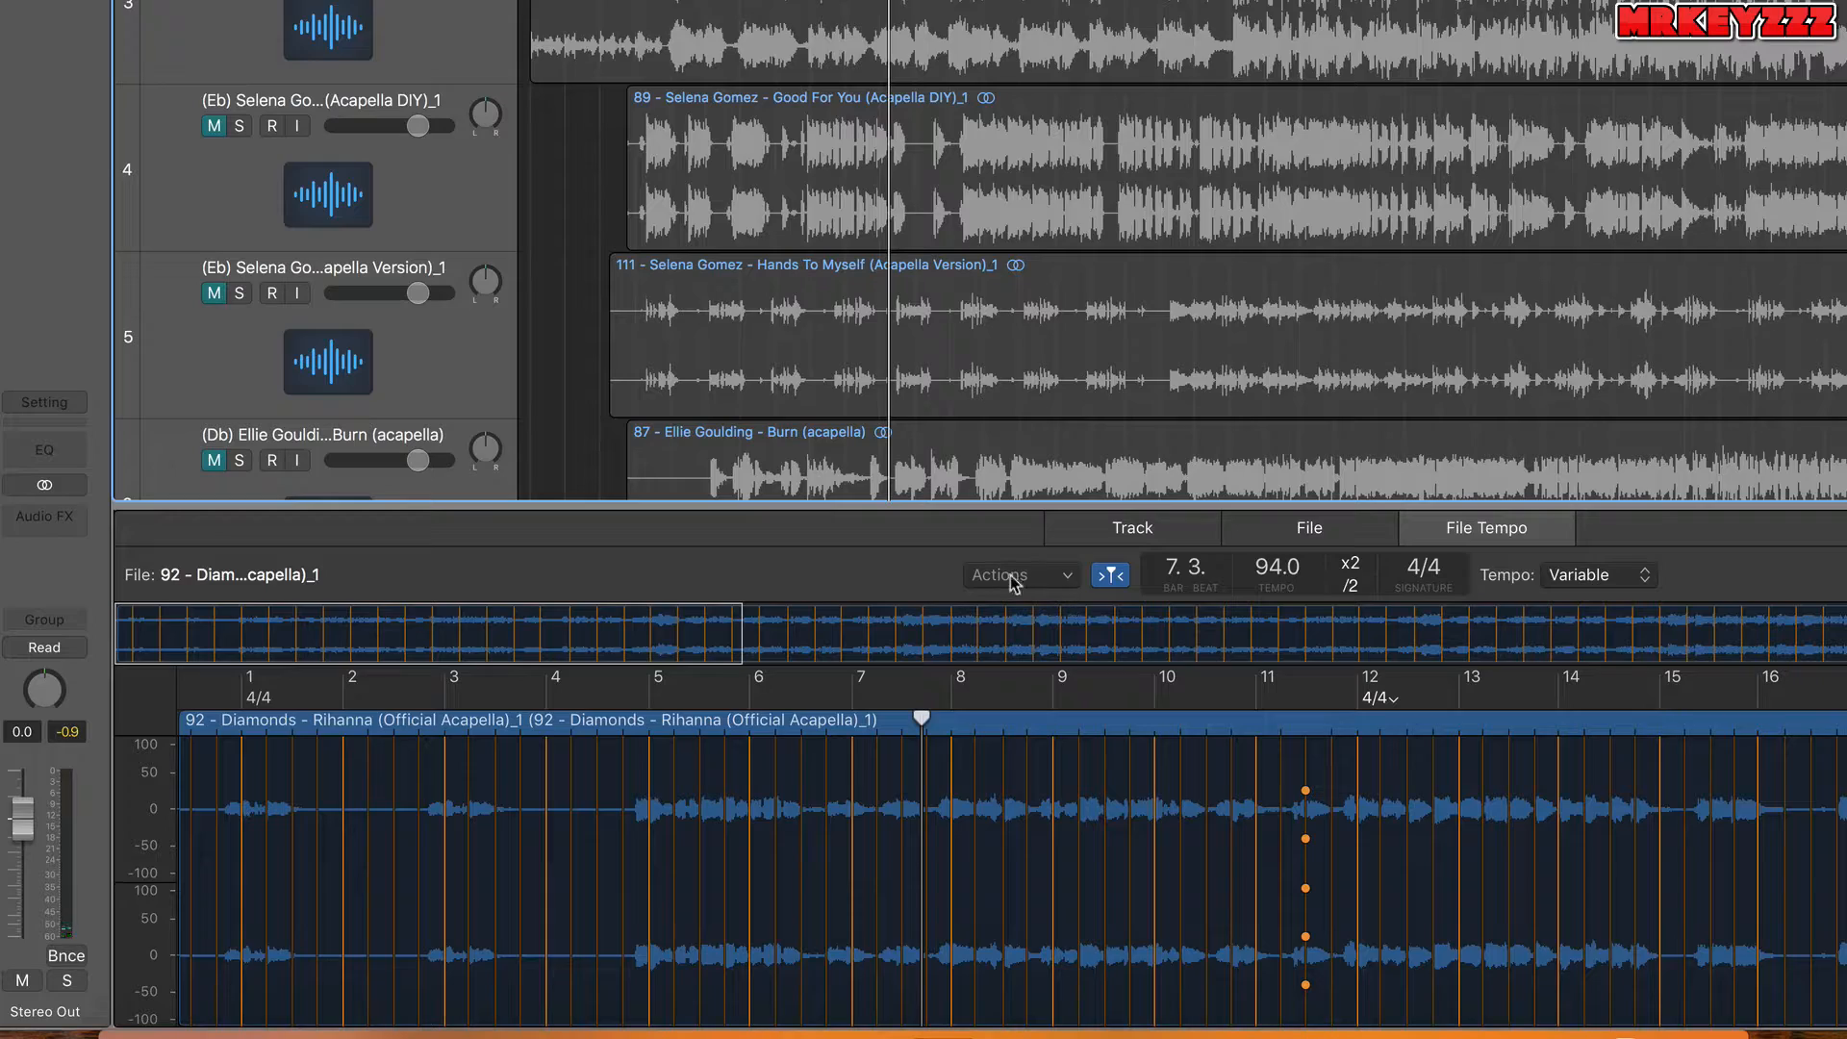
# Adapt the Diamonds region's tempo to the project tempo with downbeat alignment, and play it from about bar 7.
pyautogui.click(1015, 577)
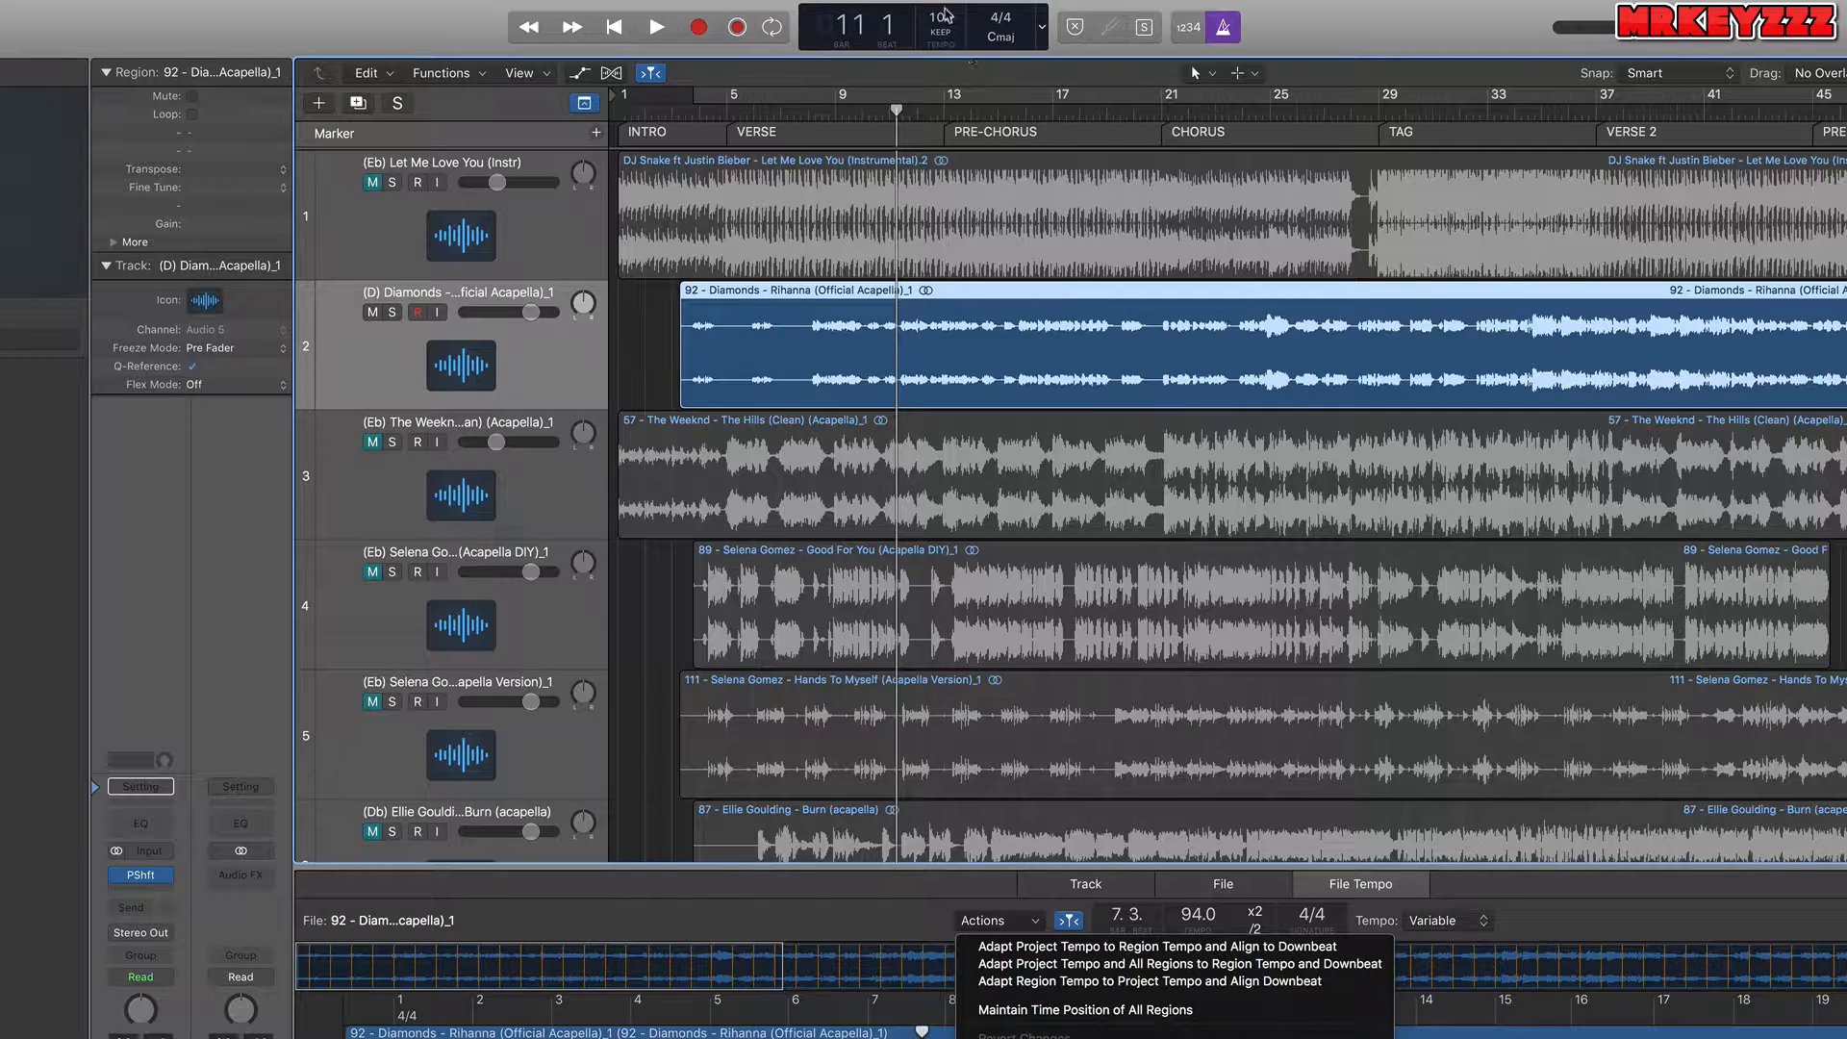
pyautogui.click(1240, 967)
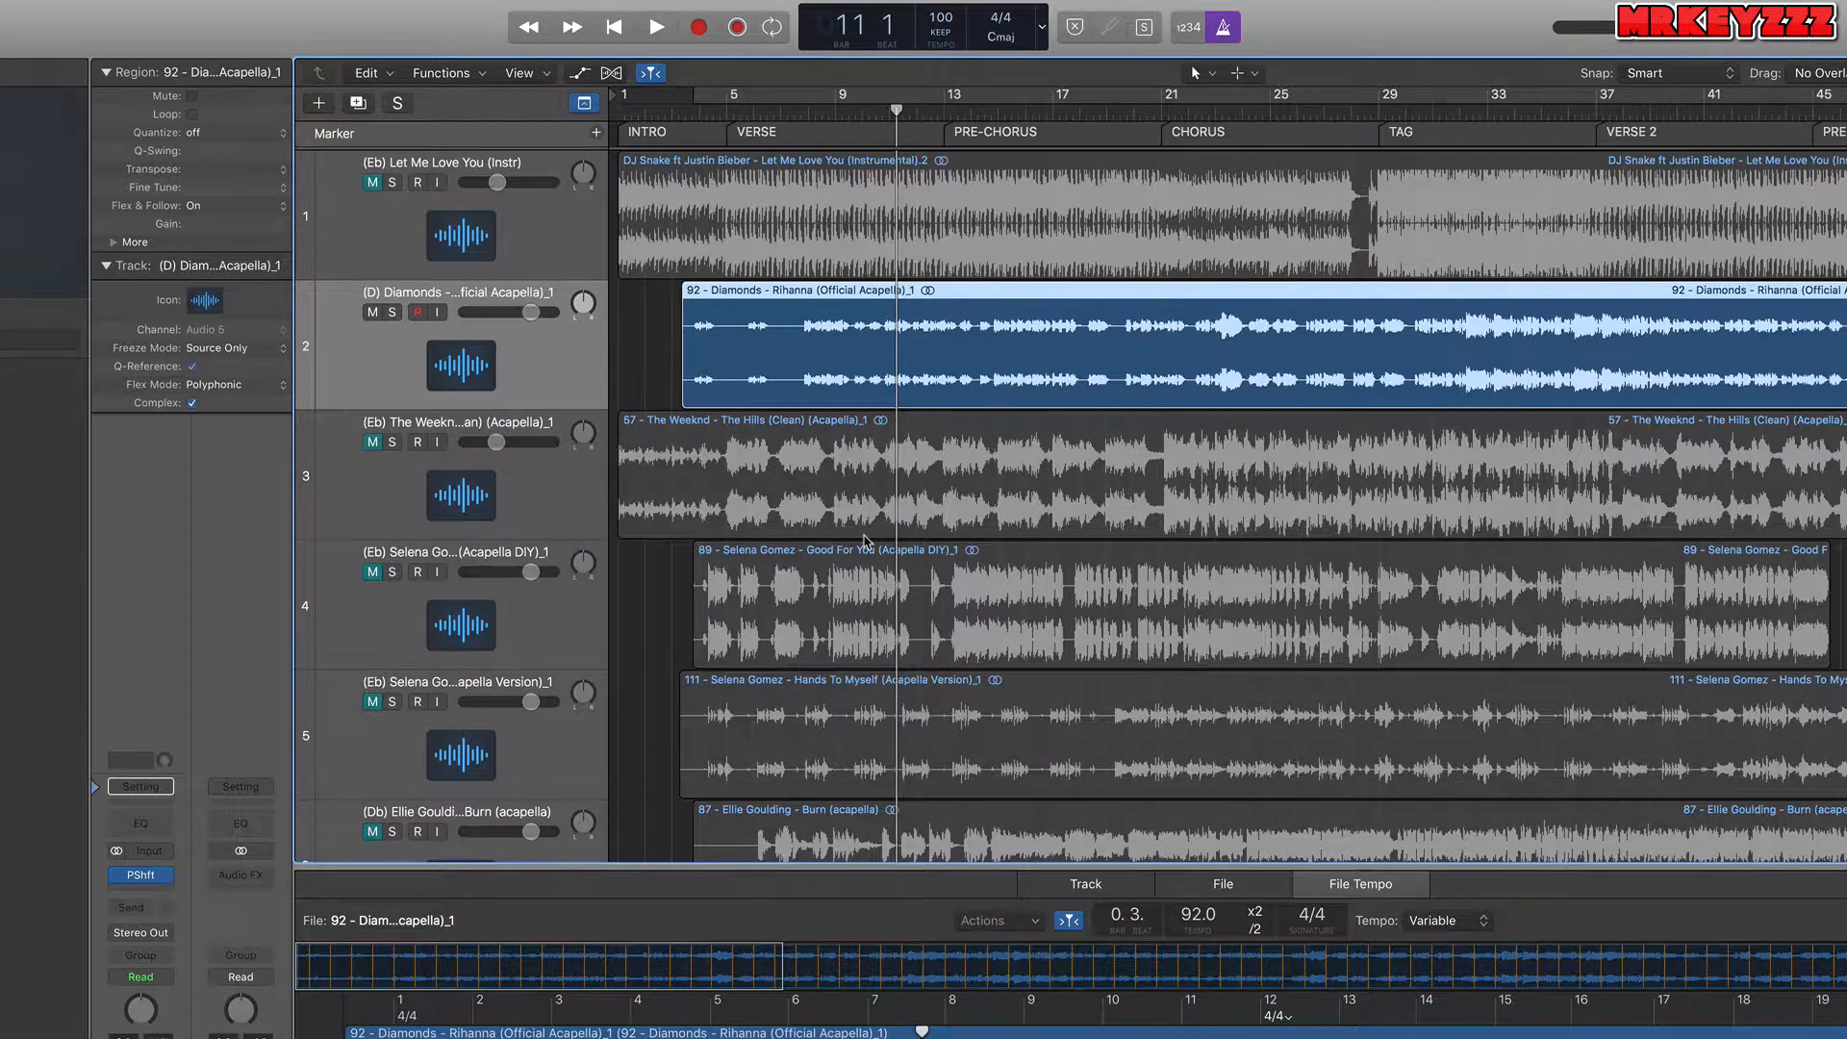
pyautogui.click(790, 112)
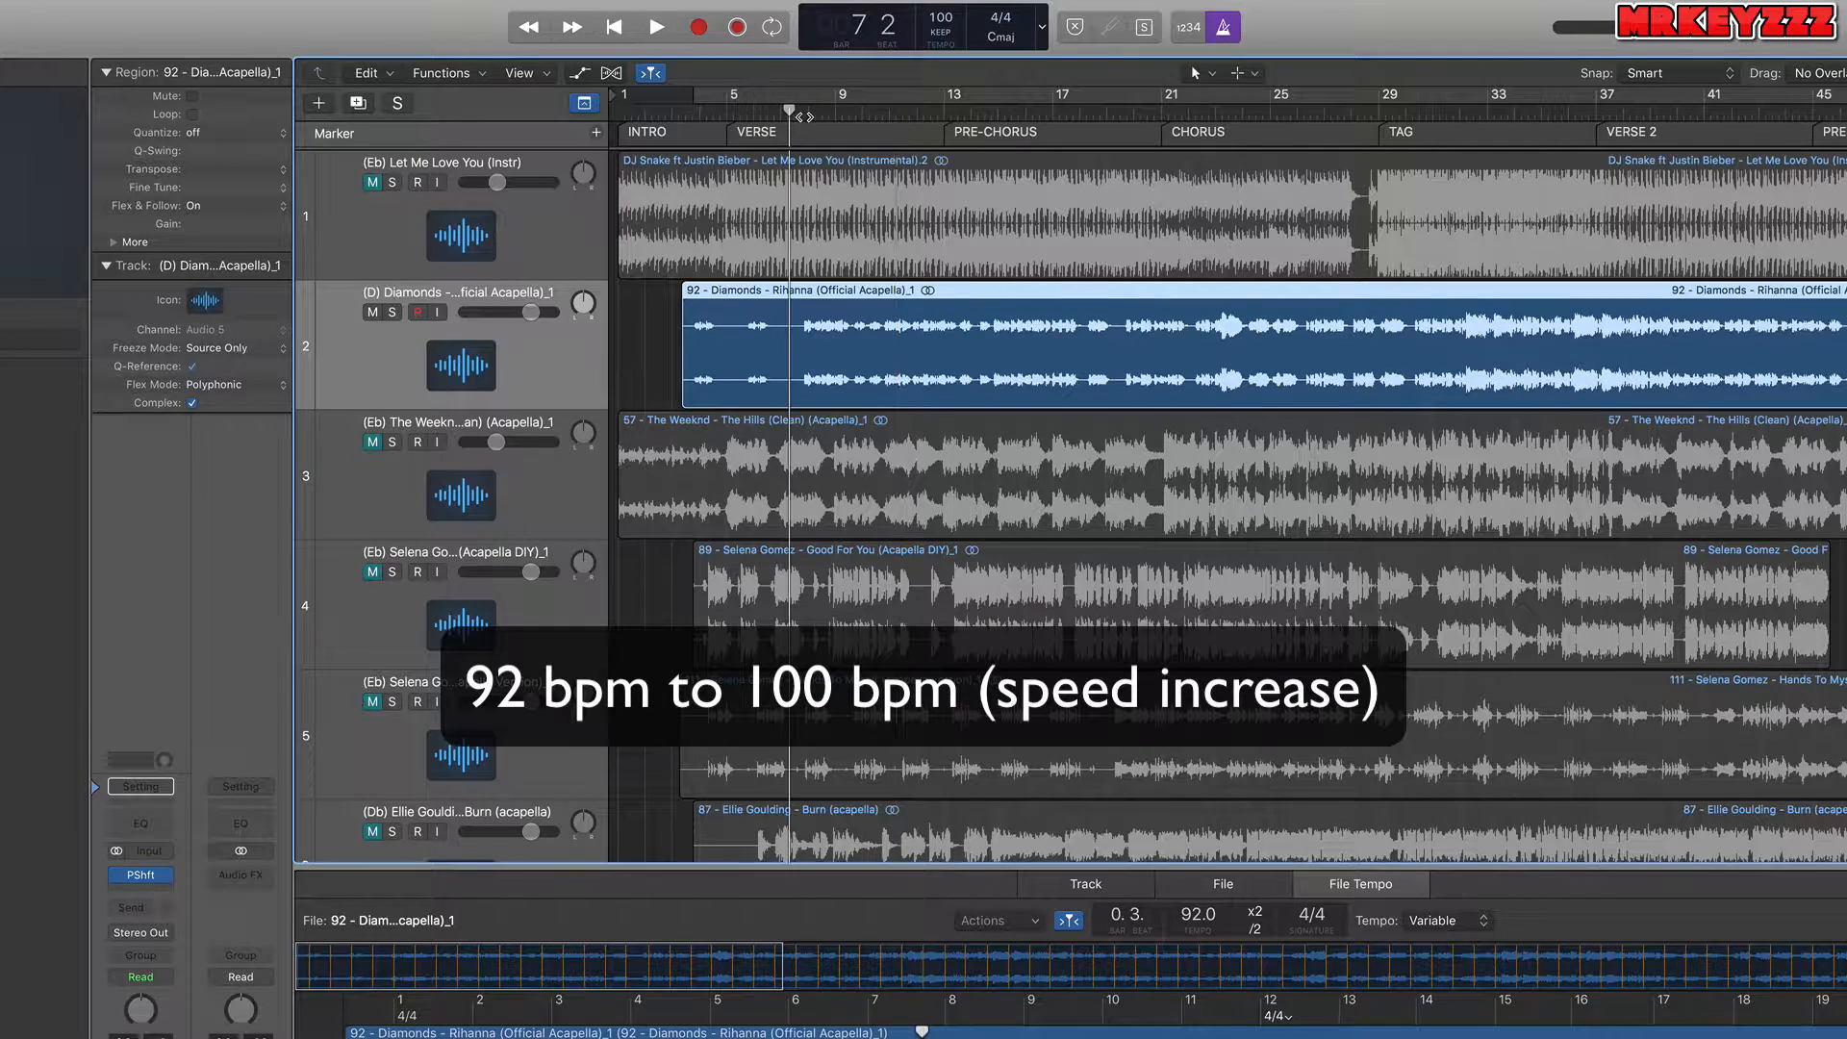
pyautogui.press('space')
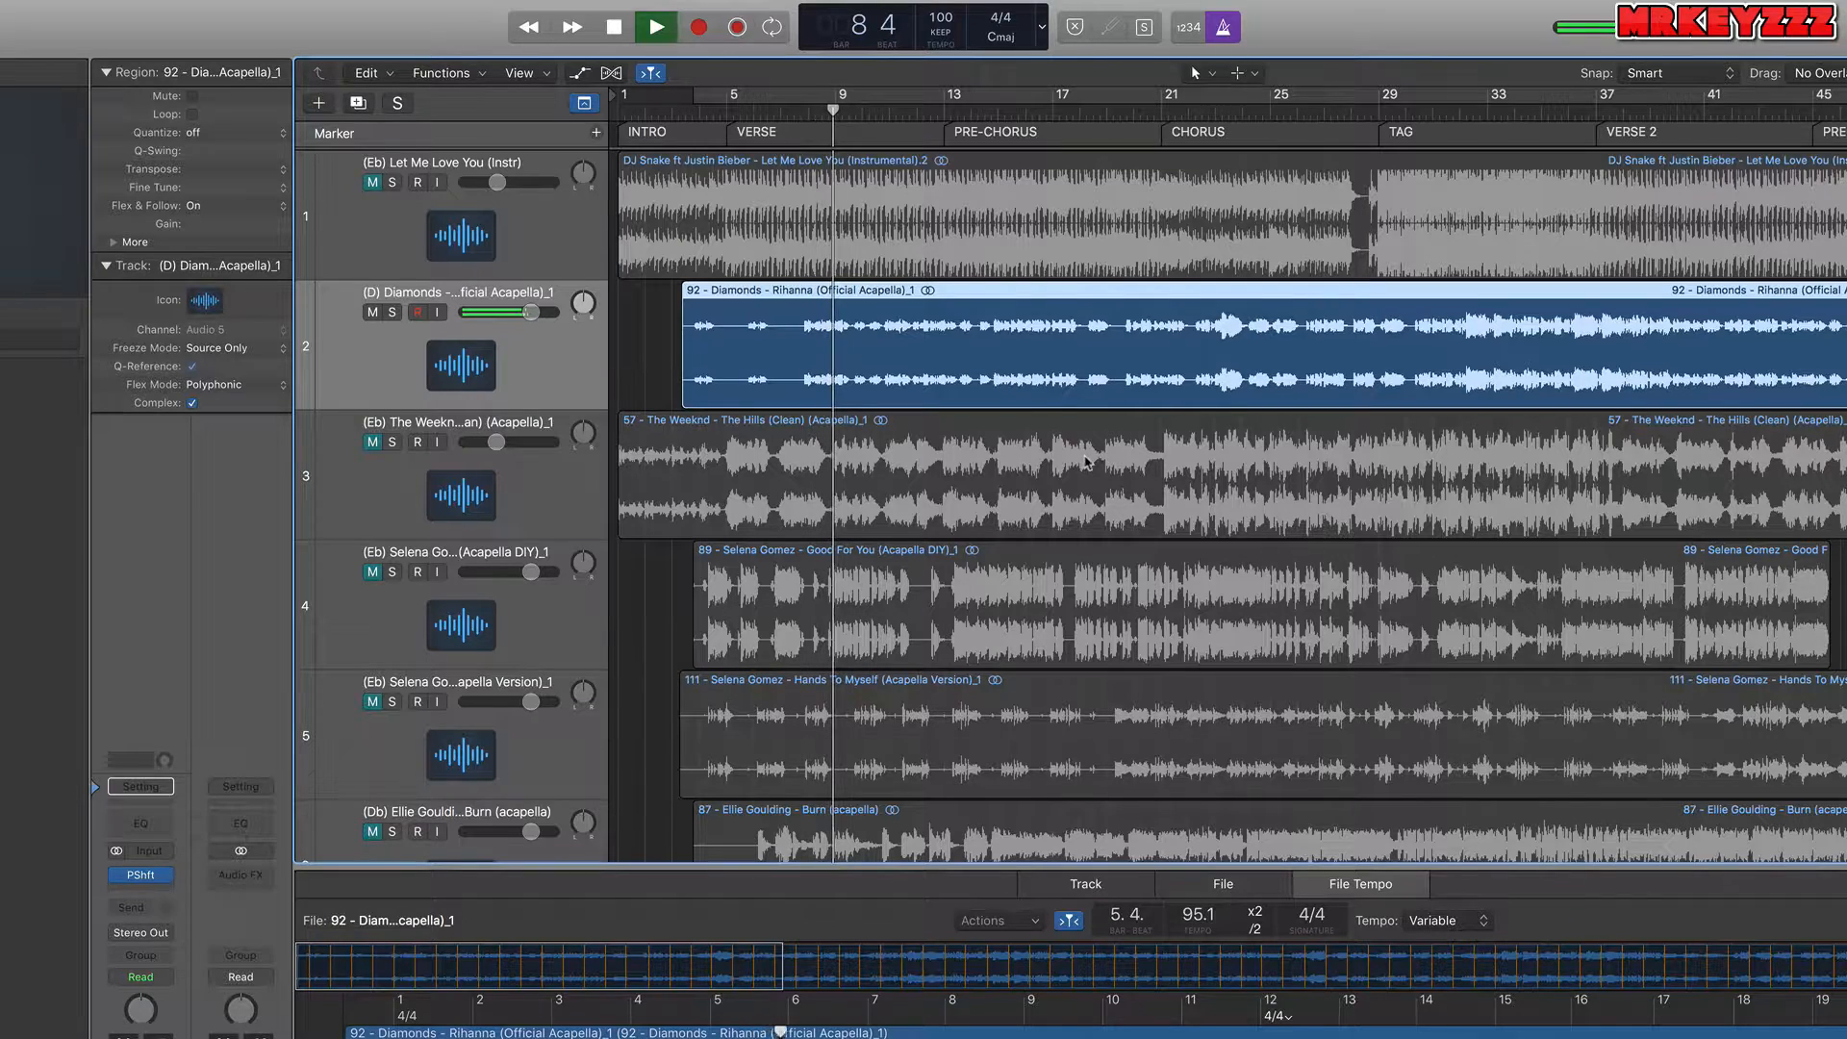
pyautogui.press('space')
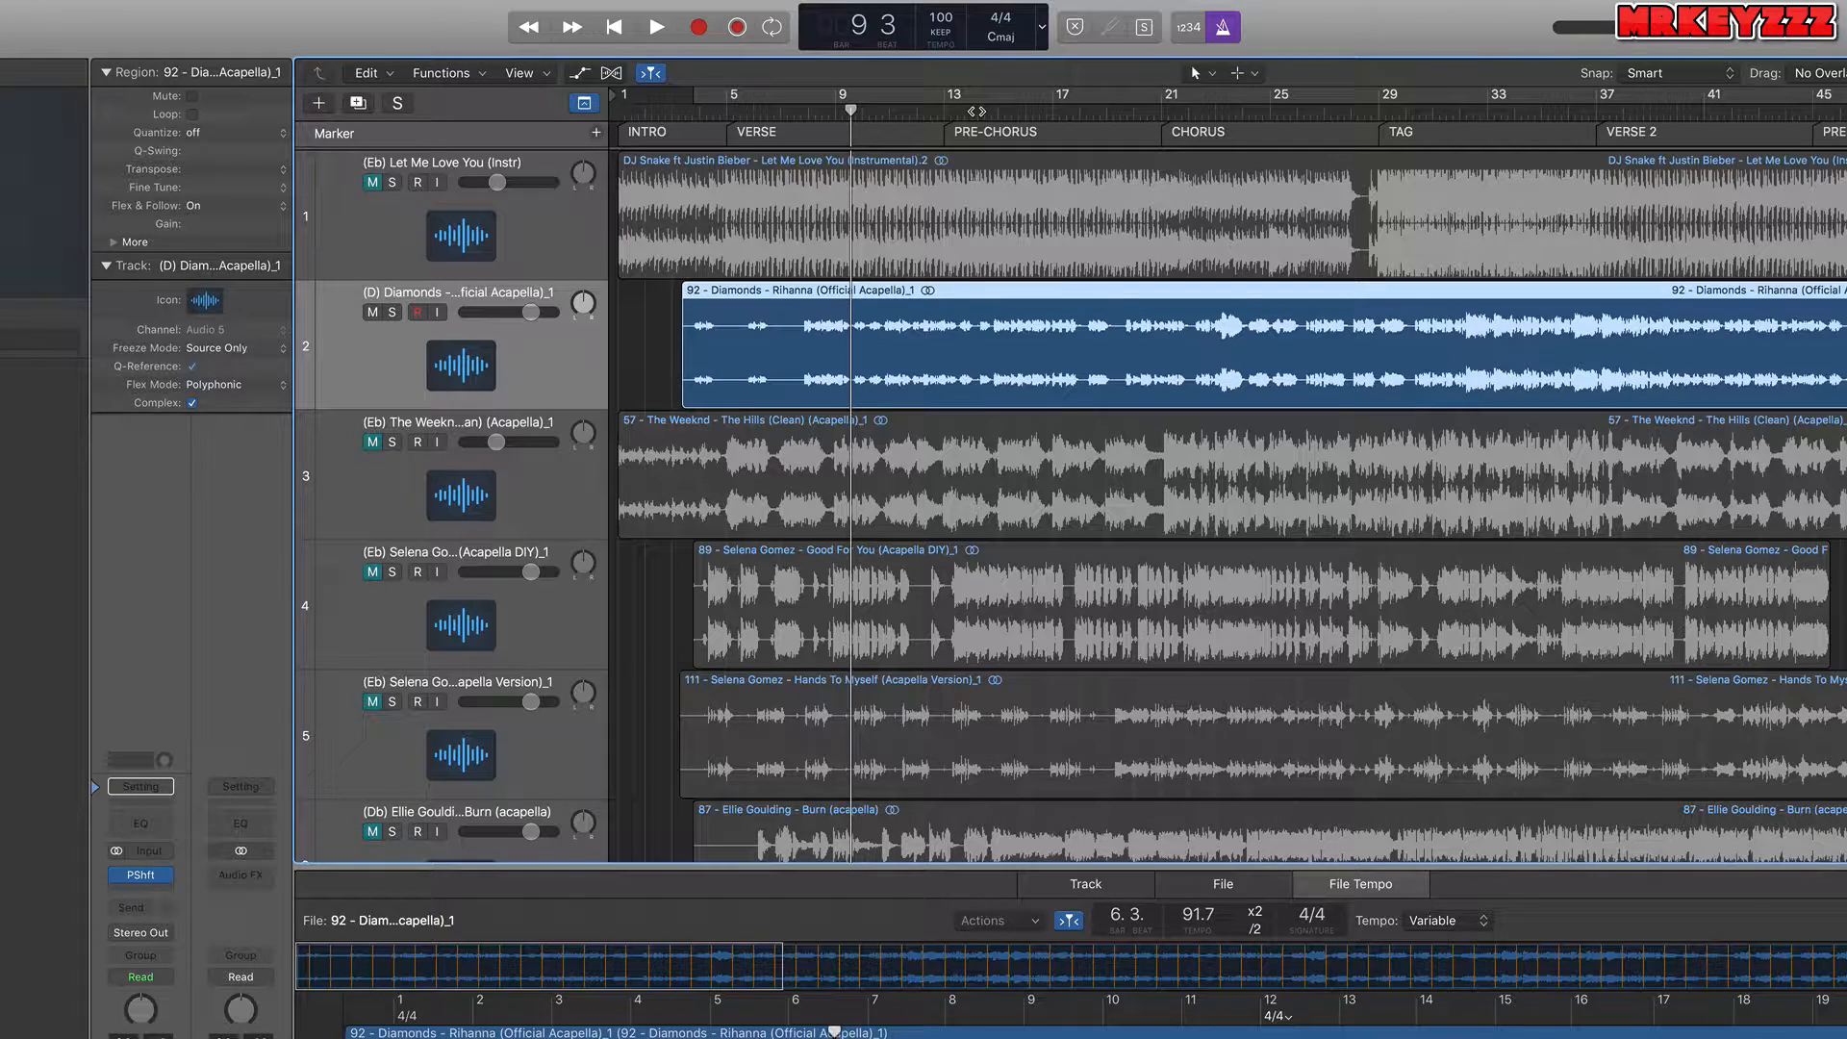
# Play the Diamonds acapella through the pre-chorus into the chorus to find a strong note for checking the downbeat.
pyautogui.press('space')
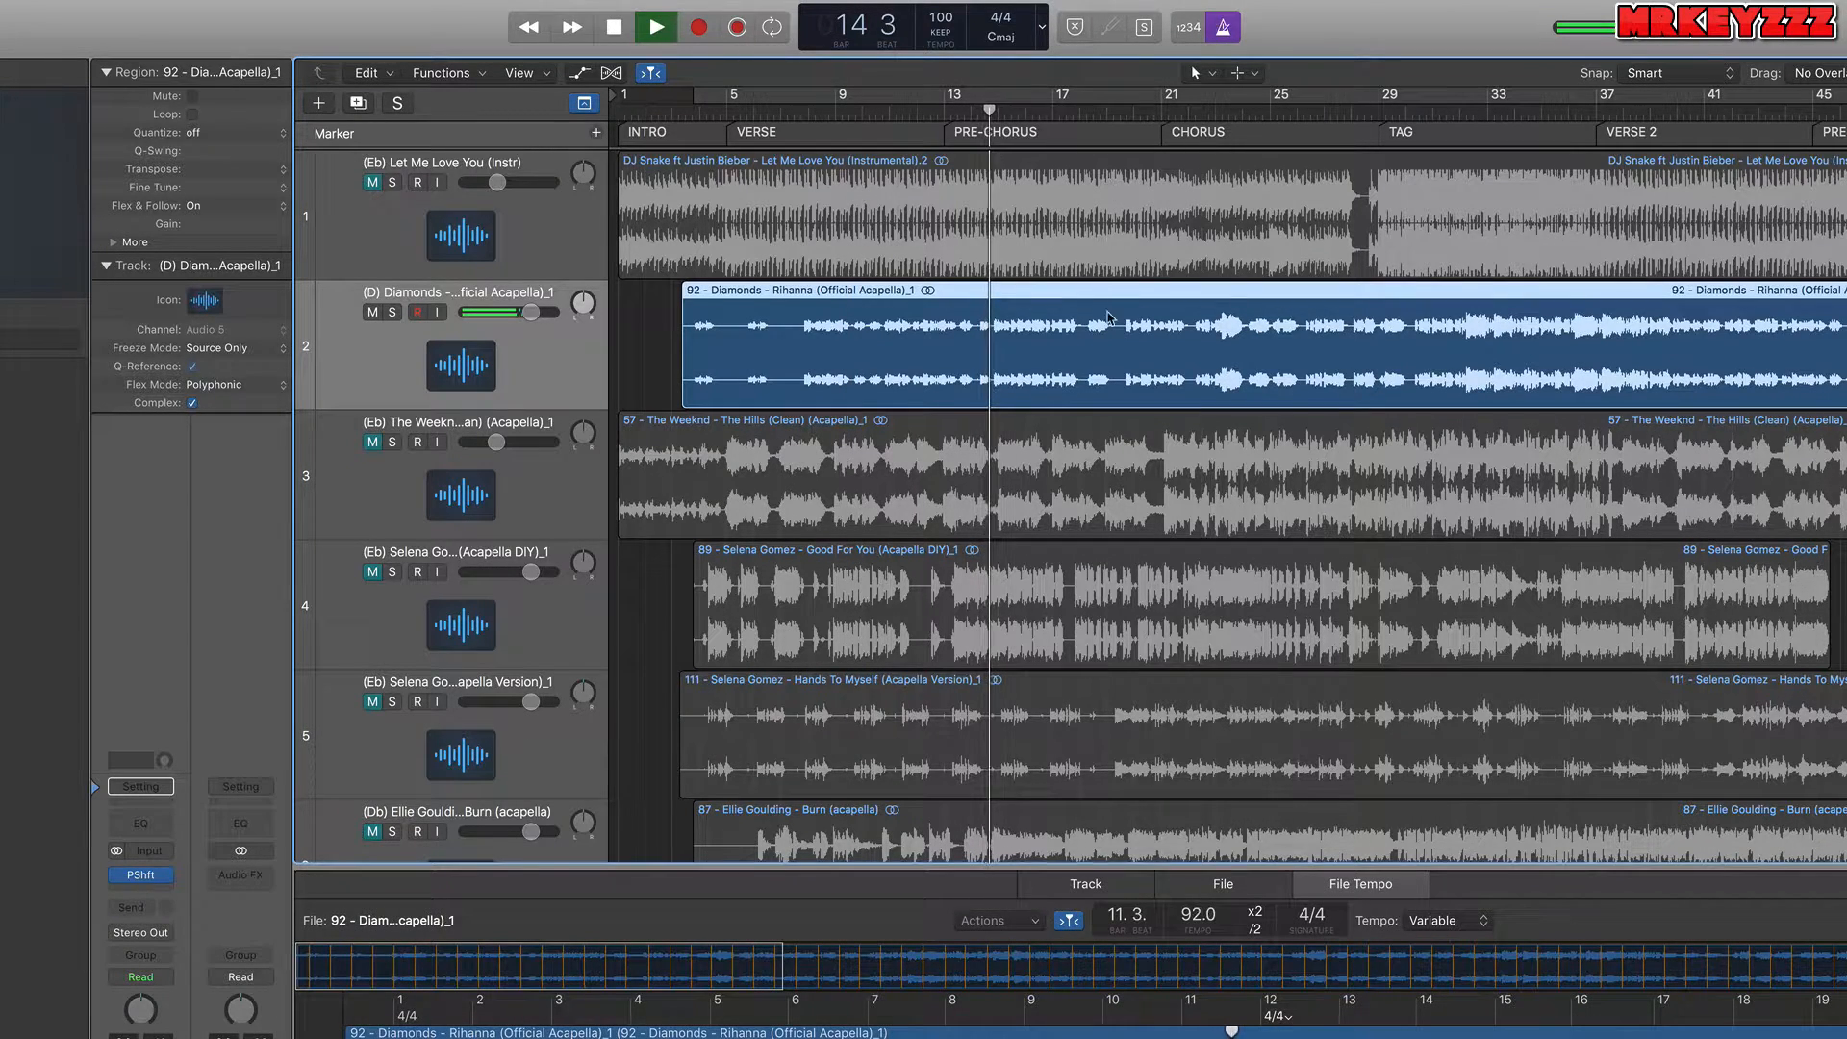
pyautogui.press('alt')
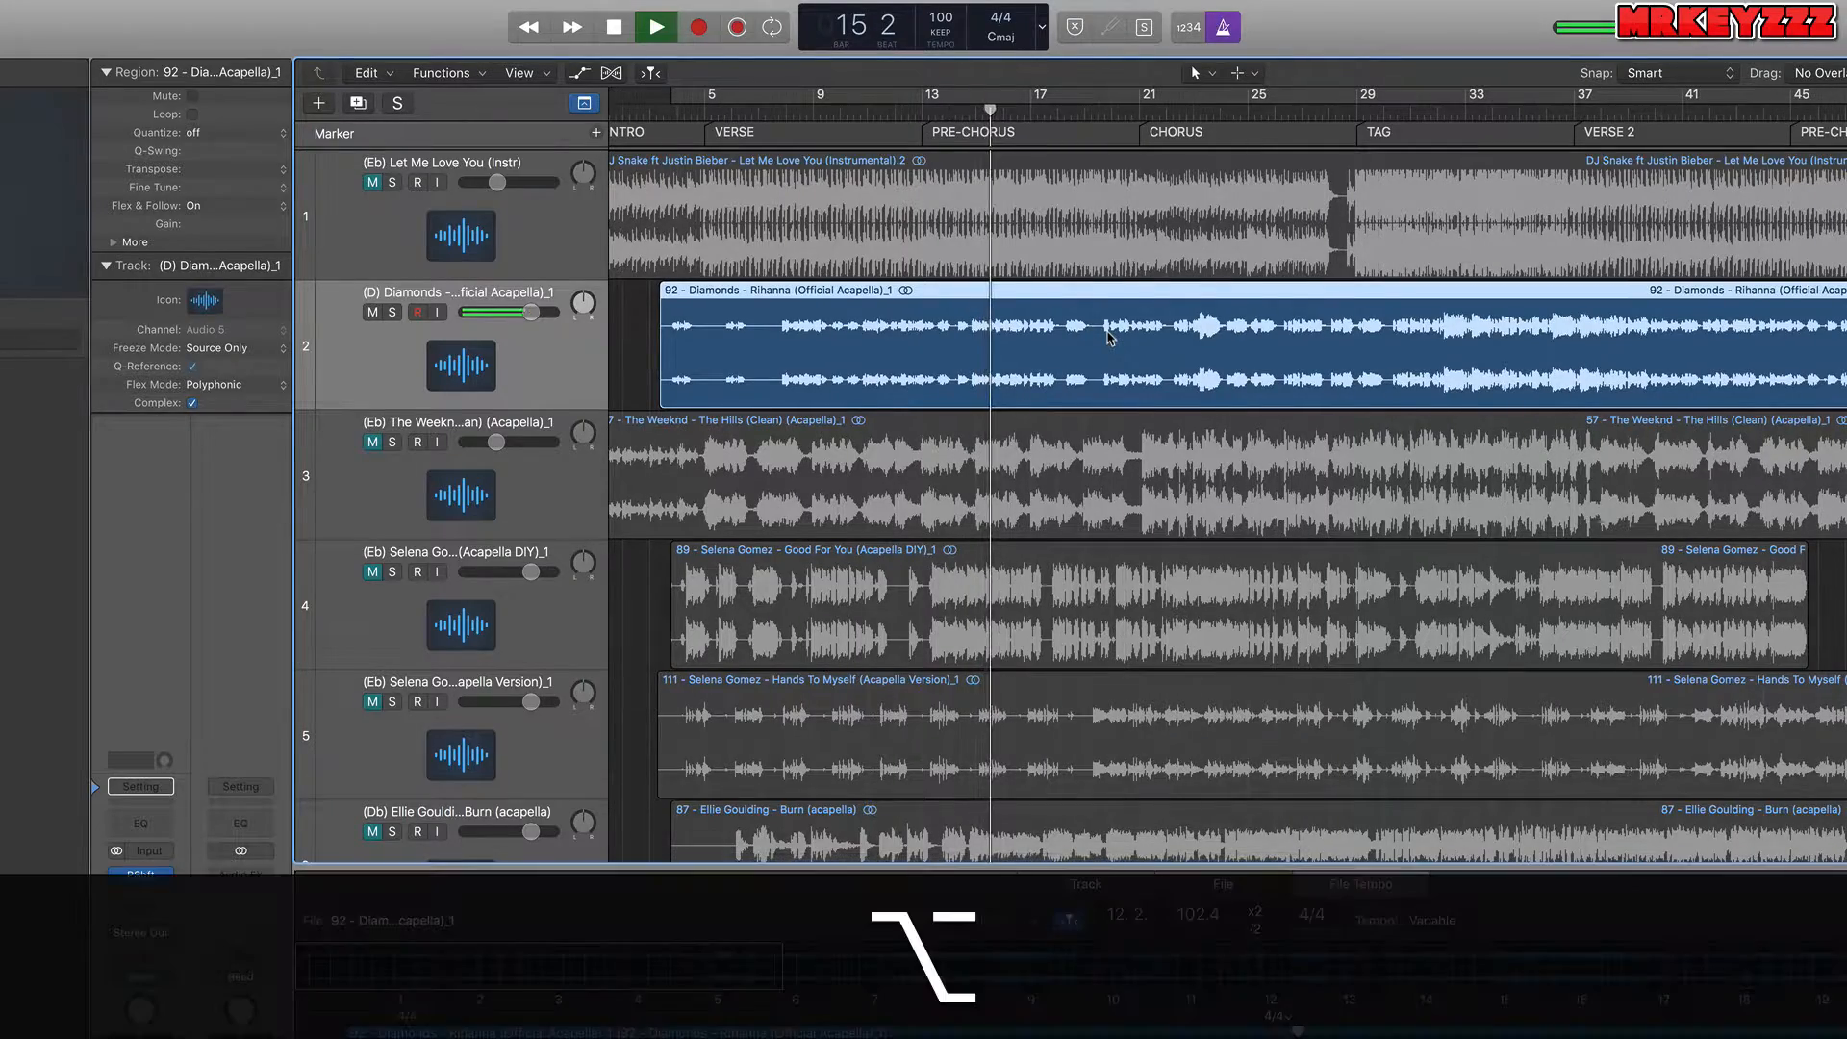
pyautogui.scroll(5, 1108, 337)
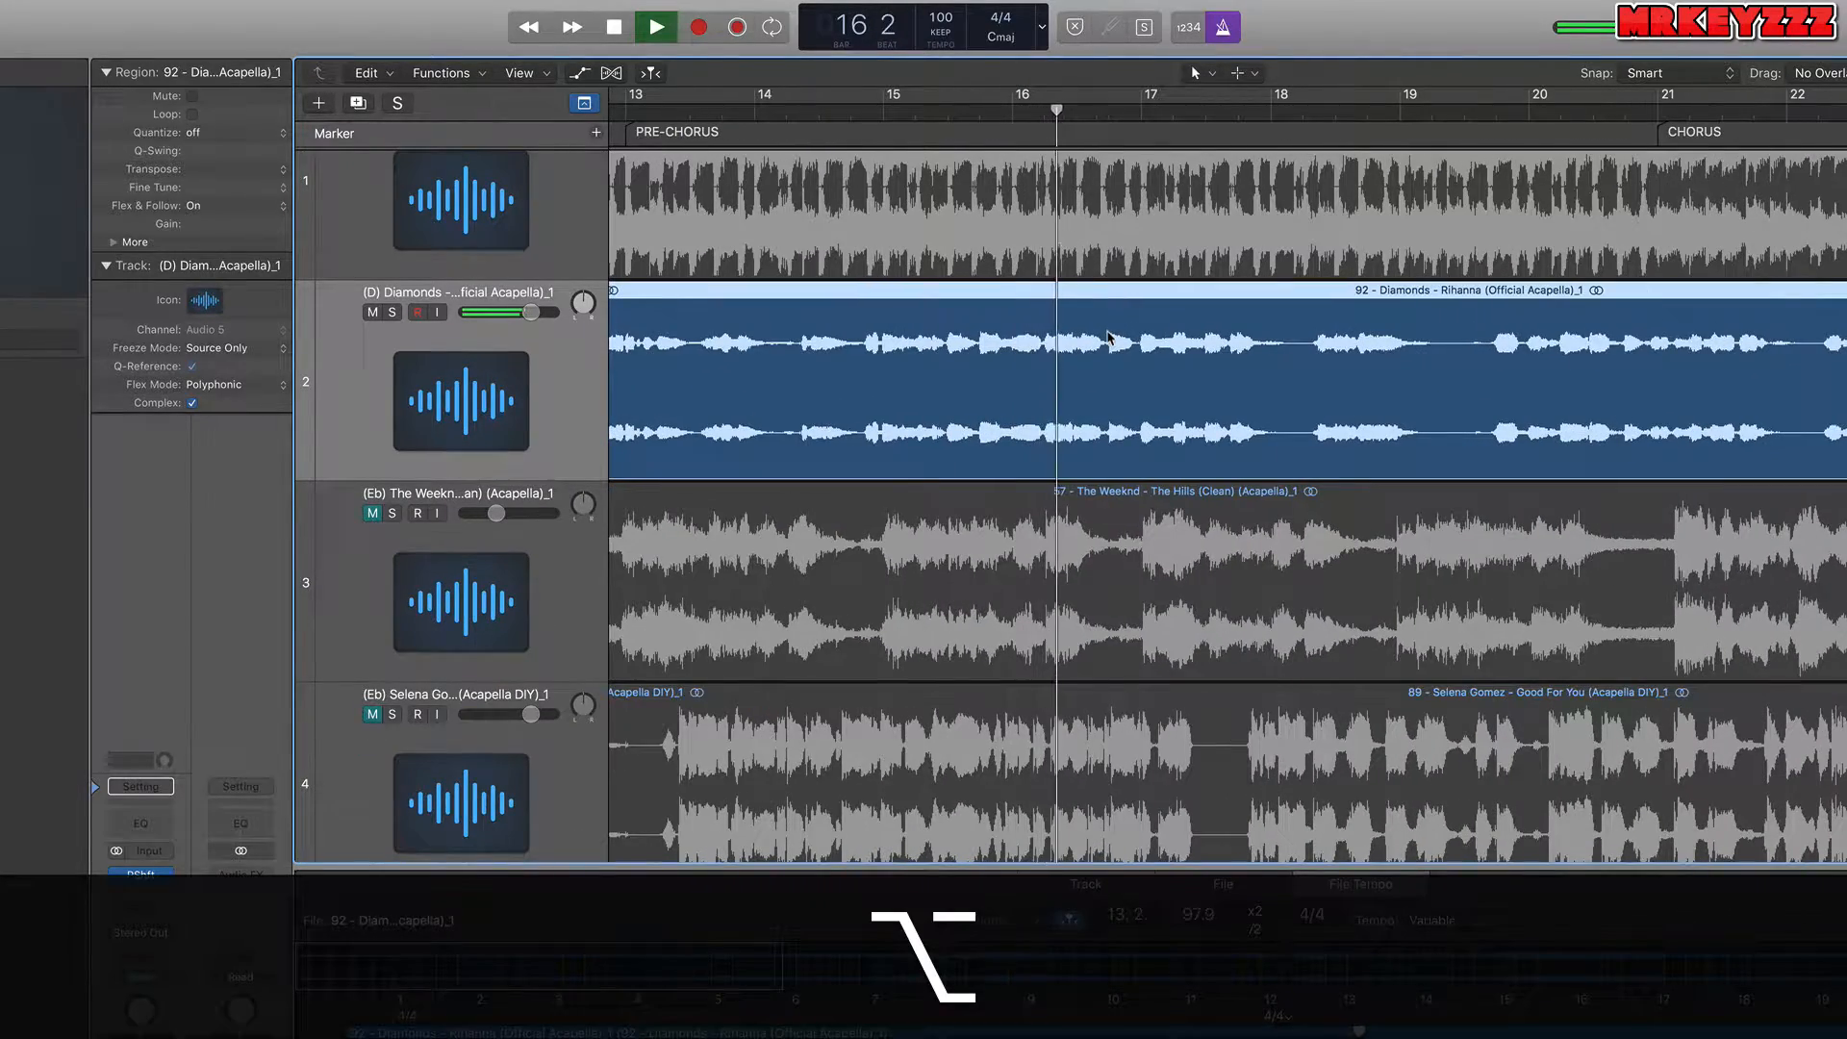
pyautogui.click(1362, 110)
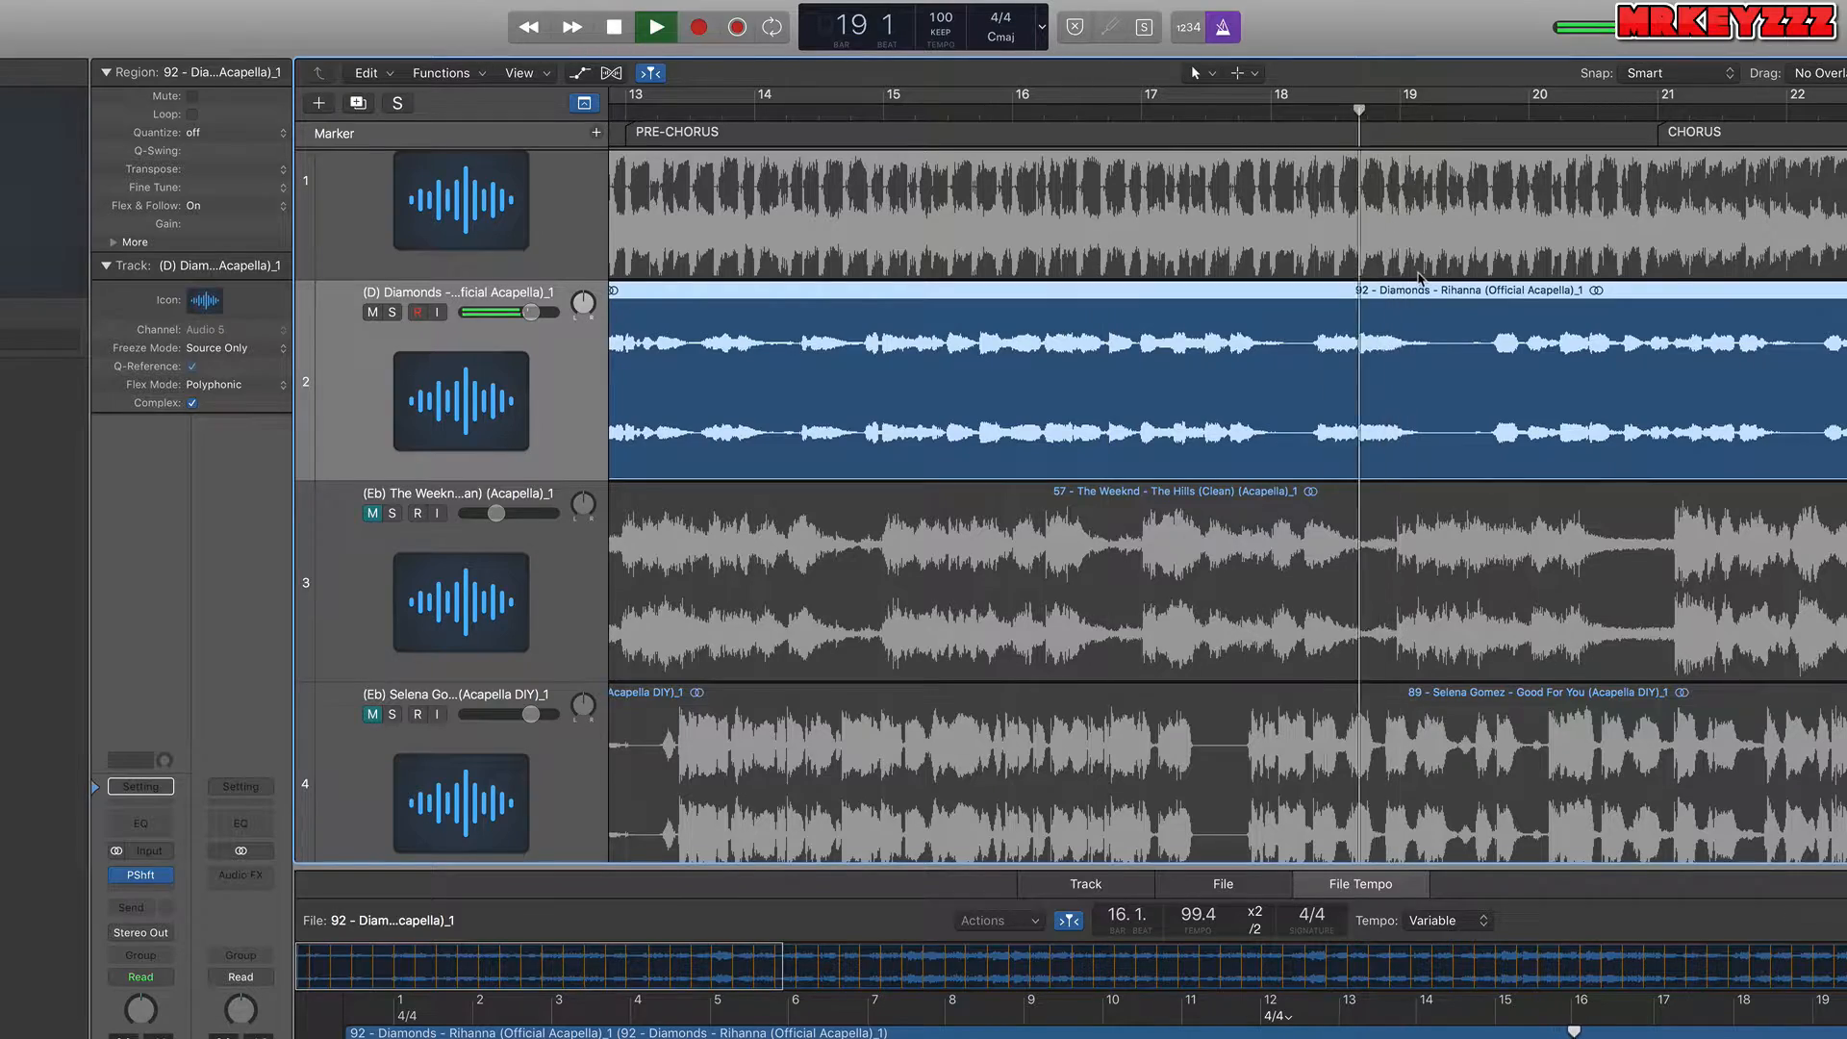
pyautogui.hscroll(5, 1418, 278)
pyautogui.hscroll(5, 1418, 278)
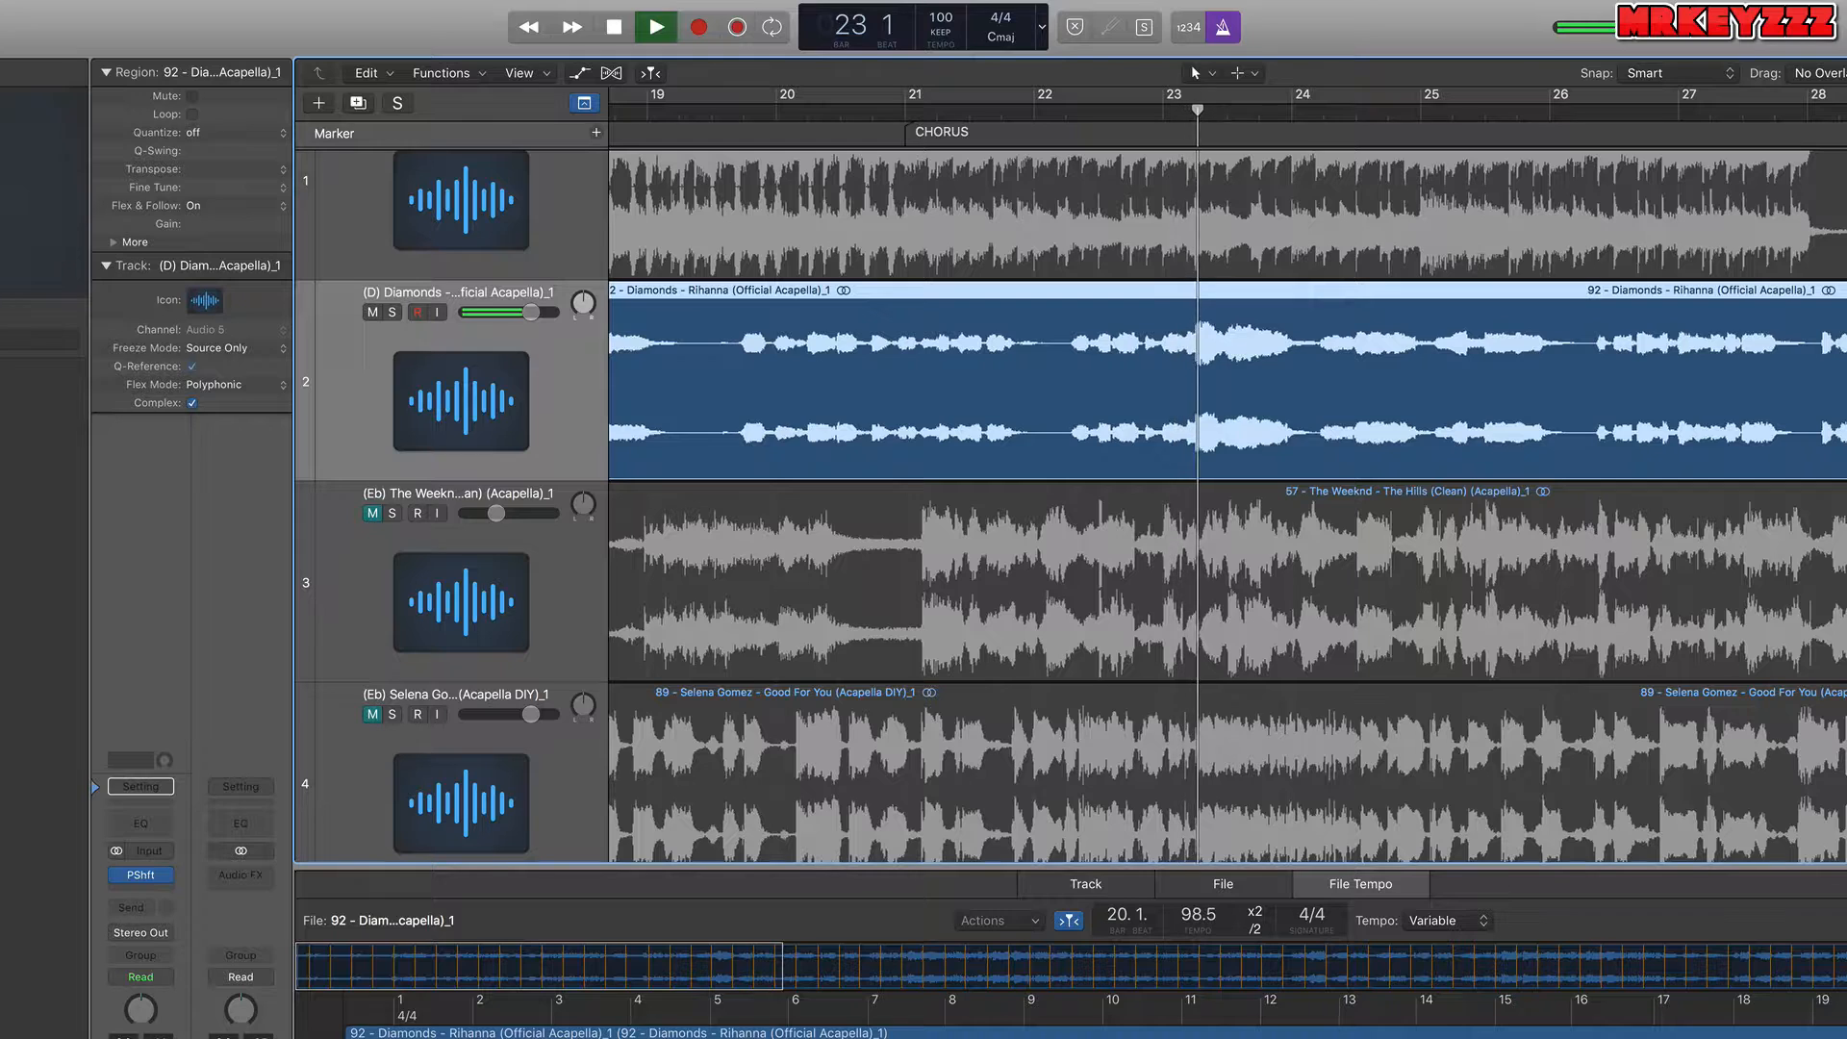
pyautogui.press('space')
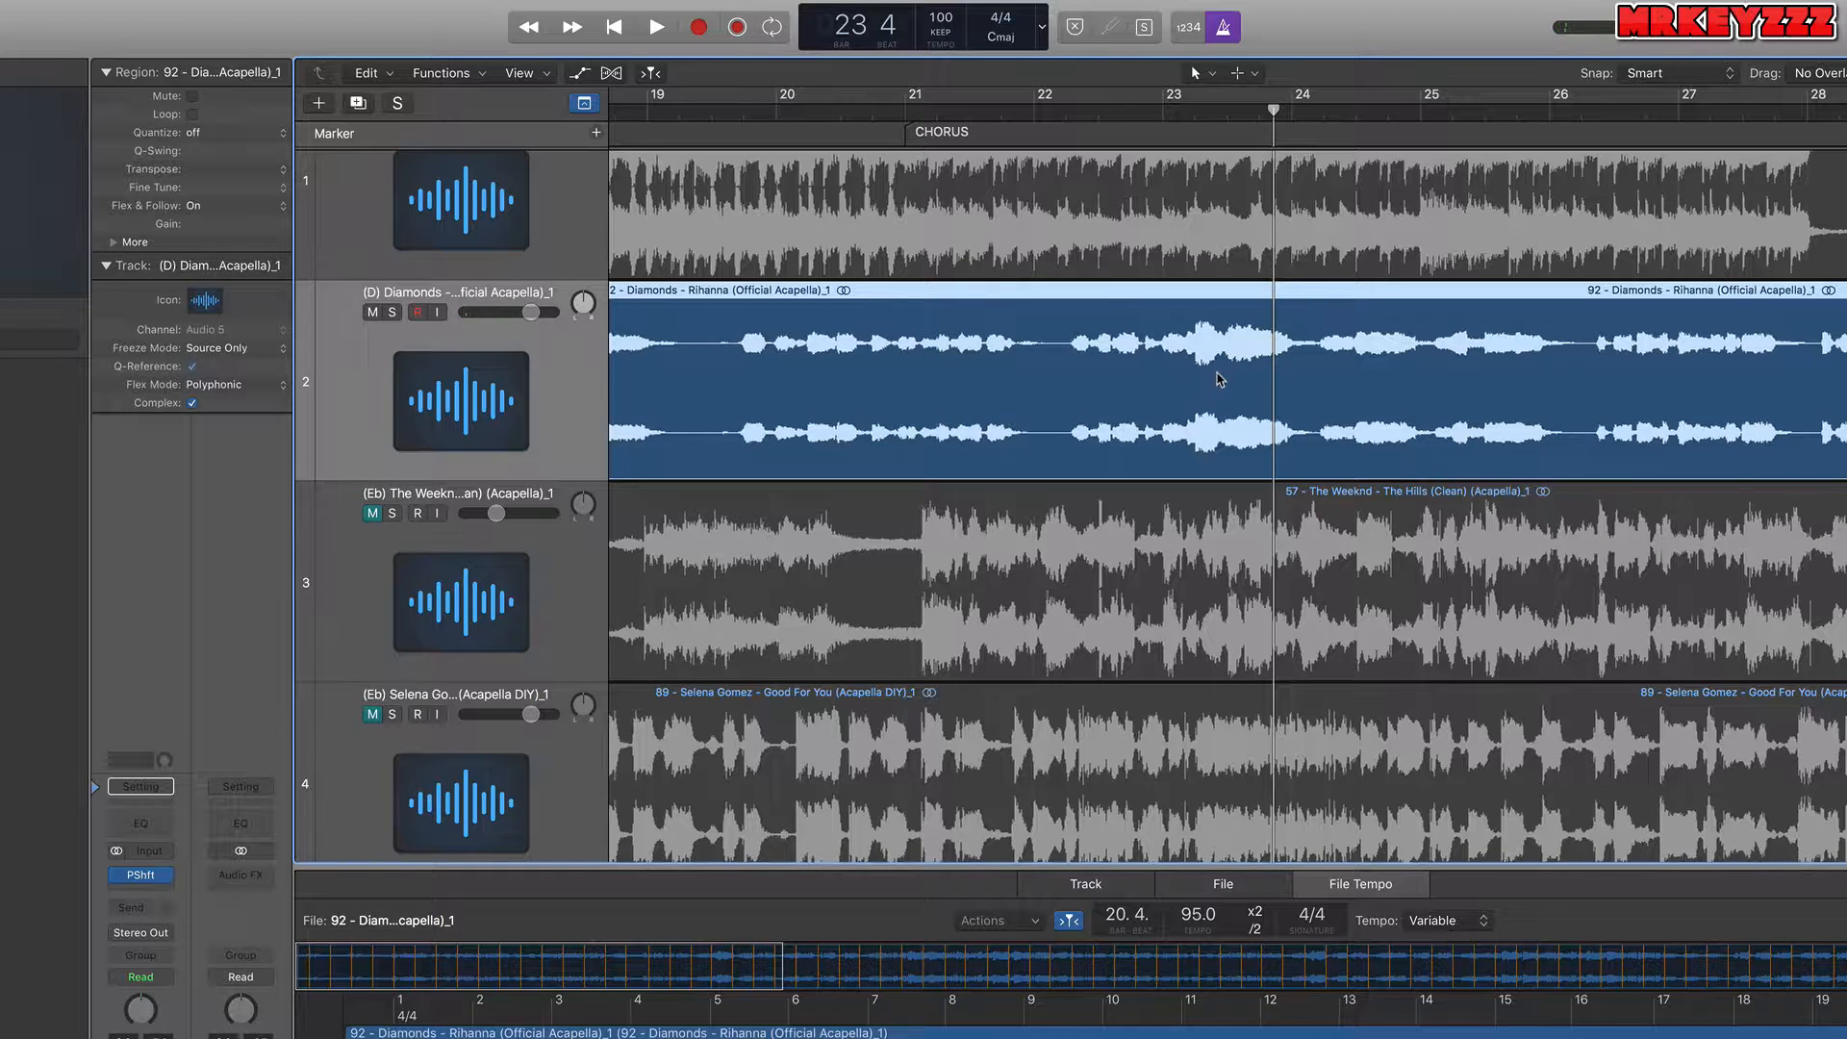
# Locate the loud chorus note in the file tempo editor and play it from just before bar 23.
pyautogui.moveTo(1226, 387); pyautogui.dragTo(1227, 379)
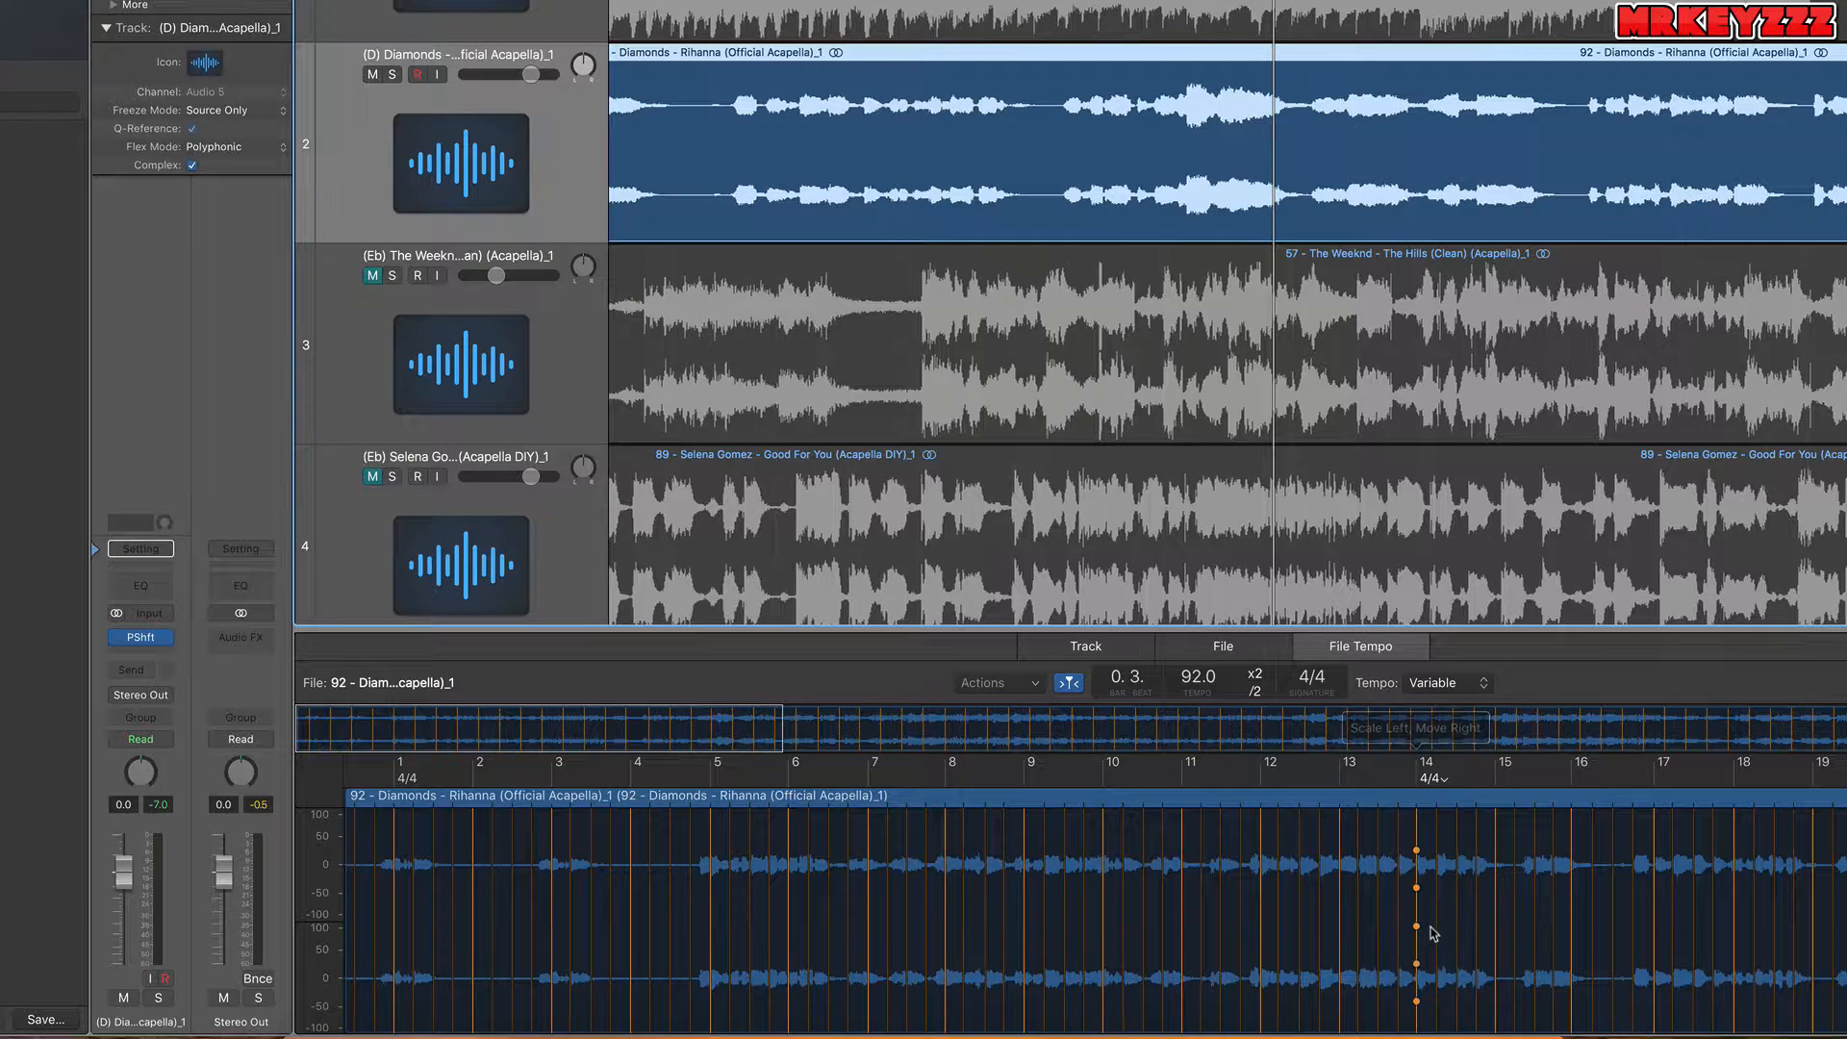
pyautogui.hscroll(10, 1424, 885)
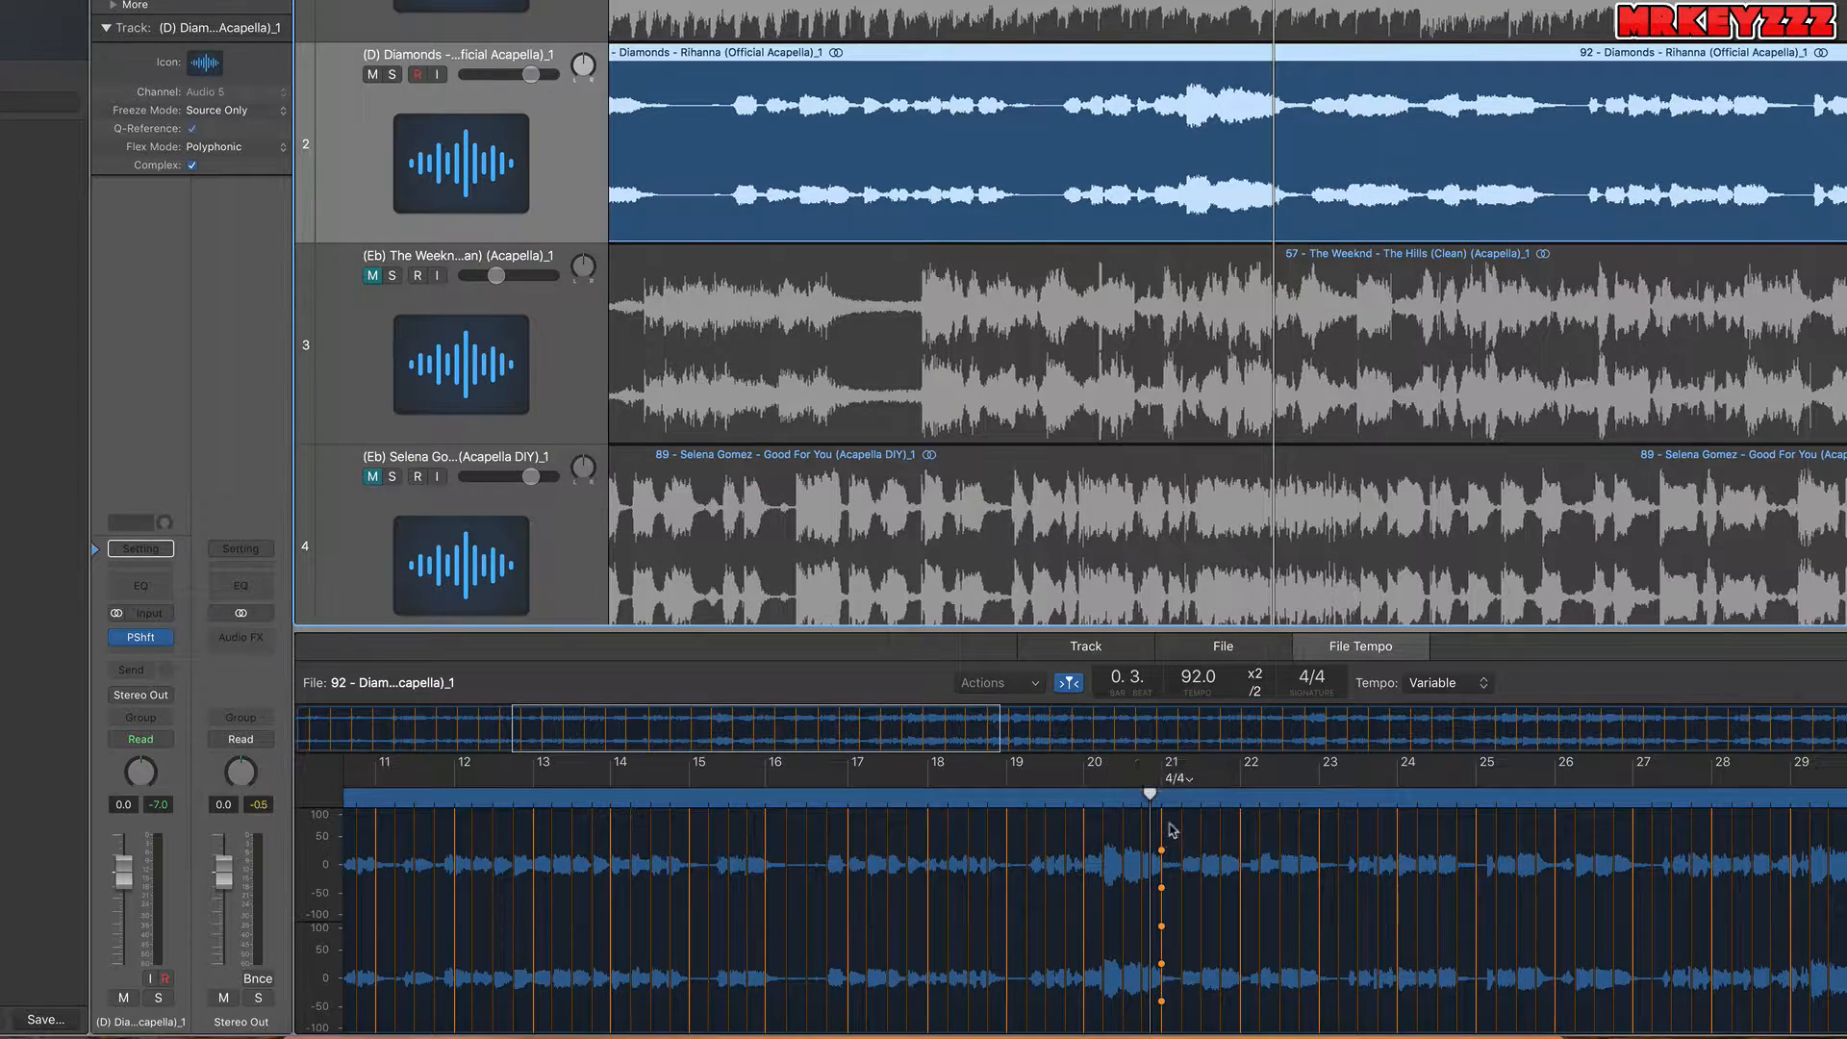
pyautogui.moveTo(1273, 144); pyautogui.dragTo(1163, 144)
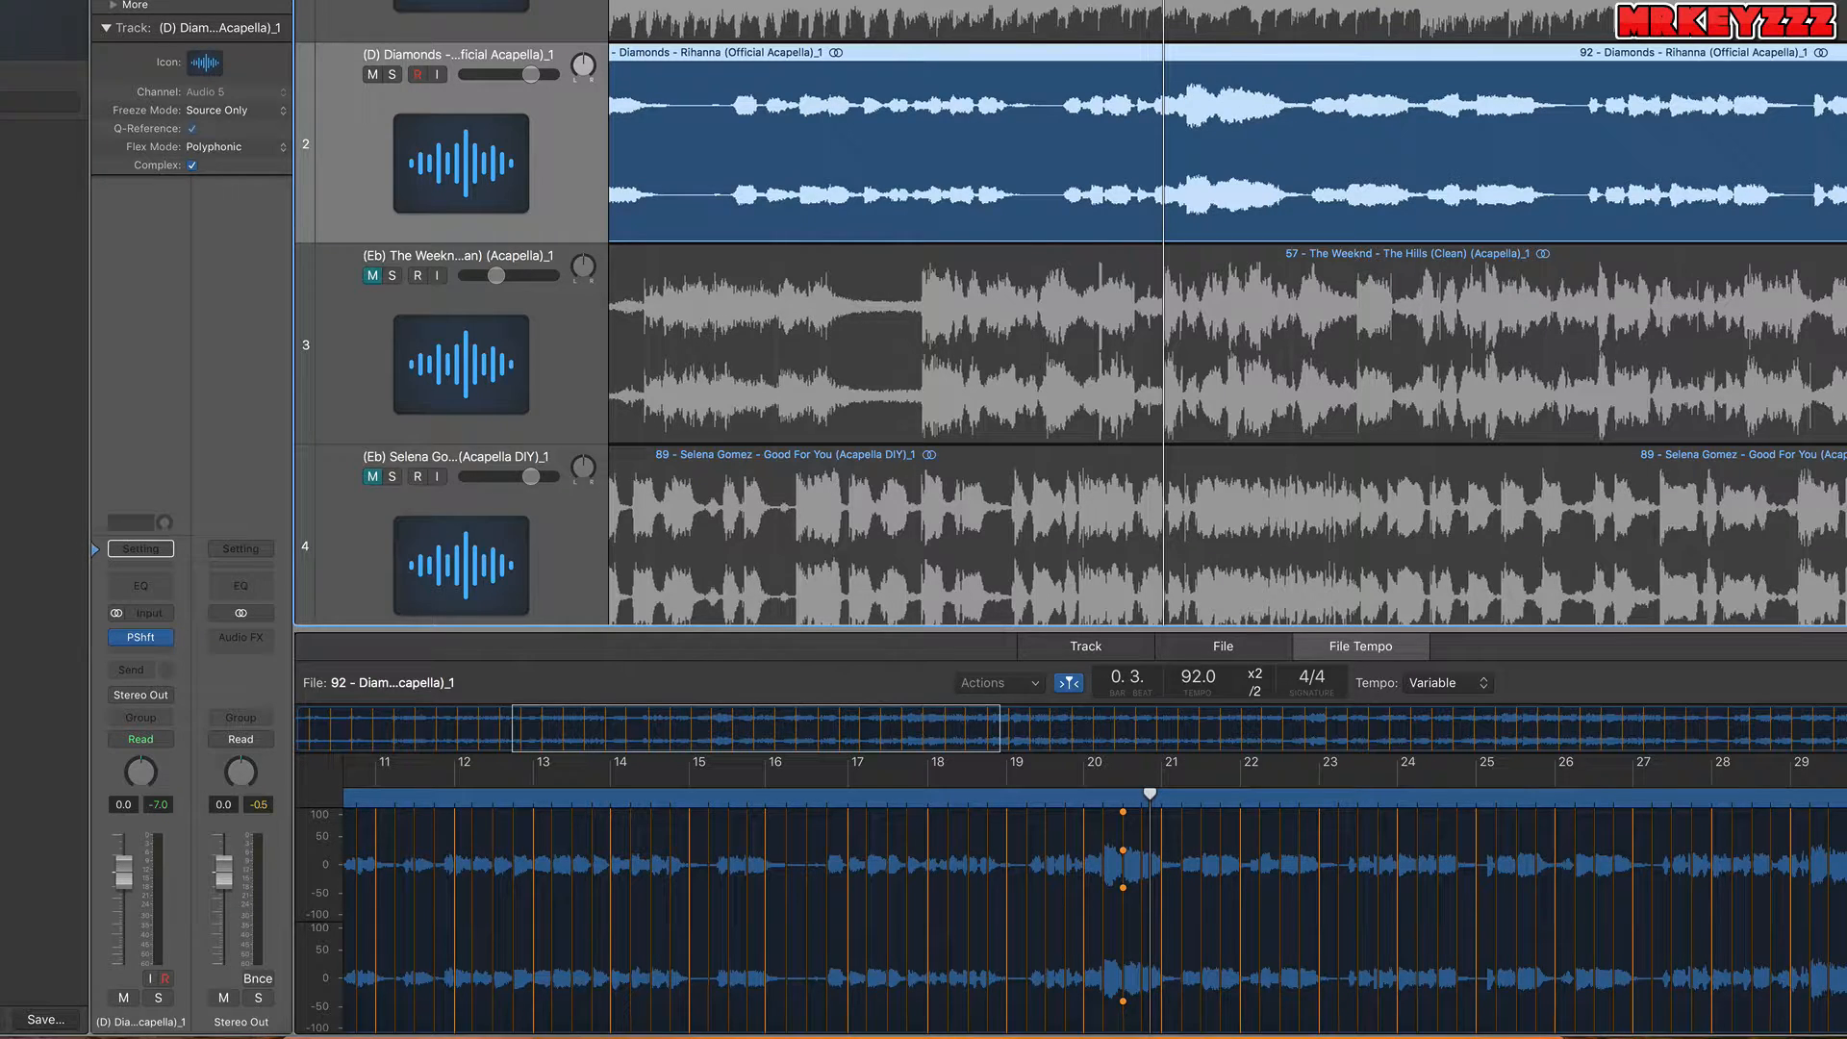
pyautogui.press('space')
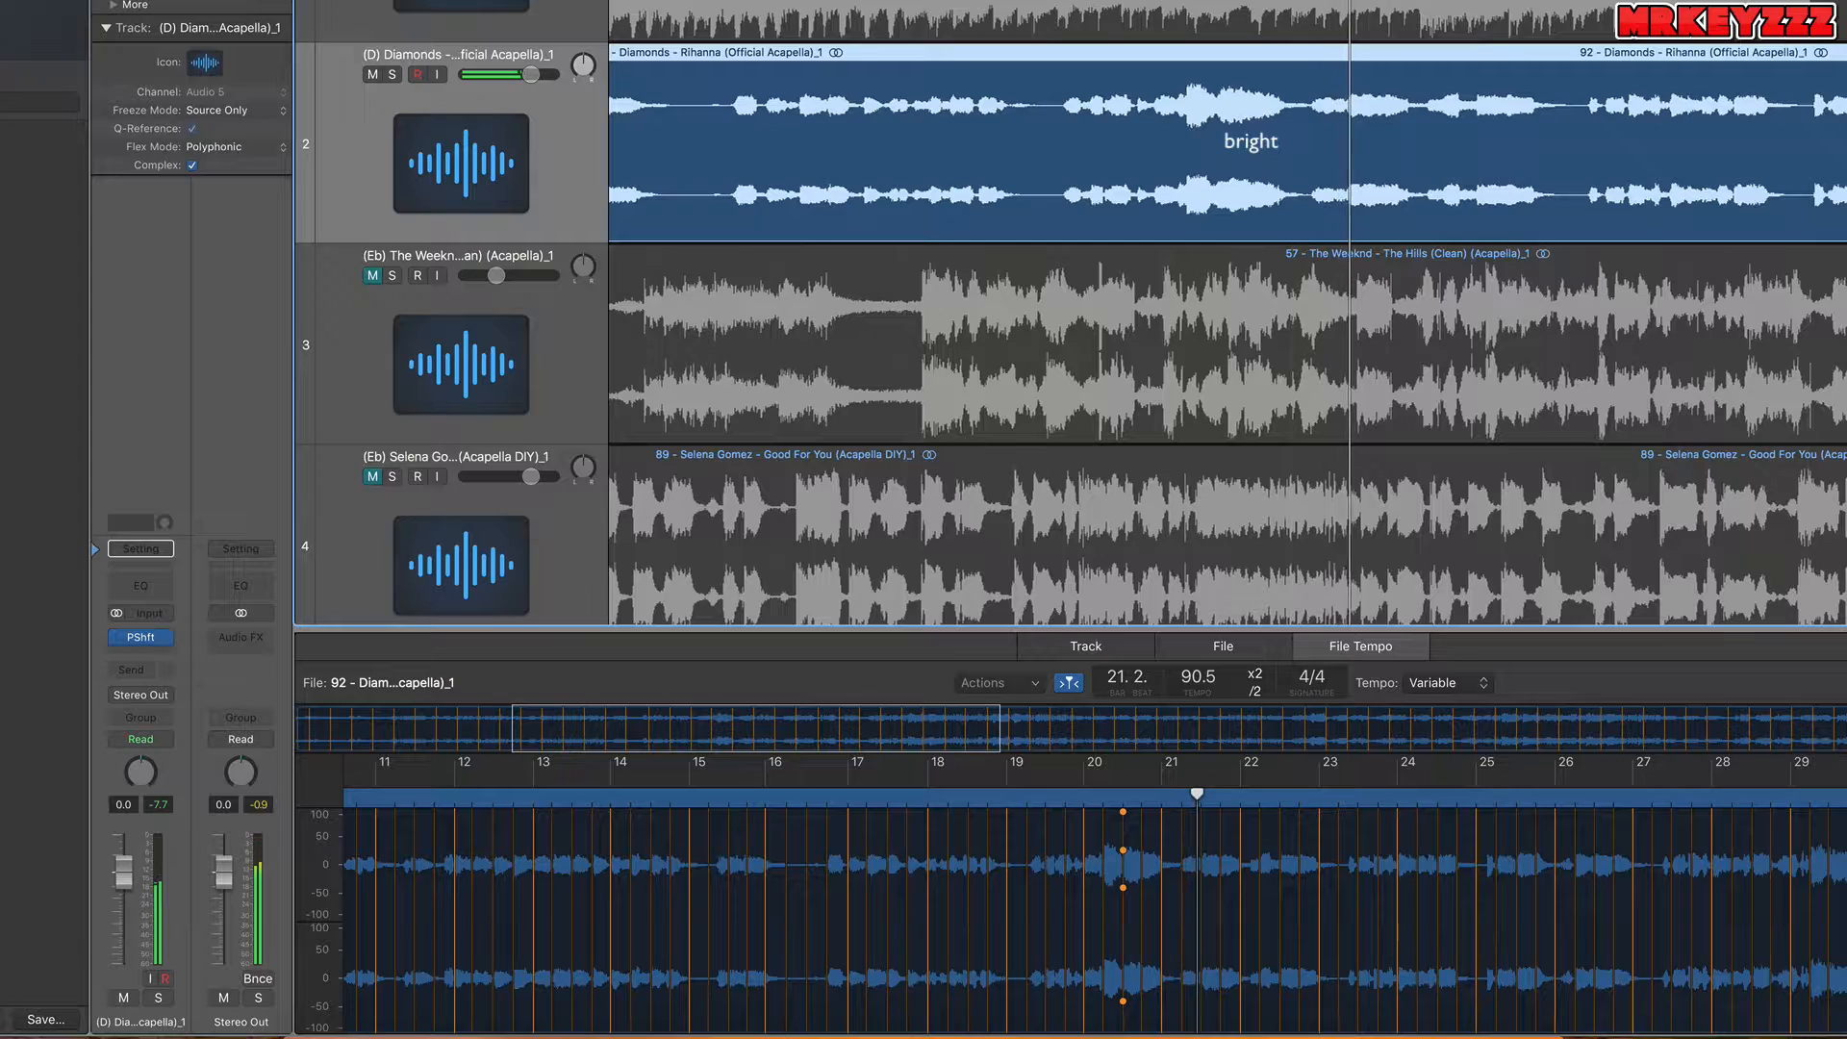
pyautogui.press('space')
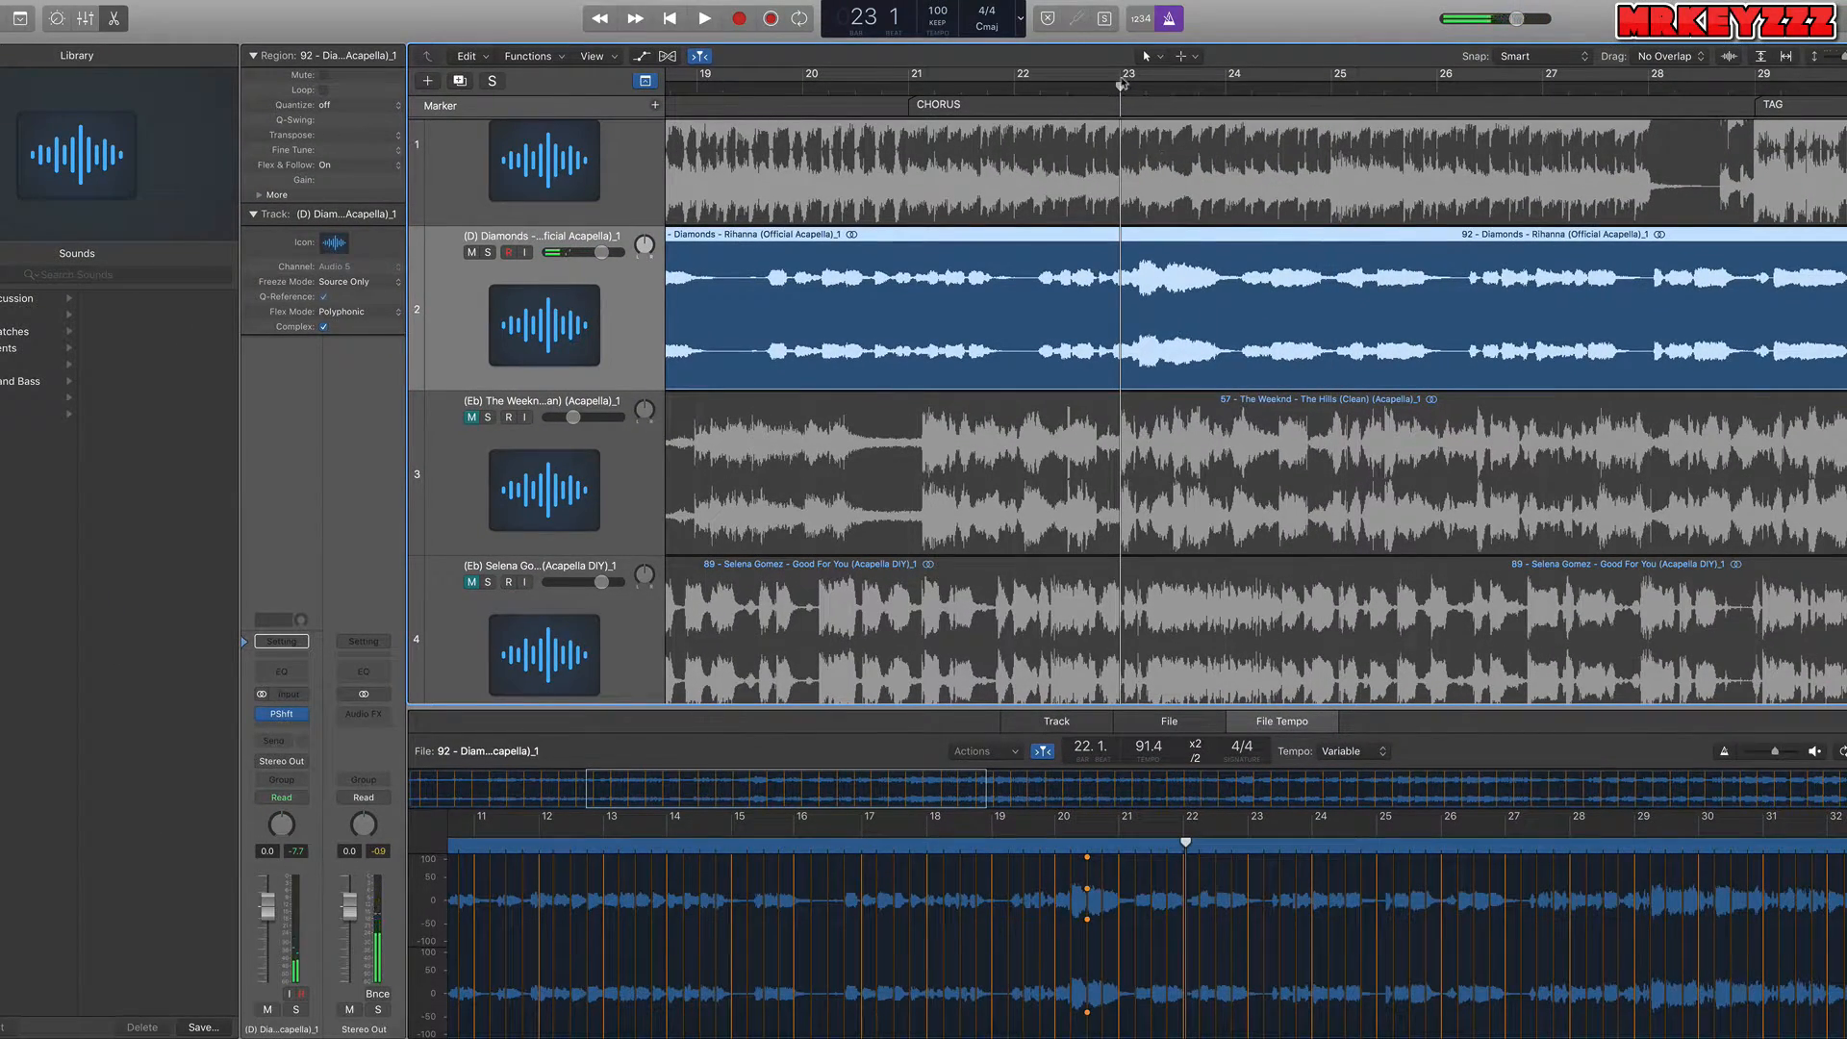
# Set a cycle range from bar 22 to bar 24 around the loud chorus note and play it.
pyautogui.moveTo(1122, 84); pyautogui.dragTo(1331, 85)
pyautogui.click(1025, 84)
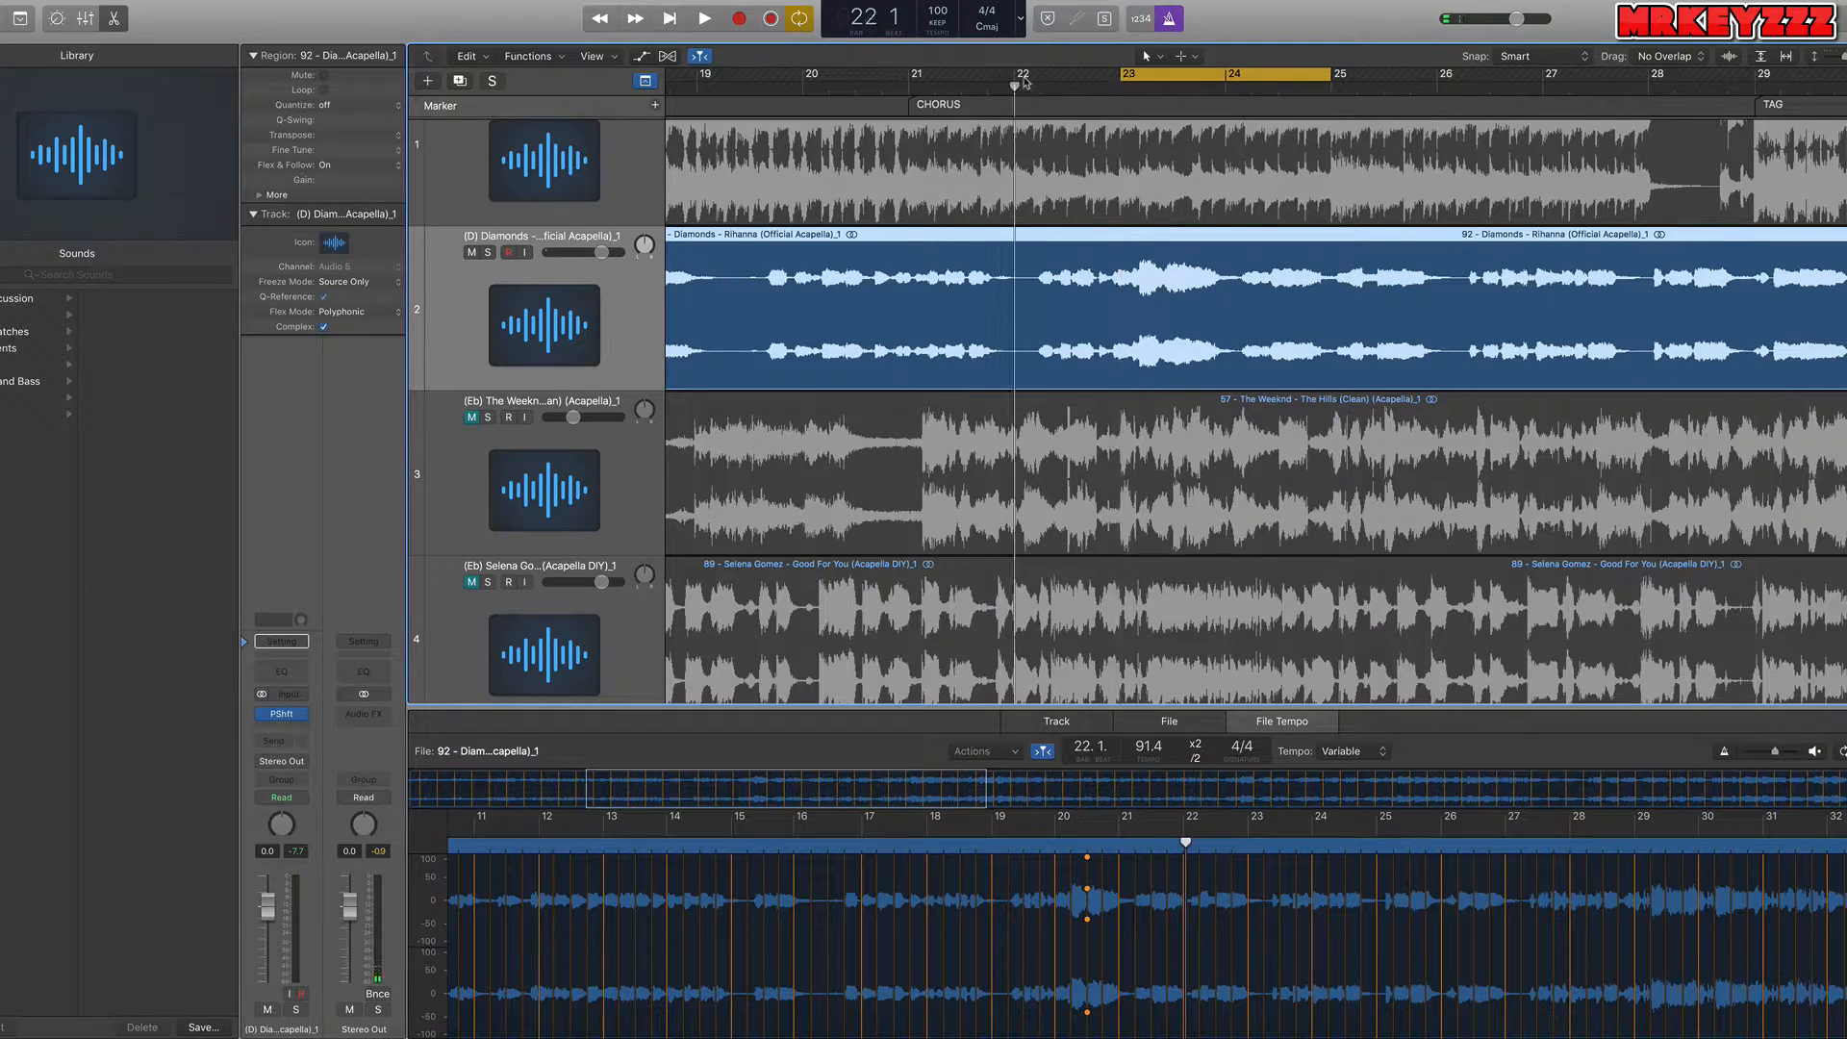
pyautogui.moveTo(1026, 79); pyautogui.dragTo(1224, 82)
pyautogui.press('space')
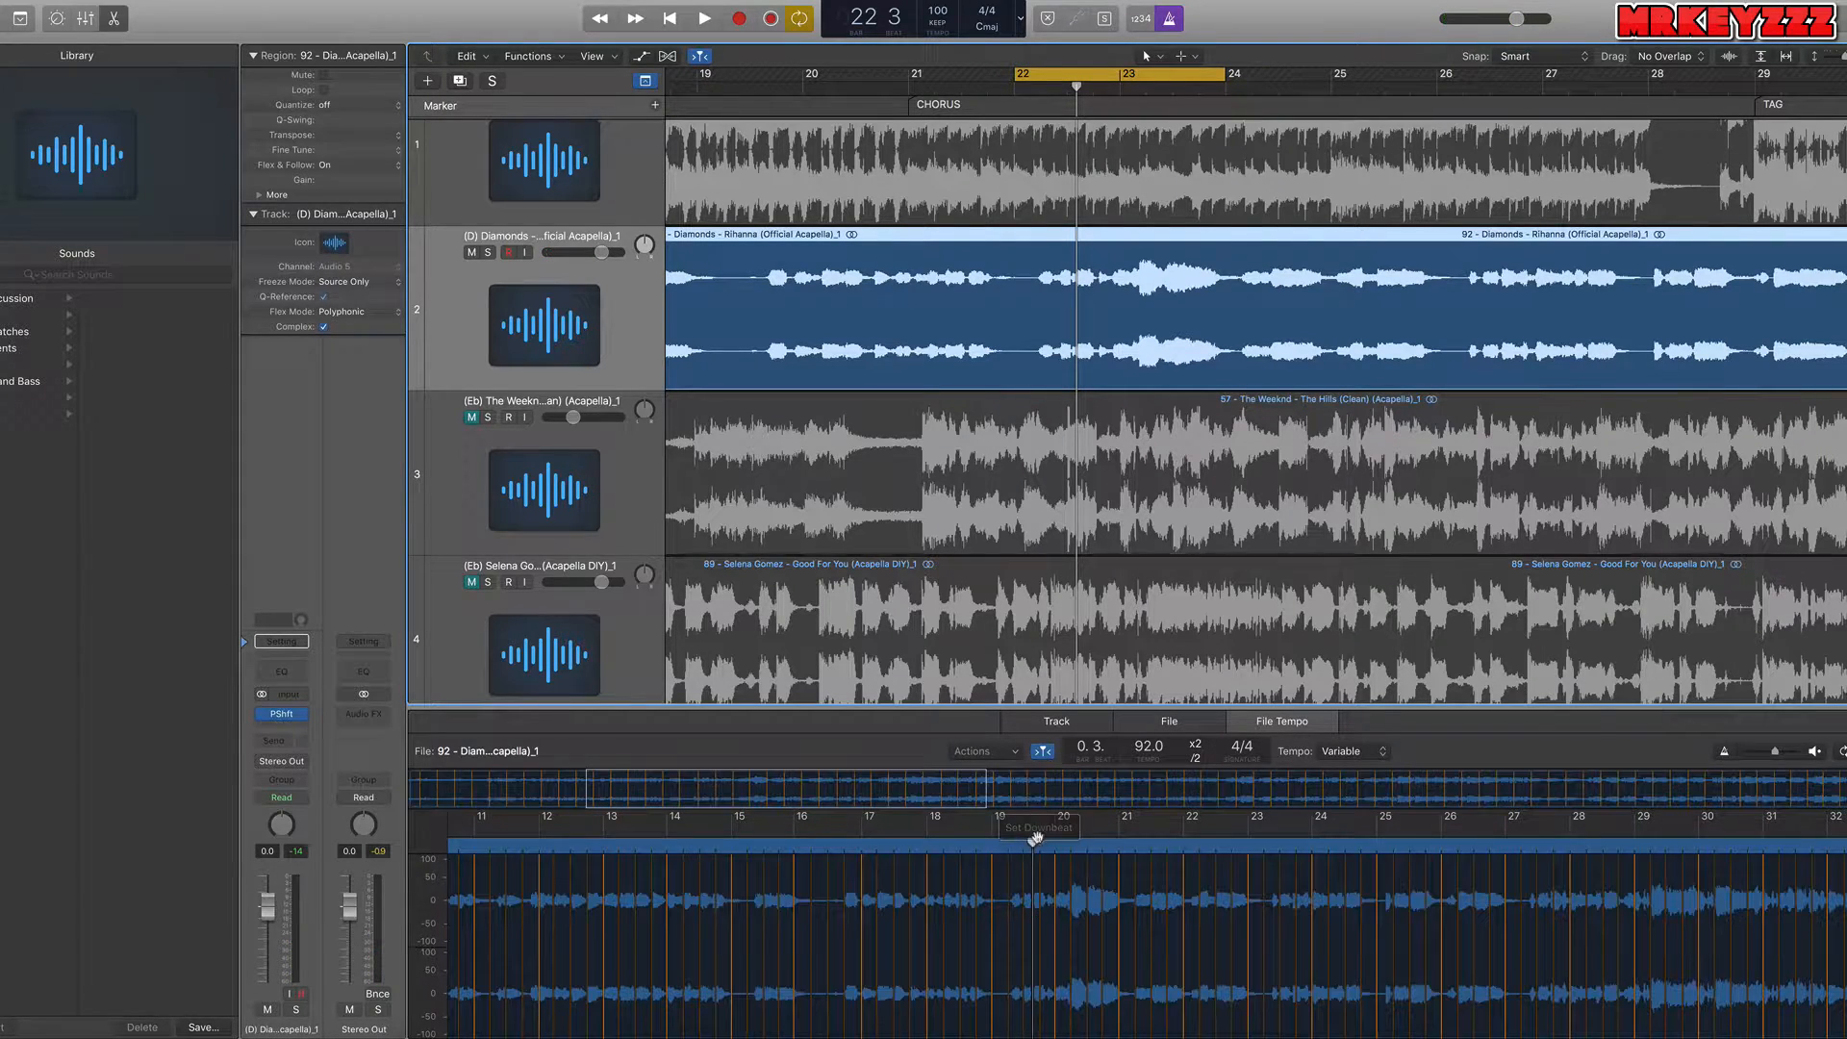
# Compare the start of the Diamonds region with its chorus, and replay the cycled passage from bar 22.
pyautogui.hscroll(-20, 1090, 277)
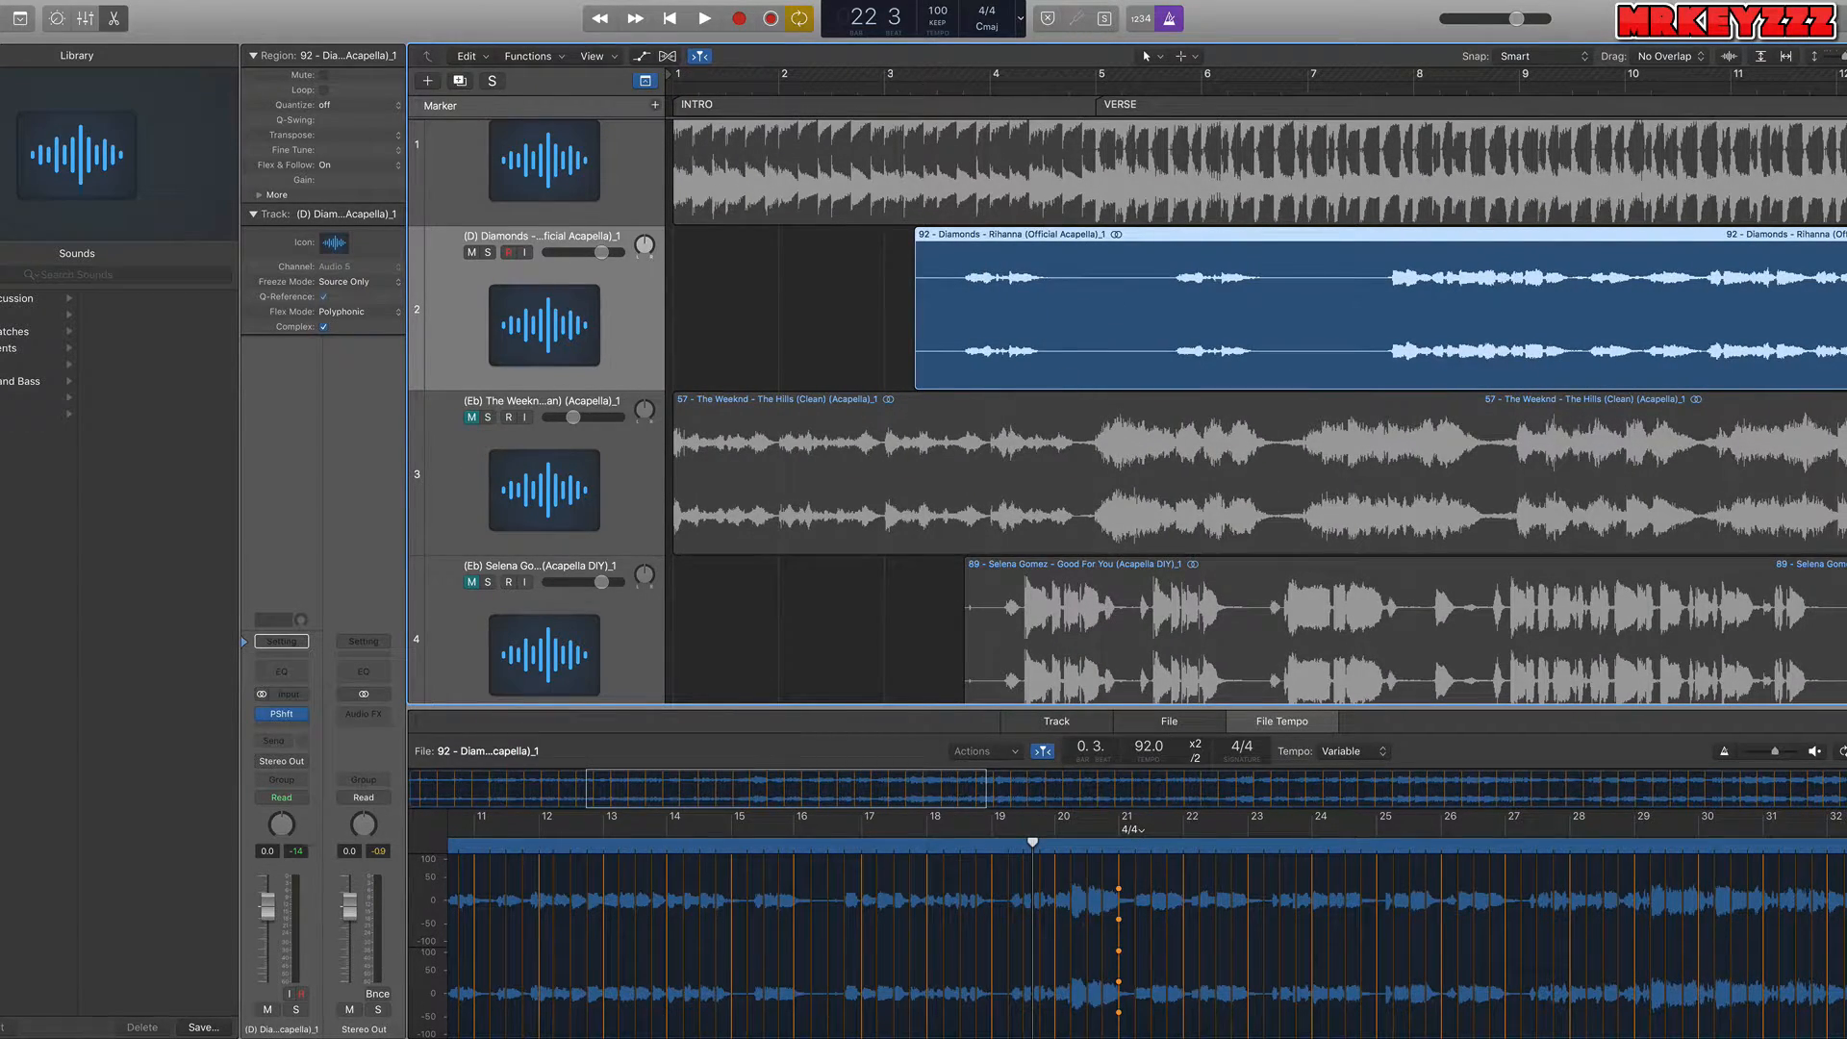
pyautogui.hscroll(2, 1361, 489)
pyautogui.hscroll(20, 1361, 489)
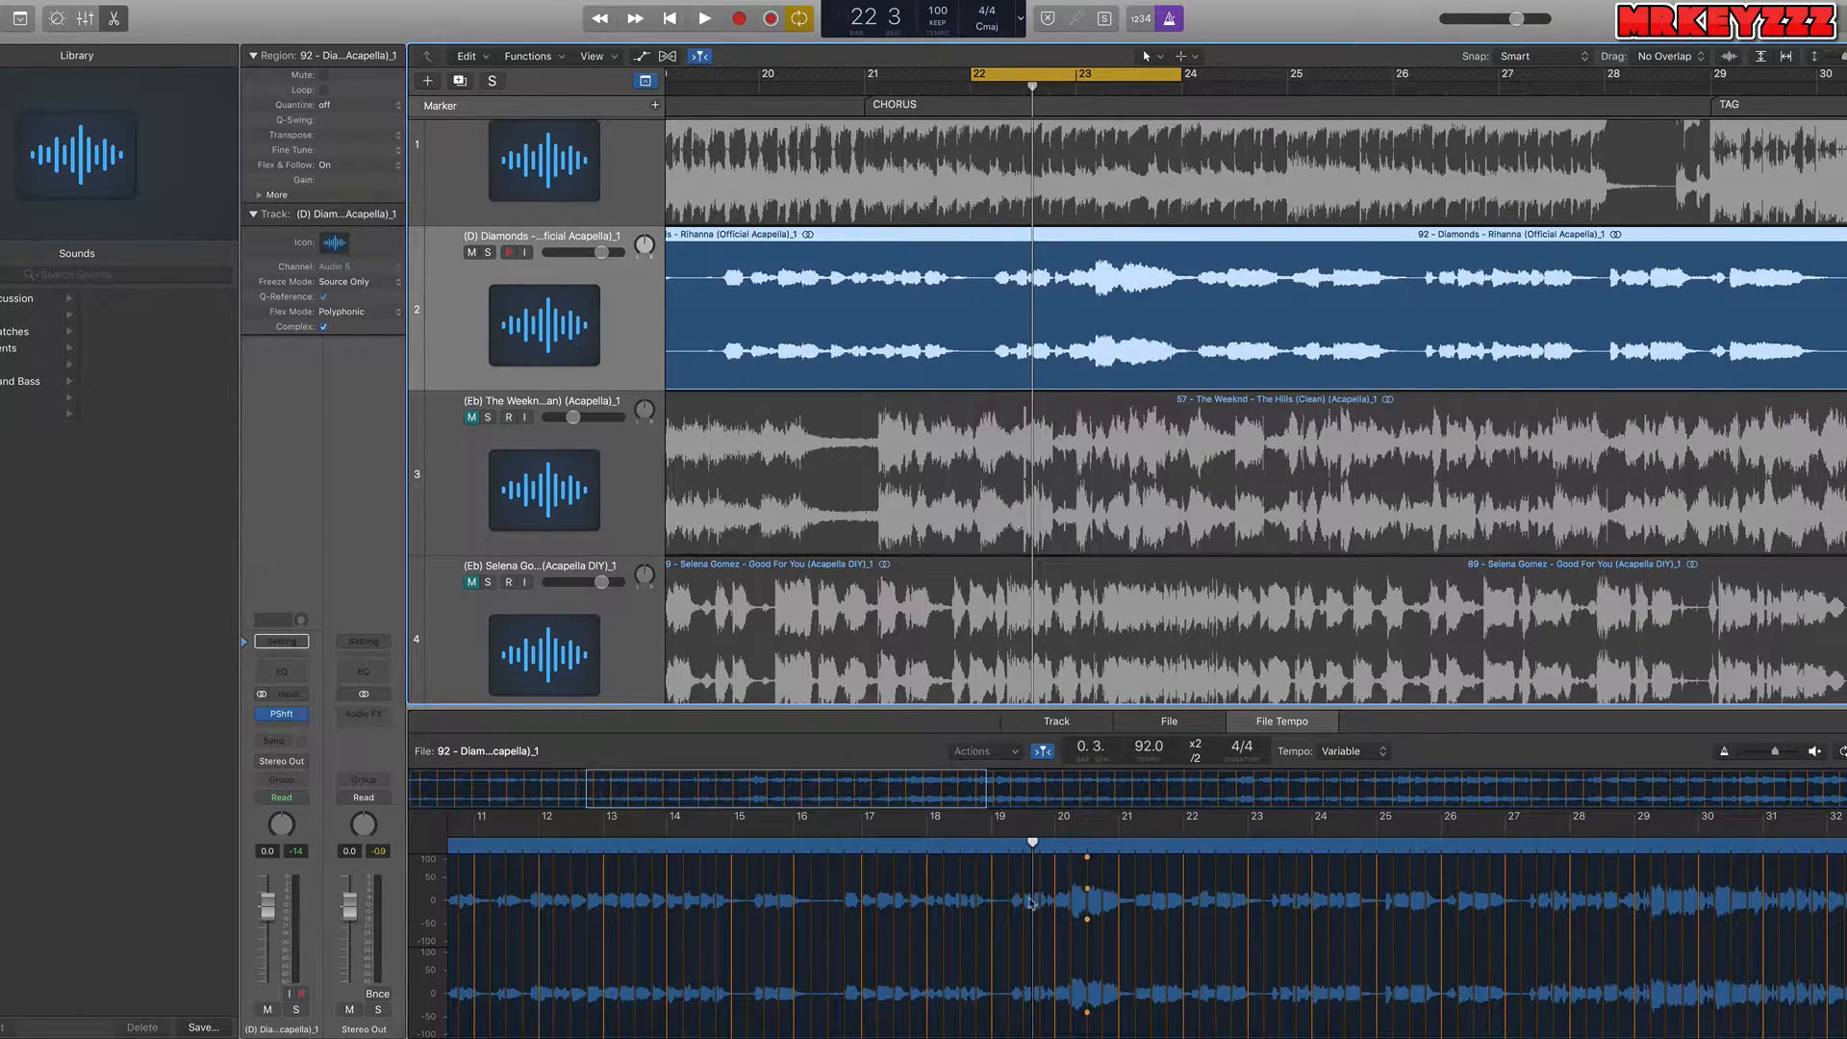
pyautogui.press('space')
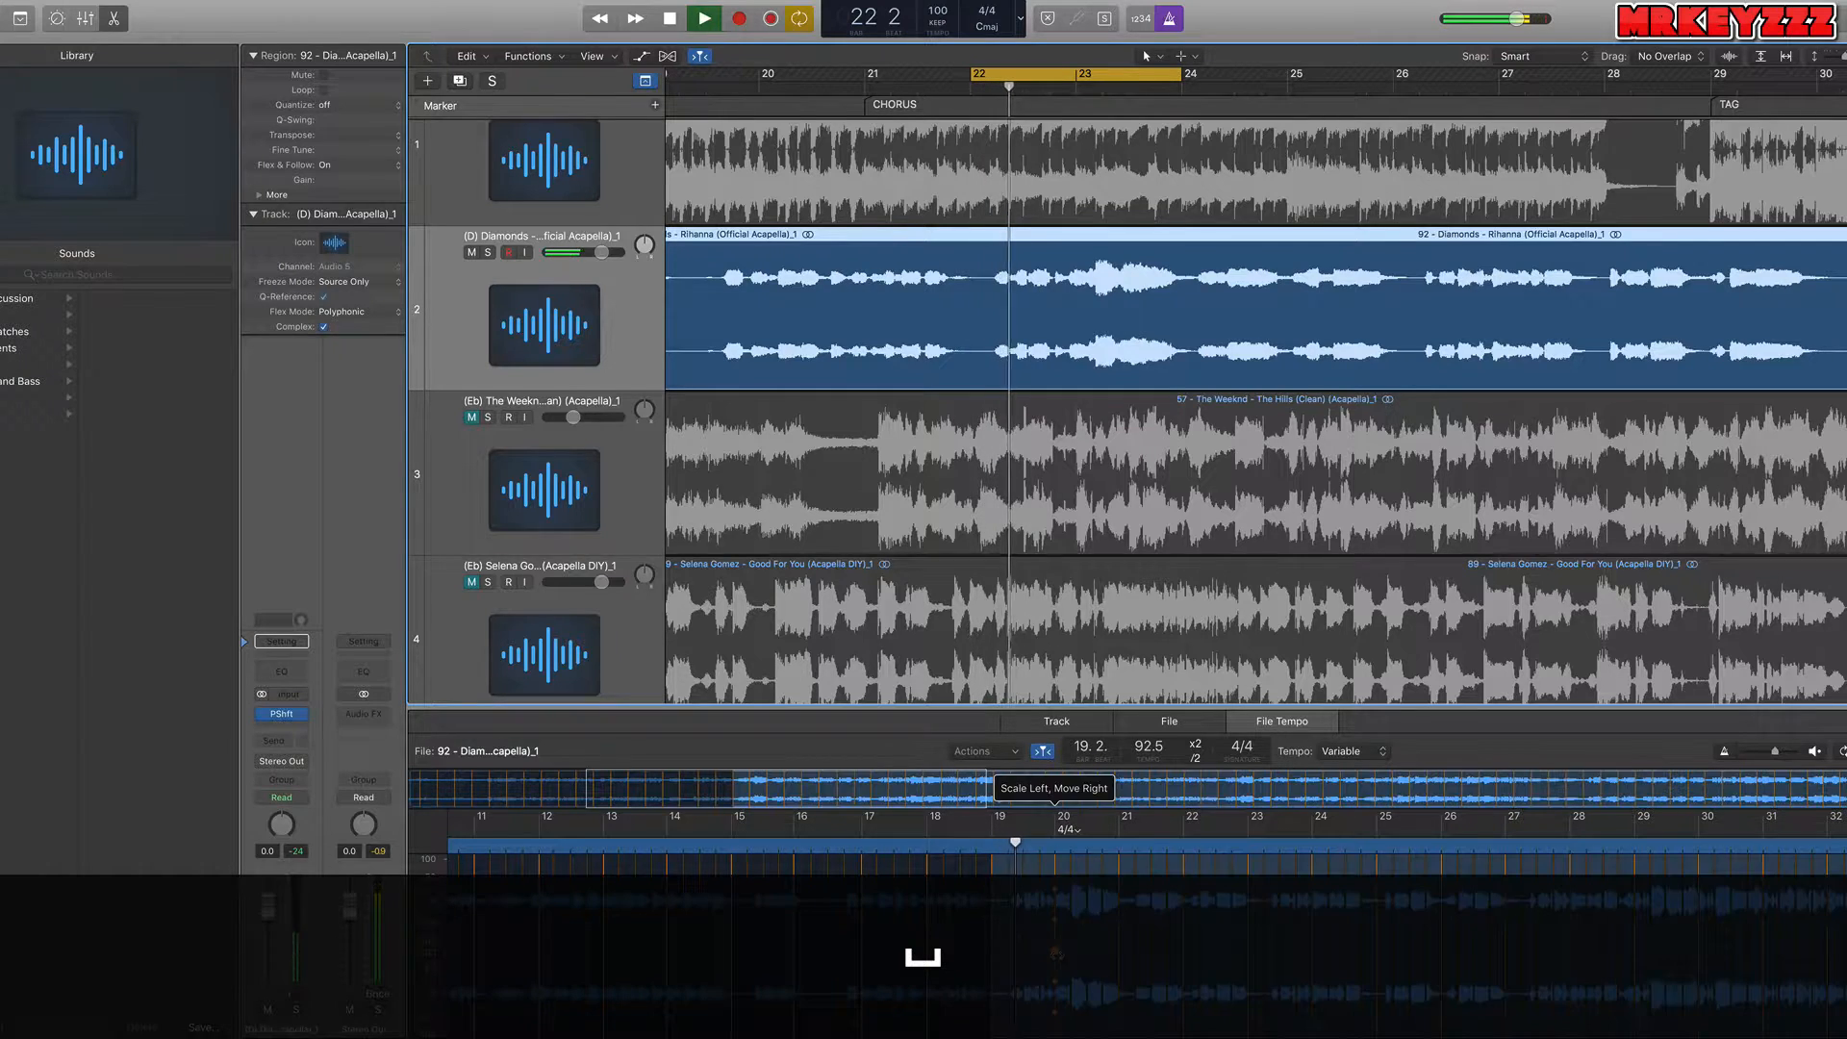
pyautogui.press('space')
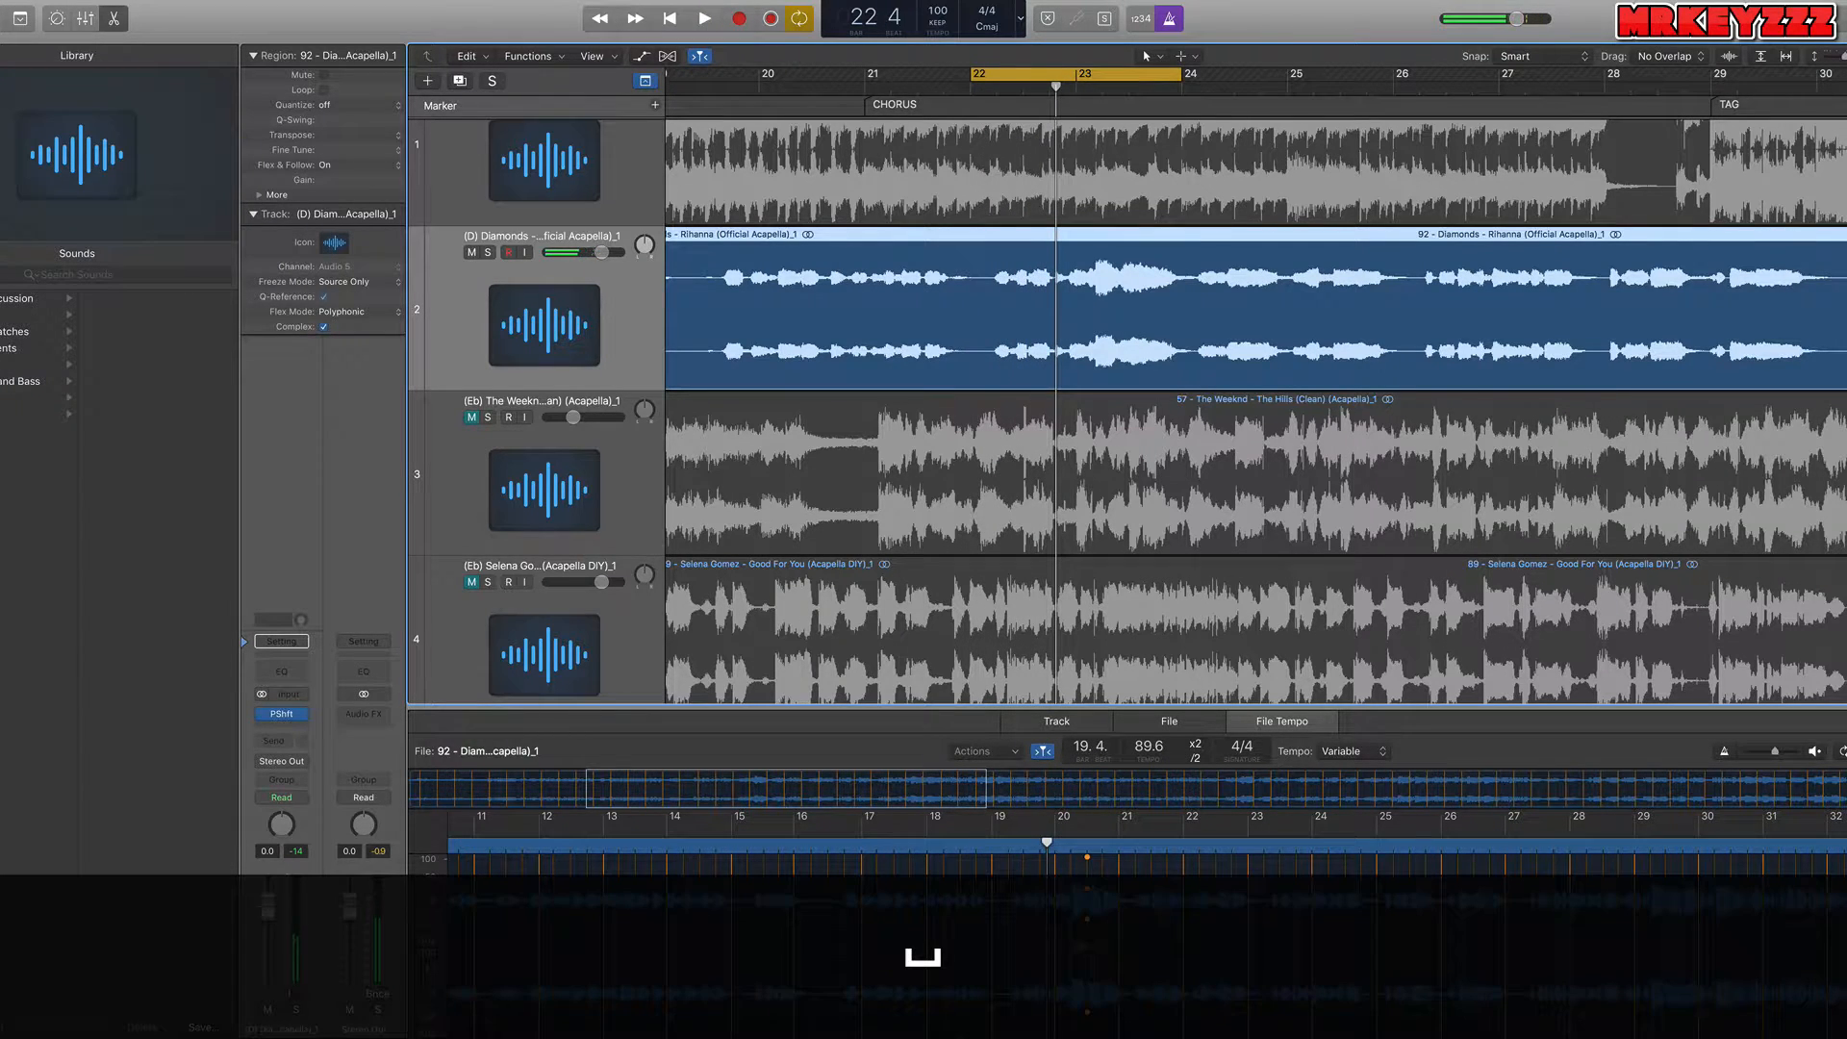
# Examine the beat grid around bars 20 and 21 of the Diamonds file up close while playing the cycled passage.
pyautogui.scroll(3, 1081, 945)
pyautogui.hscroll(4, 1078, 943)
pyautogui.hscroll(-4, 1078, 943)
pyautogui.hscroll(-4, 1079, 944)
pyautogui.scroll(3, 1079, 943)
pyautogui.hscroll(-4, 1078, 944)
pyautogui.scroll(3, 1078, 944)
pyautogui.hscroll(2, 1078, 944)
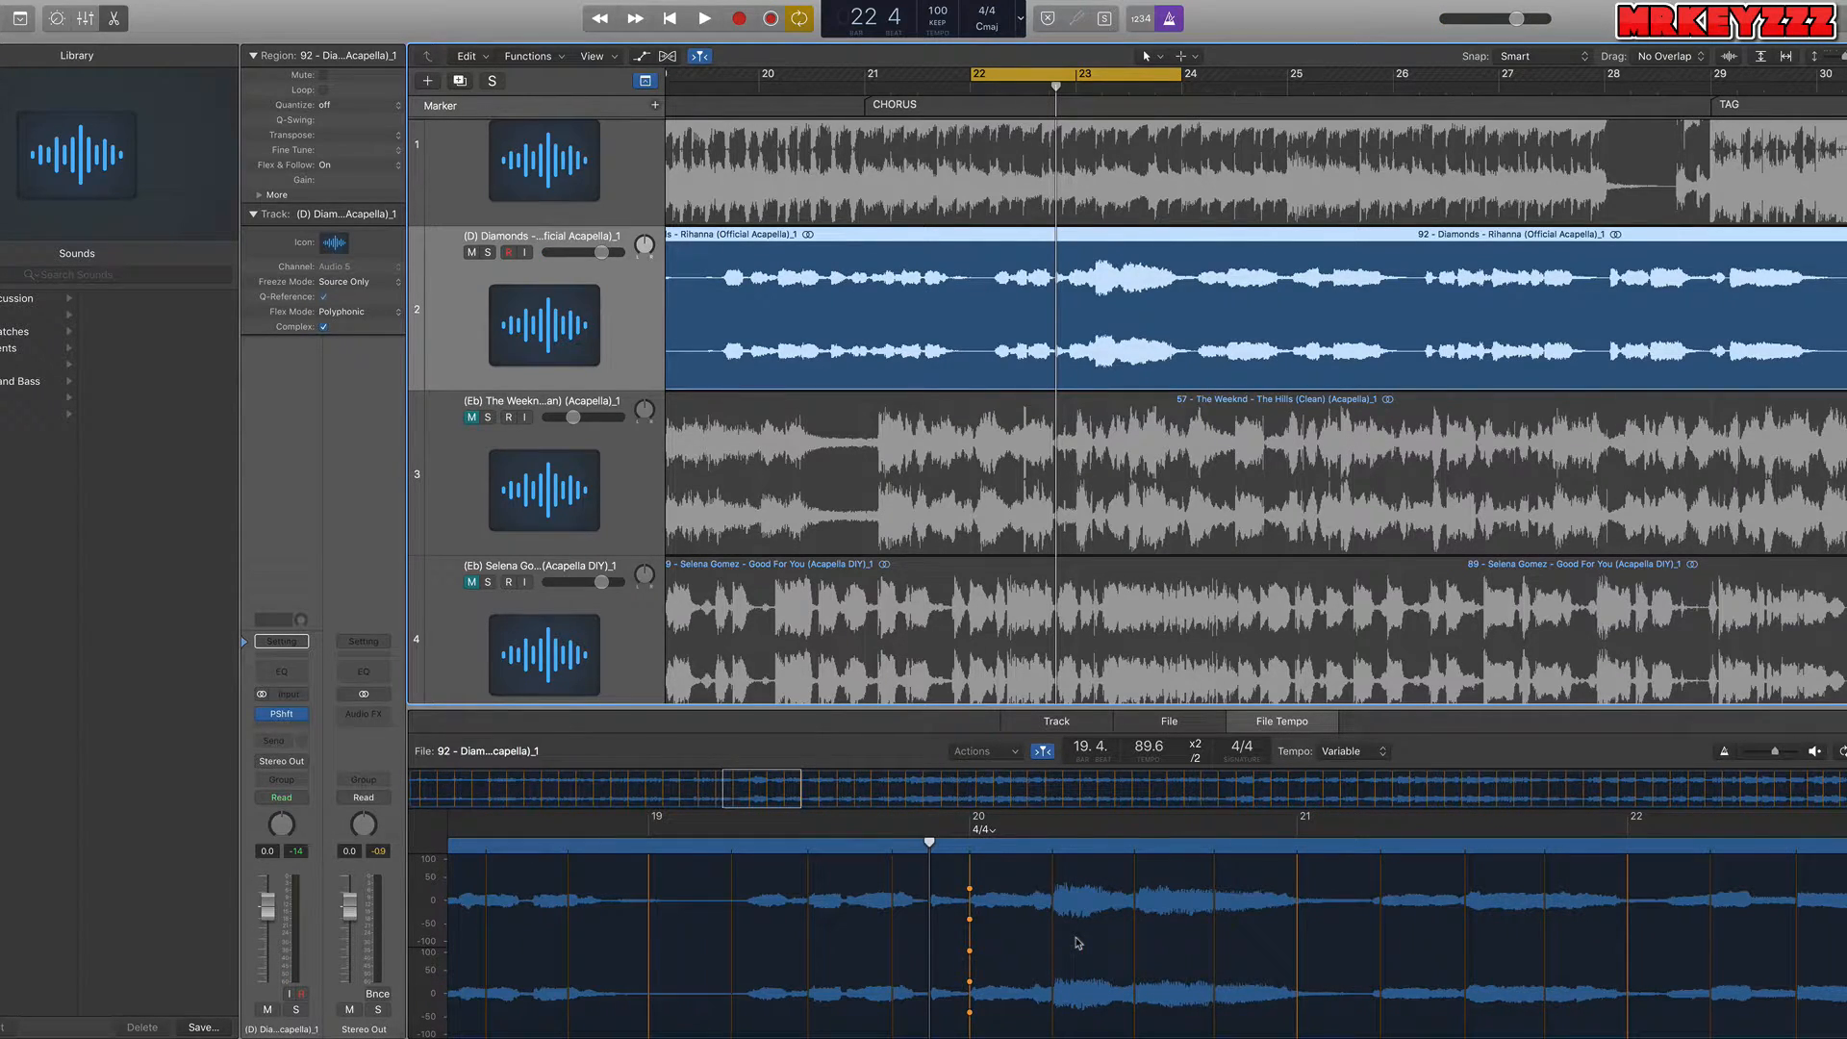
pyautogui.press('space')
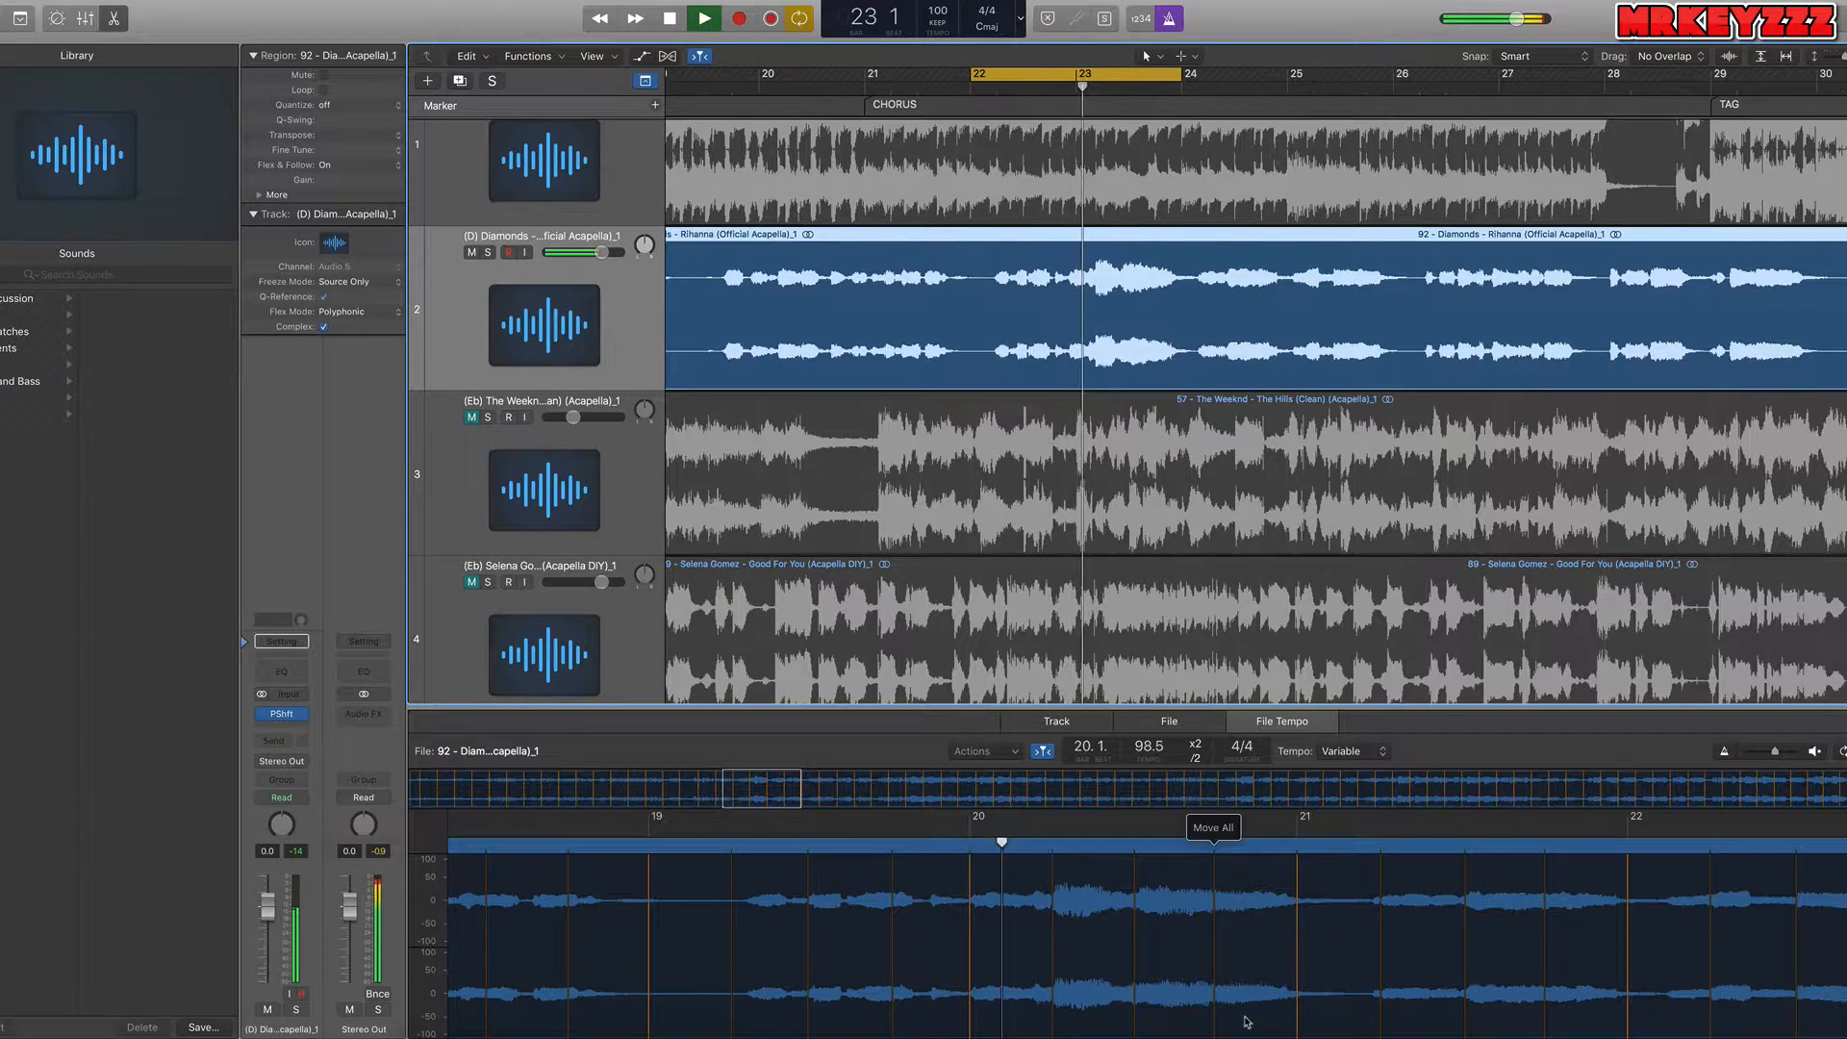
pyautogui.press('space')
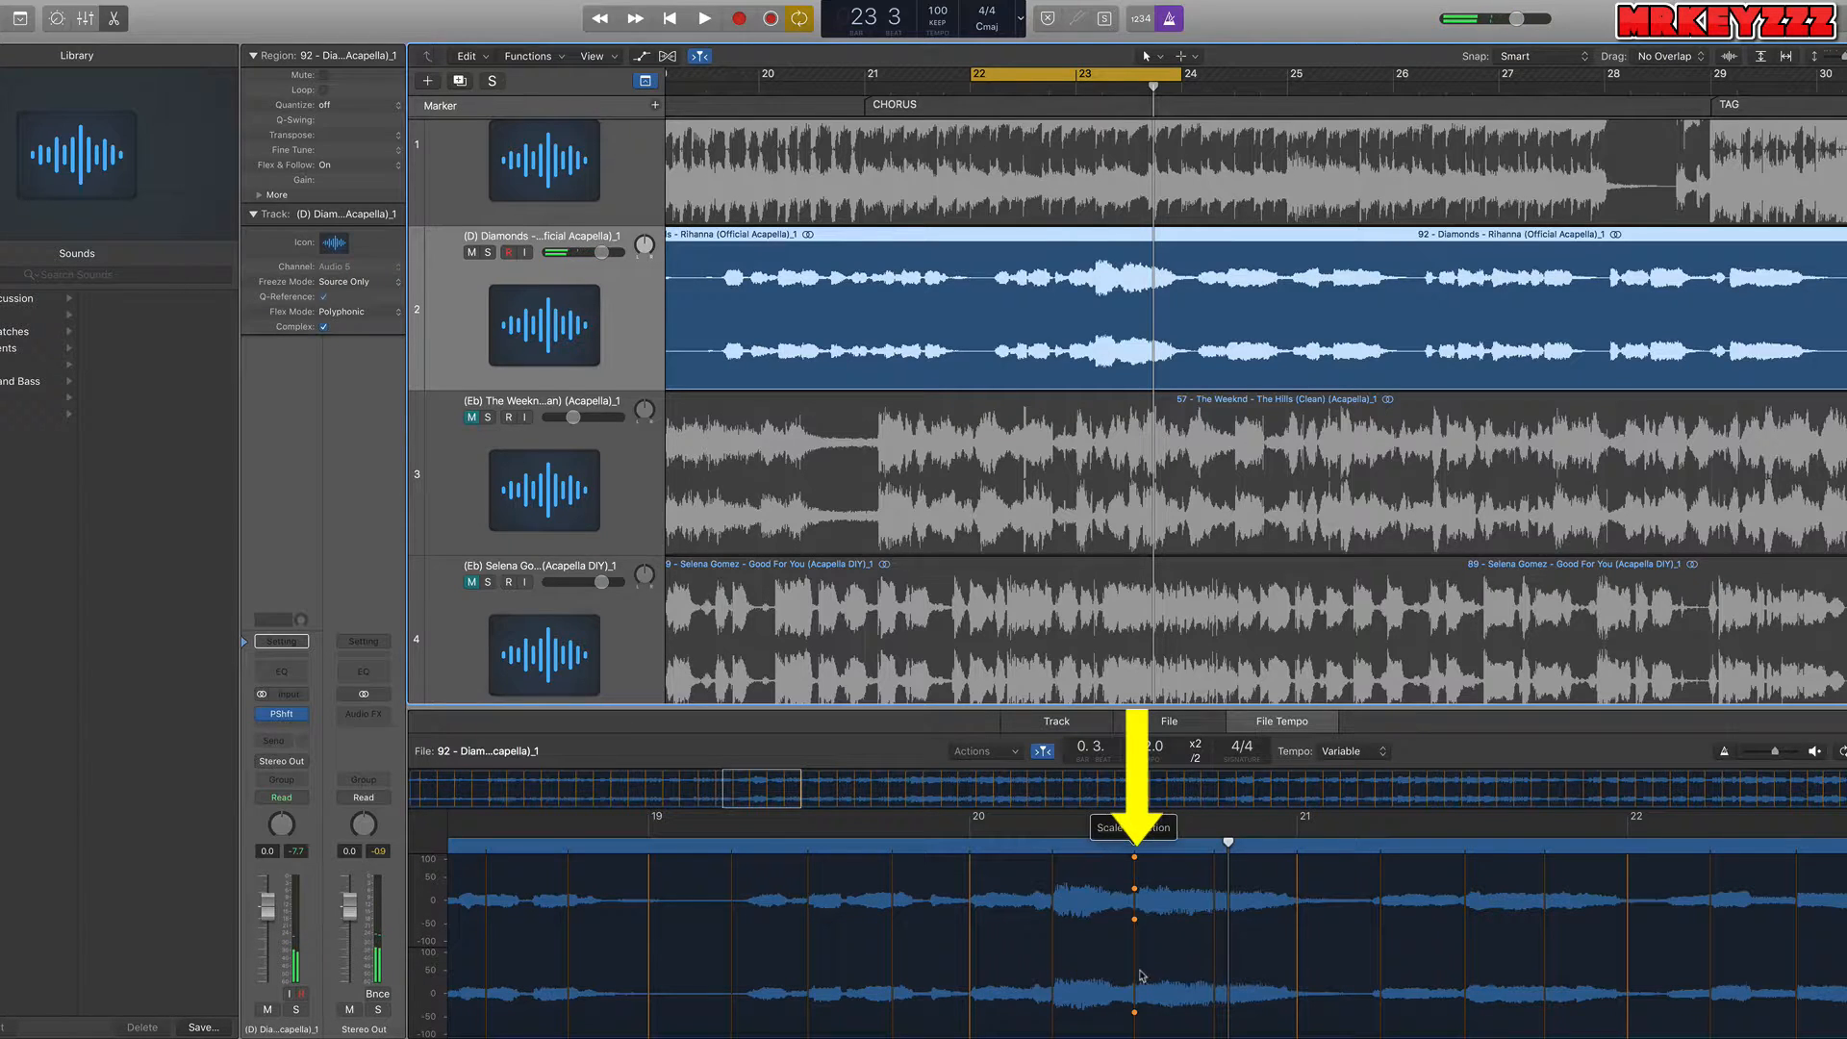
pyautogui.moveTo(970, 1010); pyautogui.dragTo(1140, 1004)
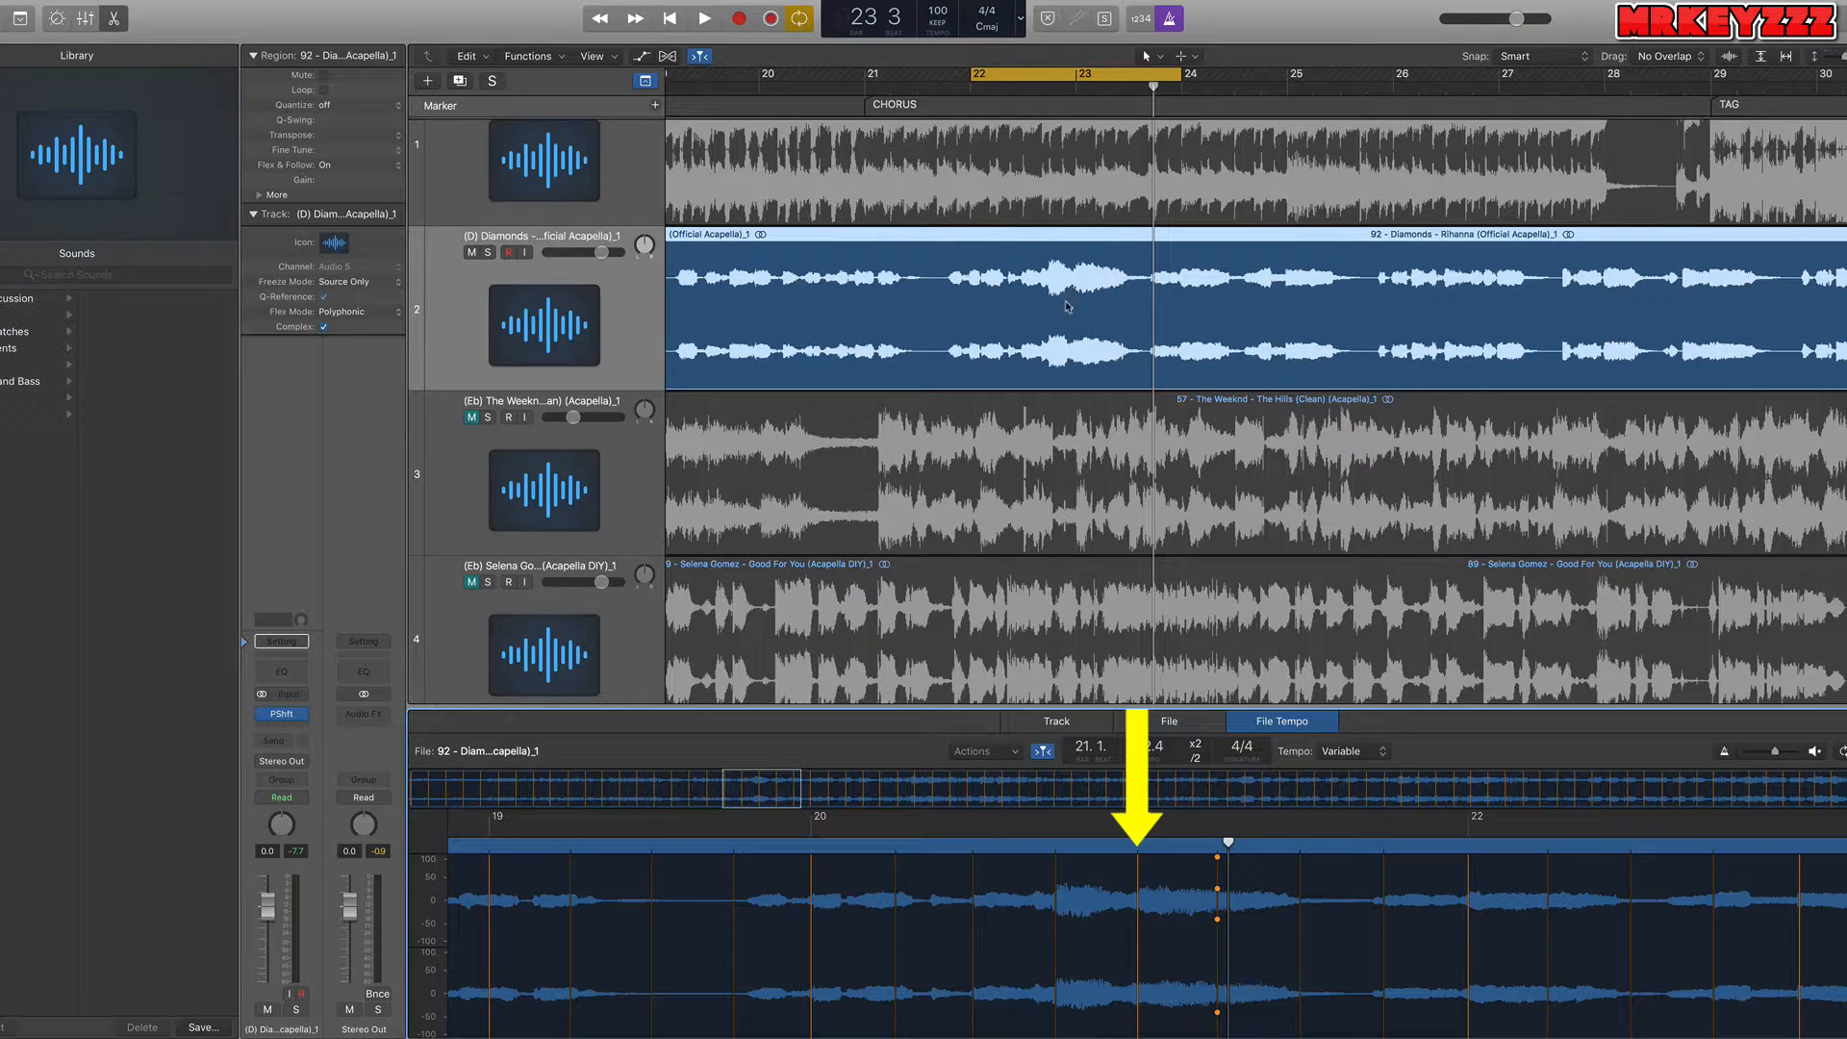
pyautogui.press('super')
pyautogui.press('super+z')
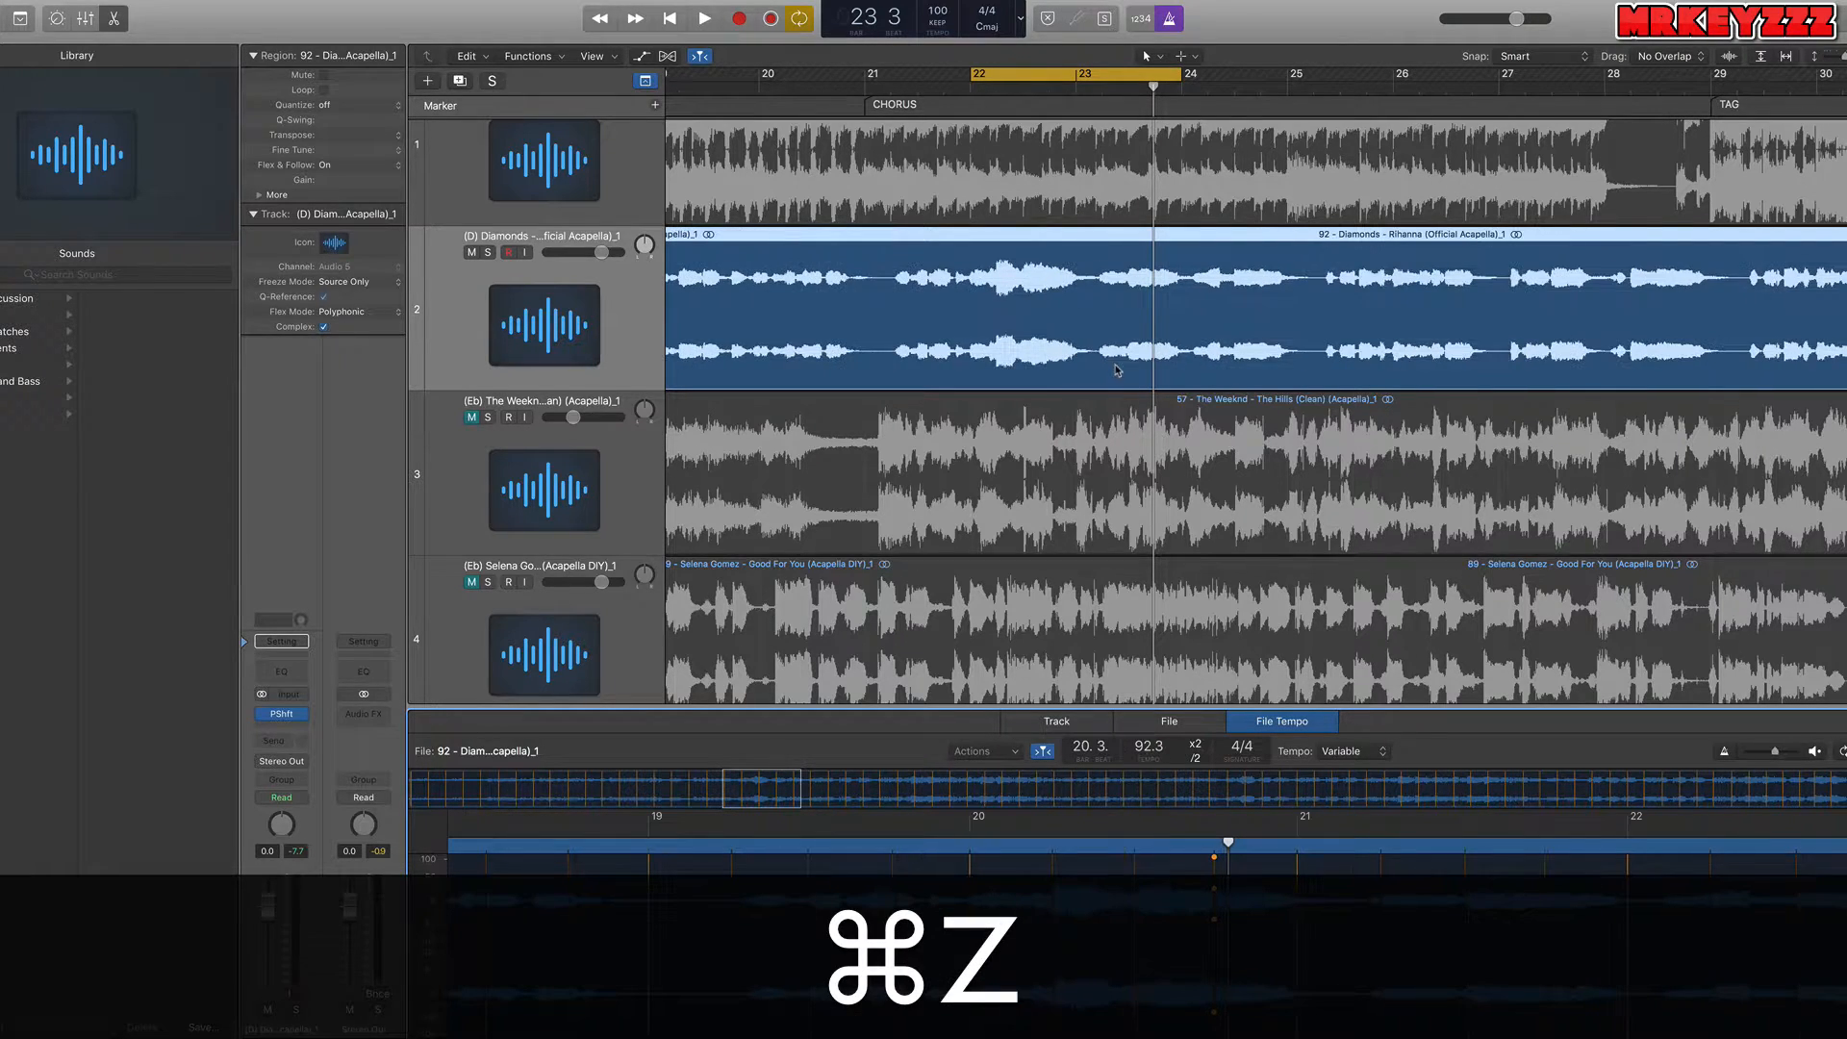
# Shift the whole Diamonds tempo grid so bar 21 falls within the loud chorus note, and check it at bar 23 with cycling off.
pyautogui.moveTo(970, 989)
pyautogui.mouseDown()
pyautogui.moveTo(1138, 989)
pyautogui.moveTo(1057, 994)
pyautogui.mouseUp()
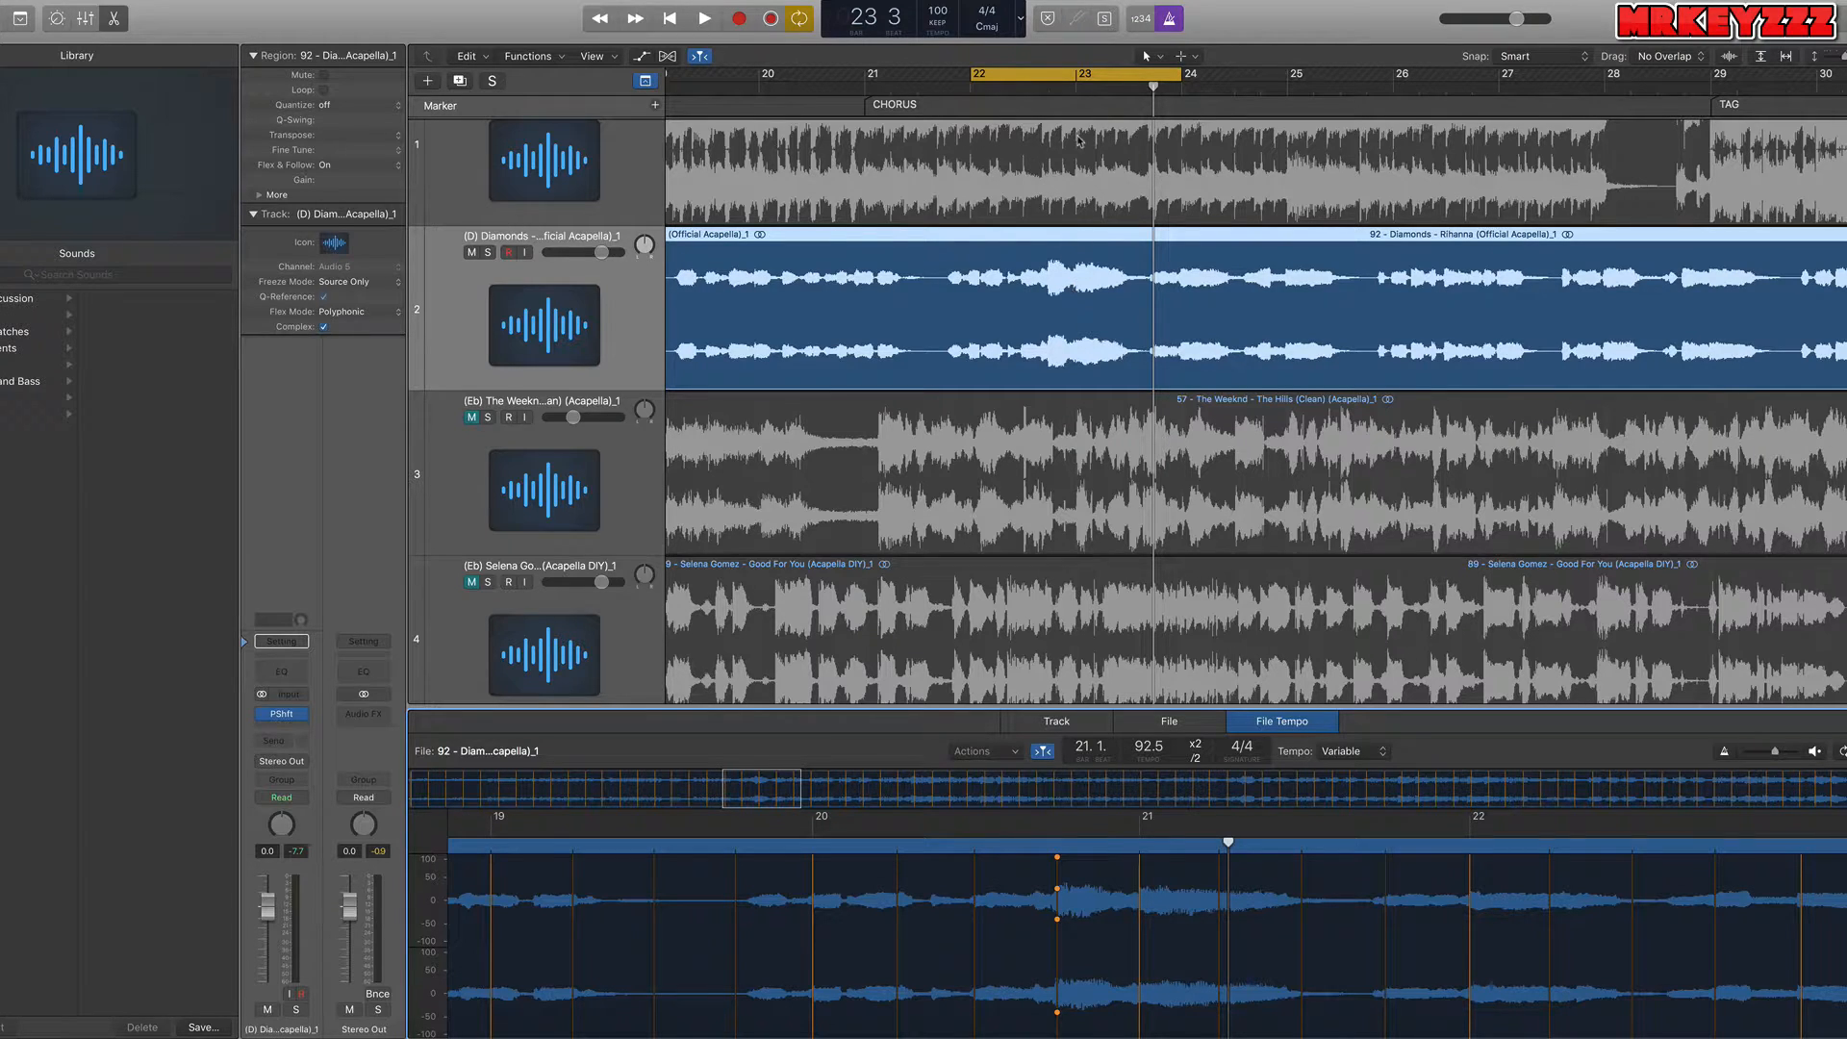
pyautogui.press('space')
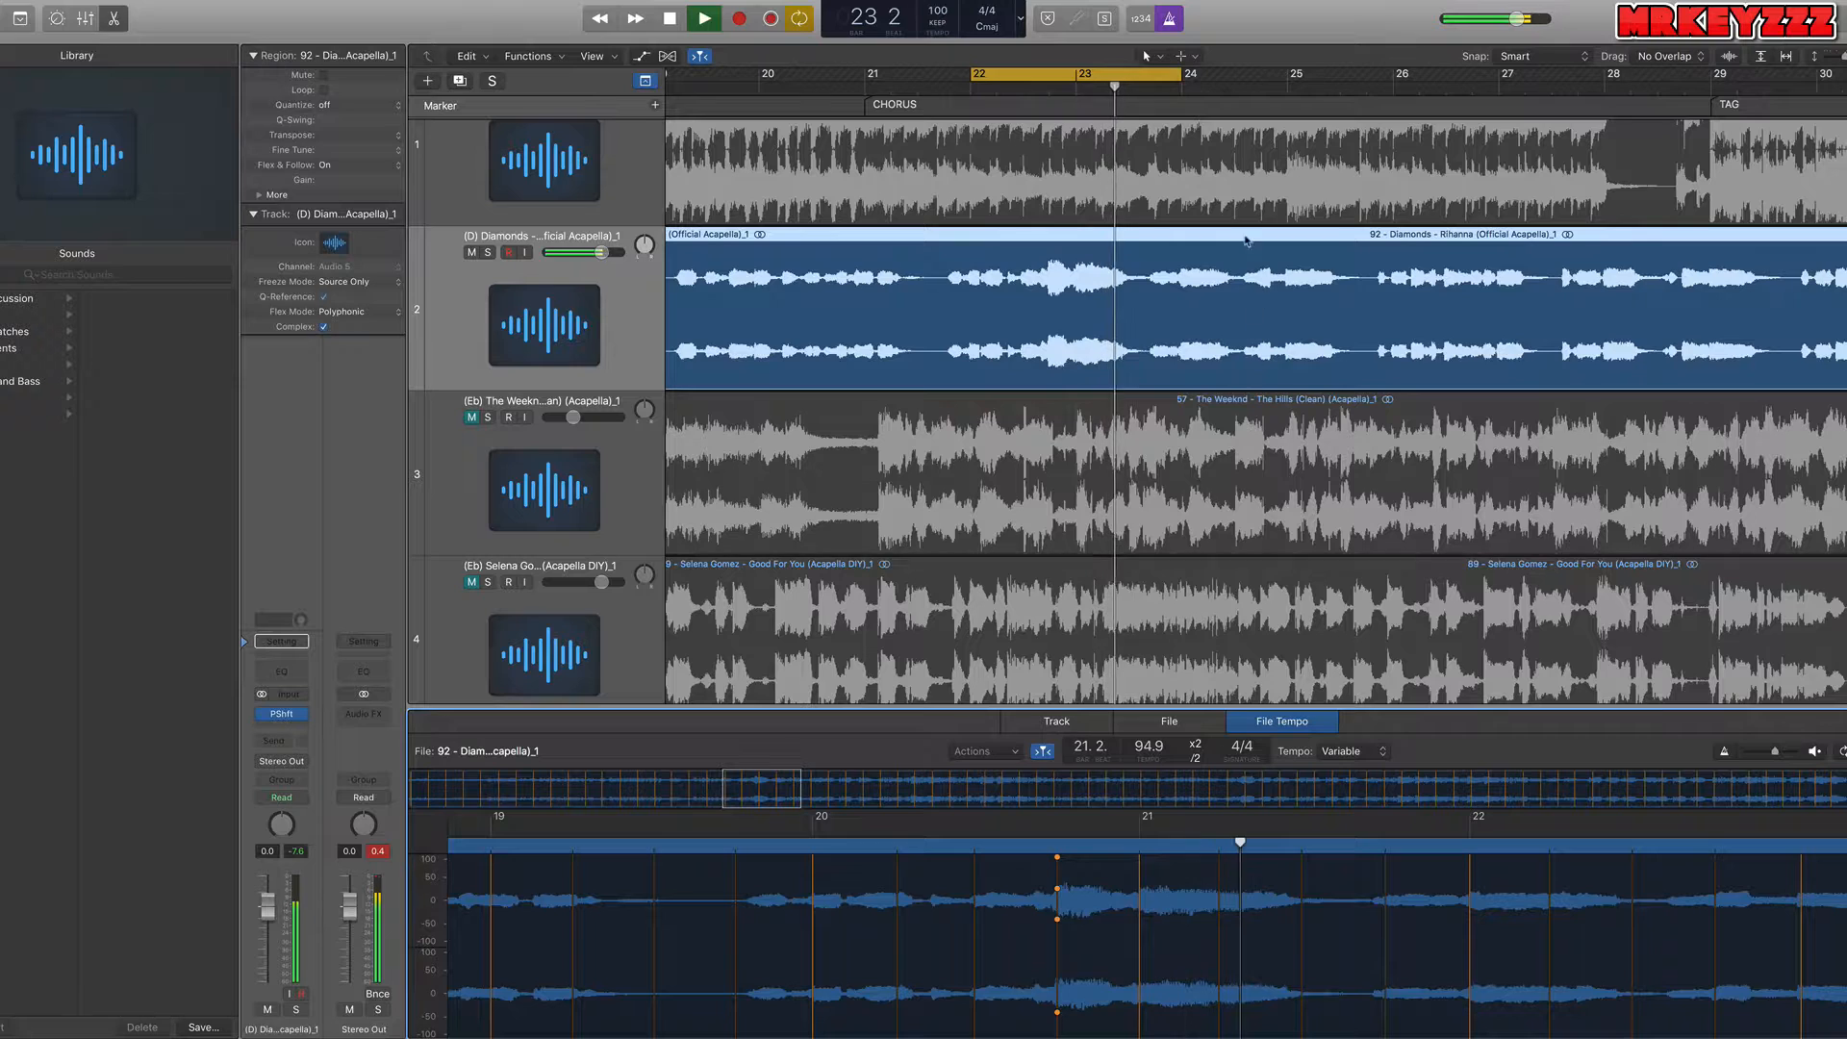
pyautogui.press('space')
pyautogui.click(1084, 76)
pyautogui.click(1077, 88)
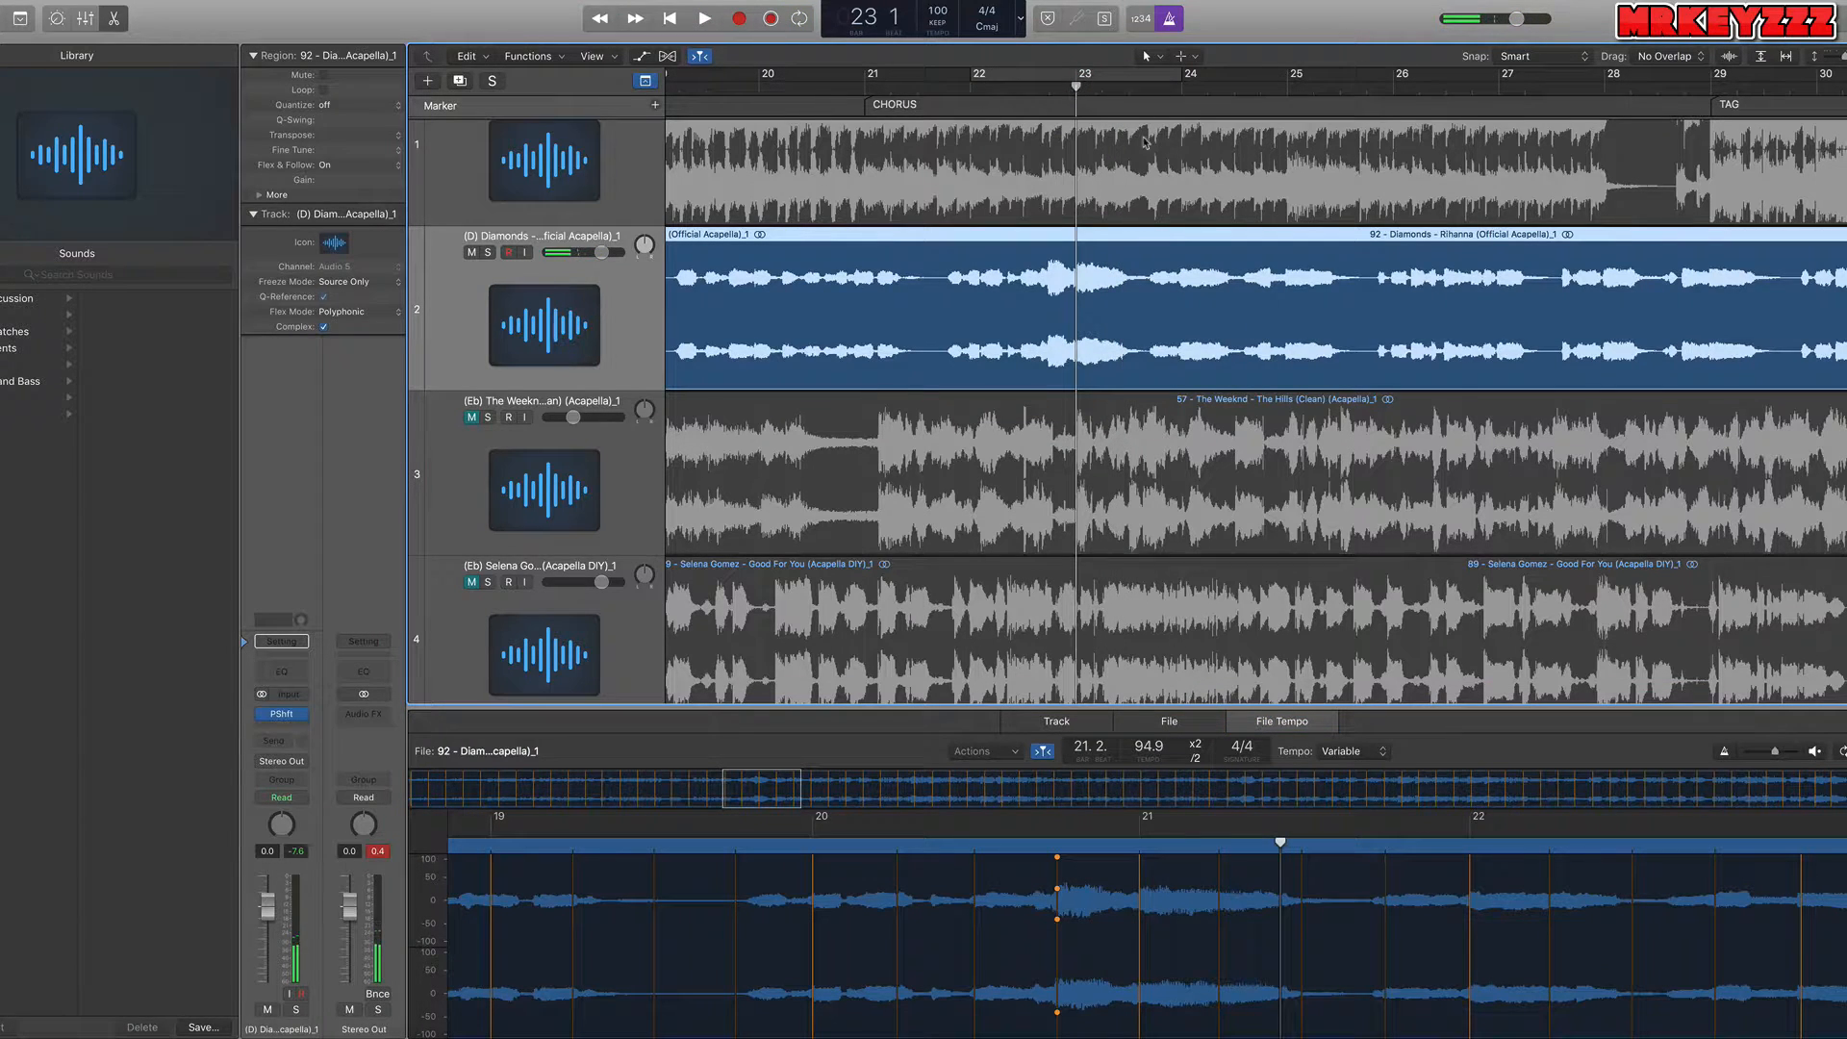
# Play the Diamonds chorus onward from bar 23 to check its timing against the metronome.
pyautogui.hscroll(3, 1215, 363)
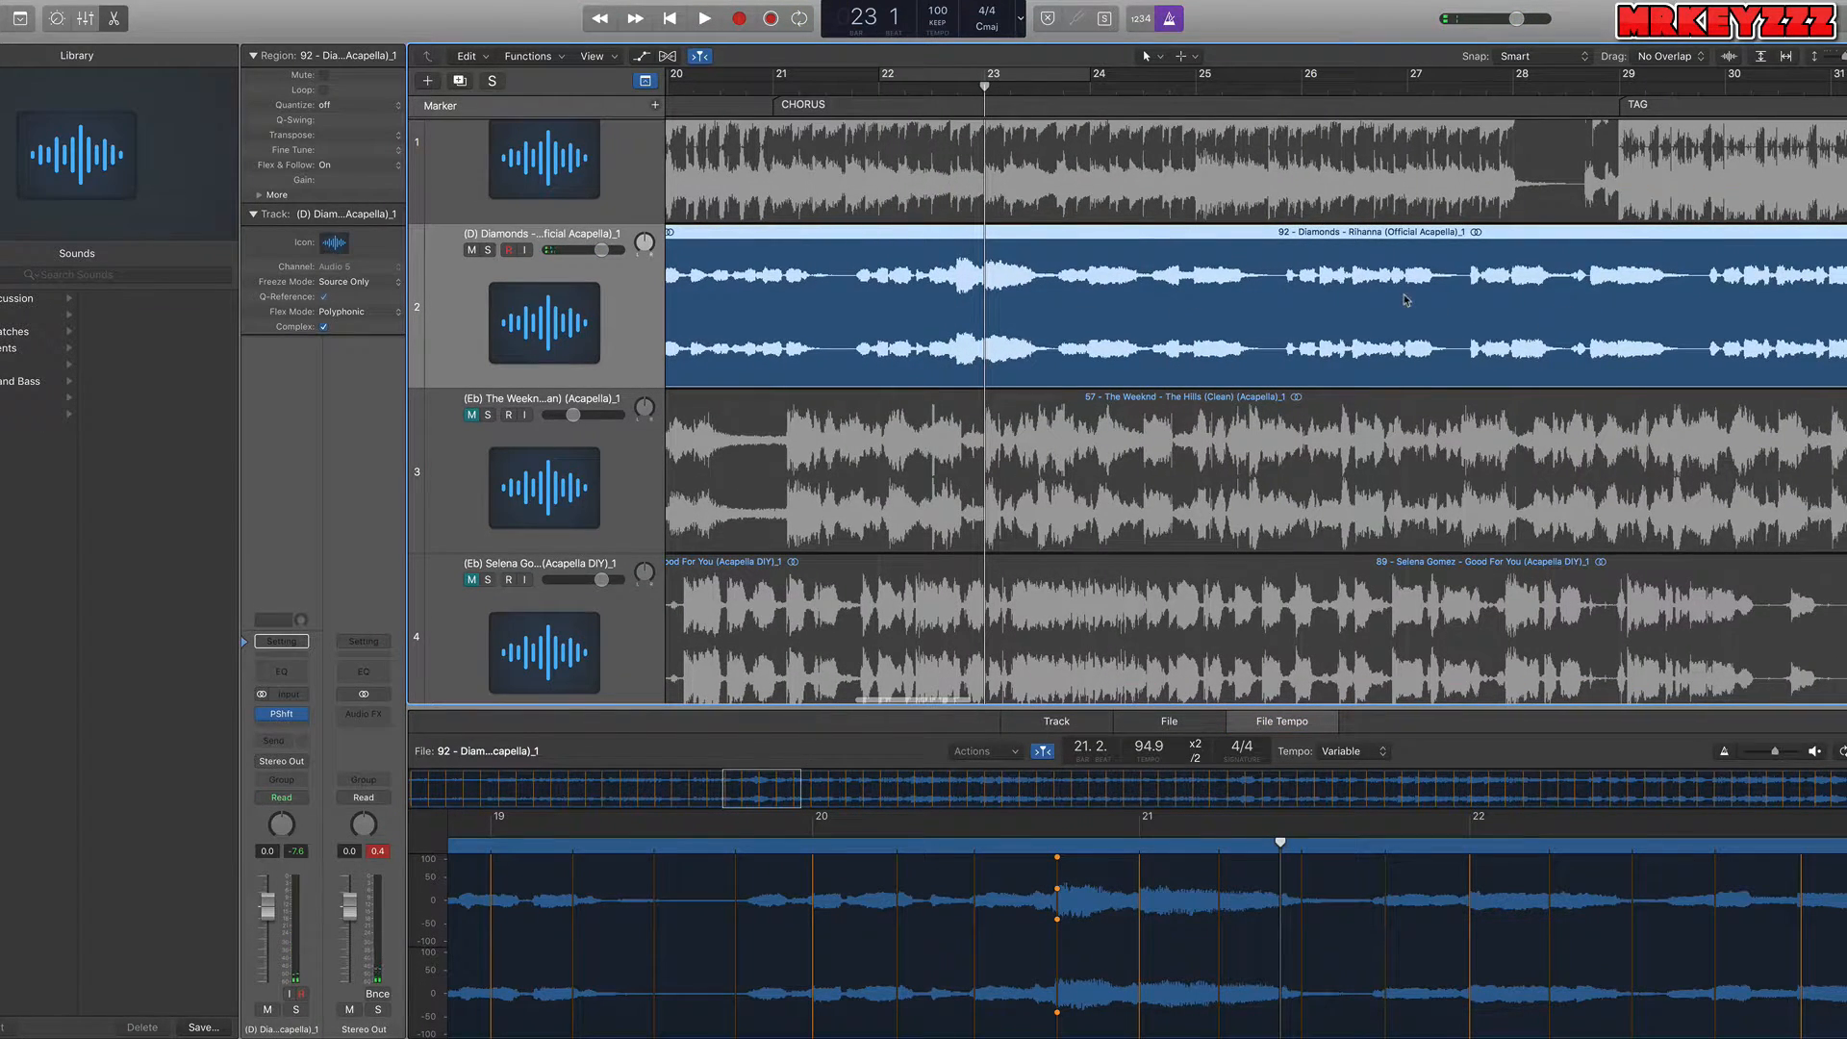
pyautogui.press('space')
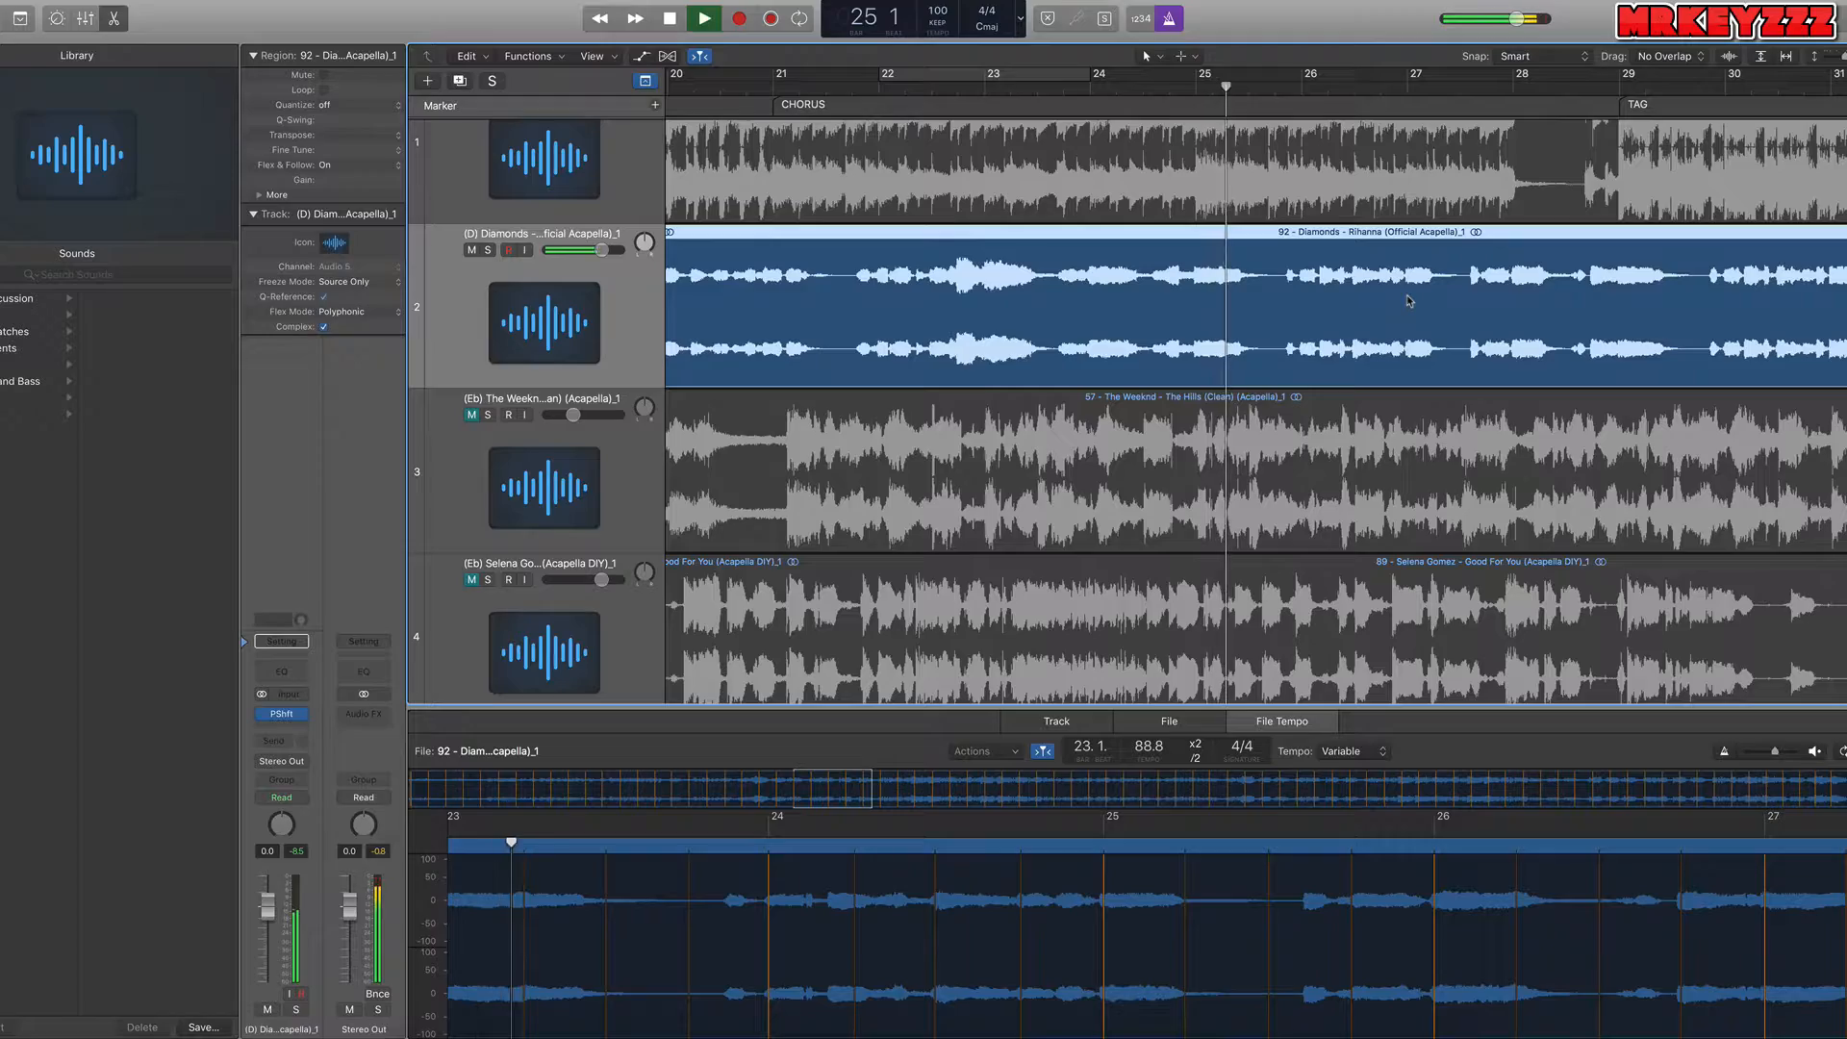
pyautogui.press('alt')
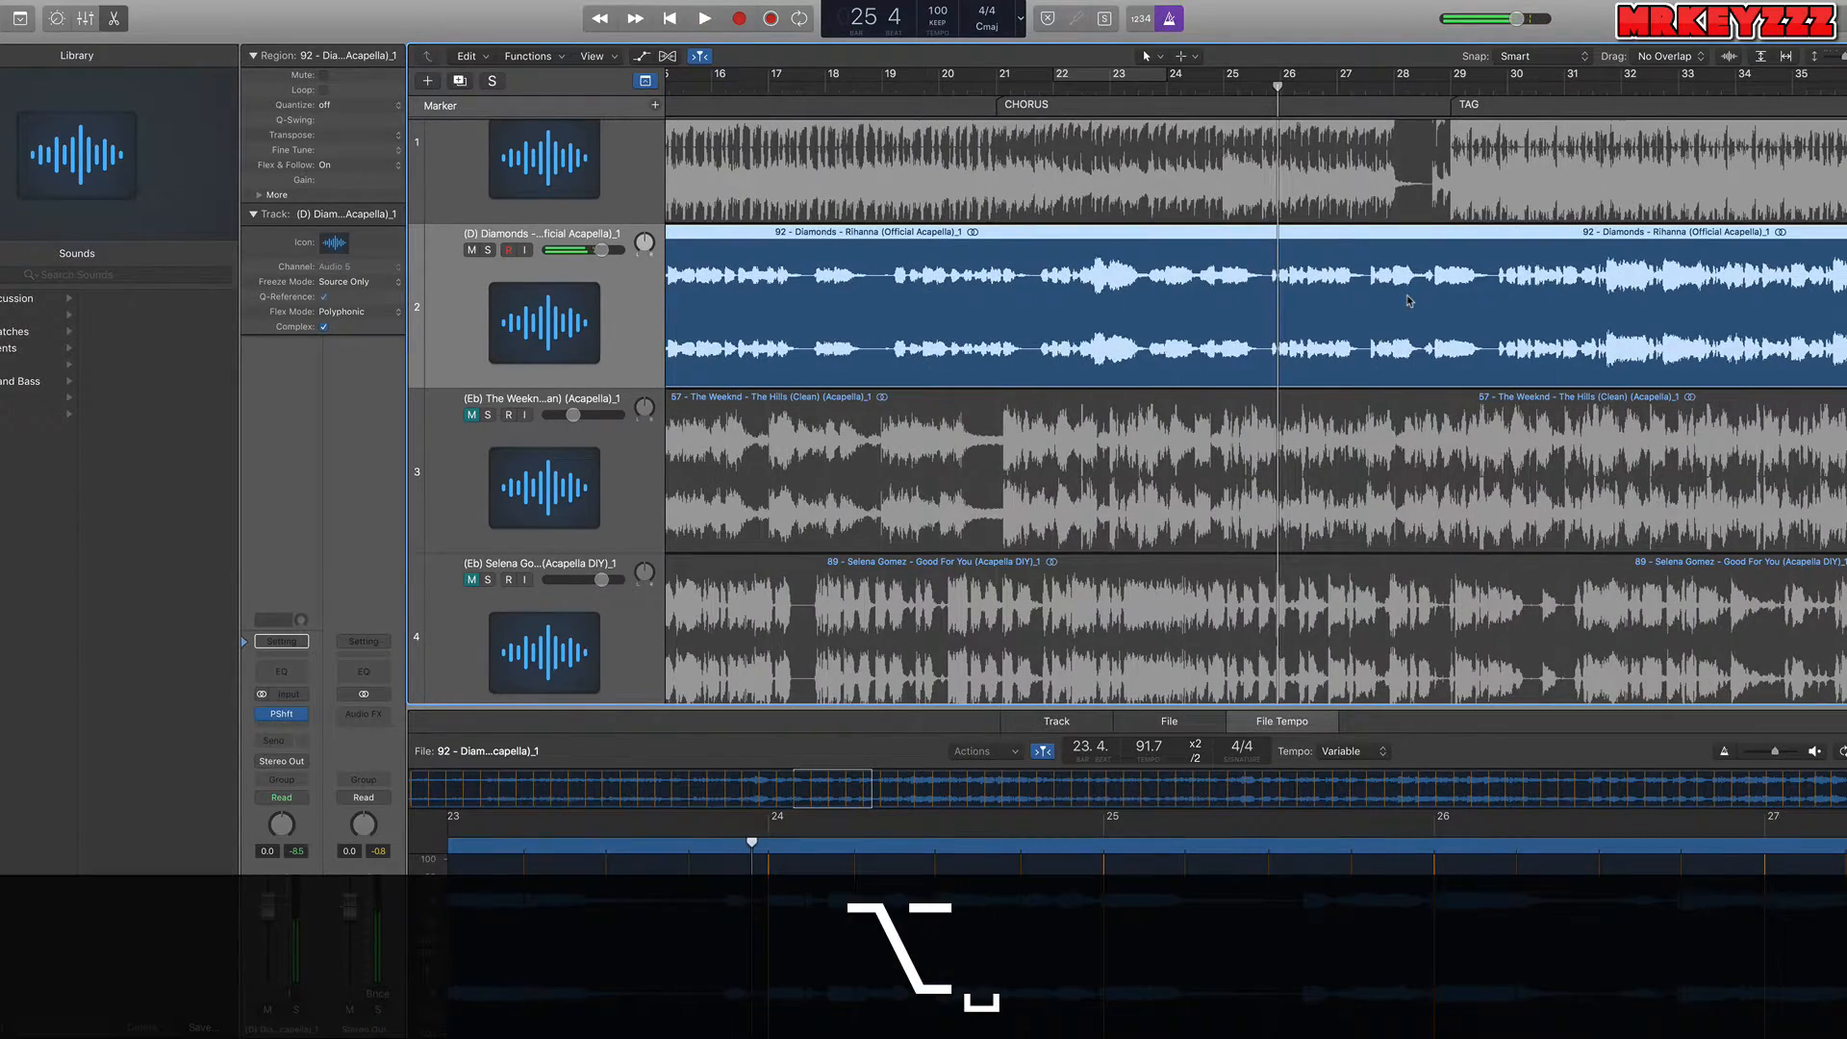
# Split the Diamonds region at bar 3 and delete the short piece before the cut.
pyautogui.press('Return')
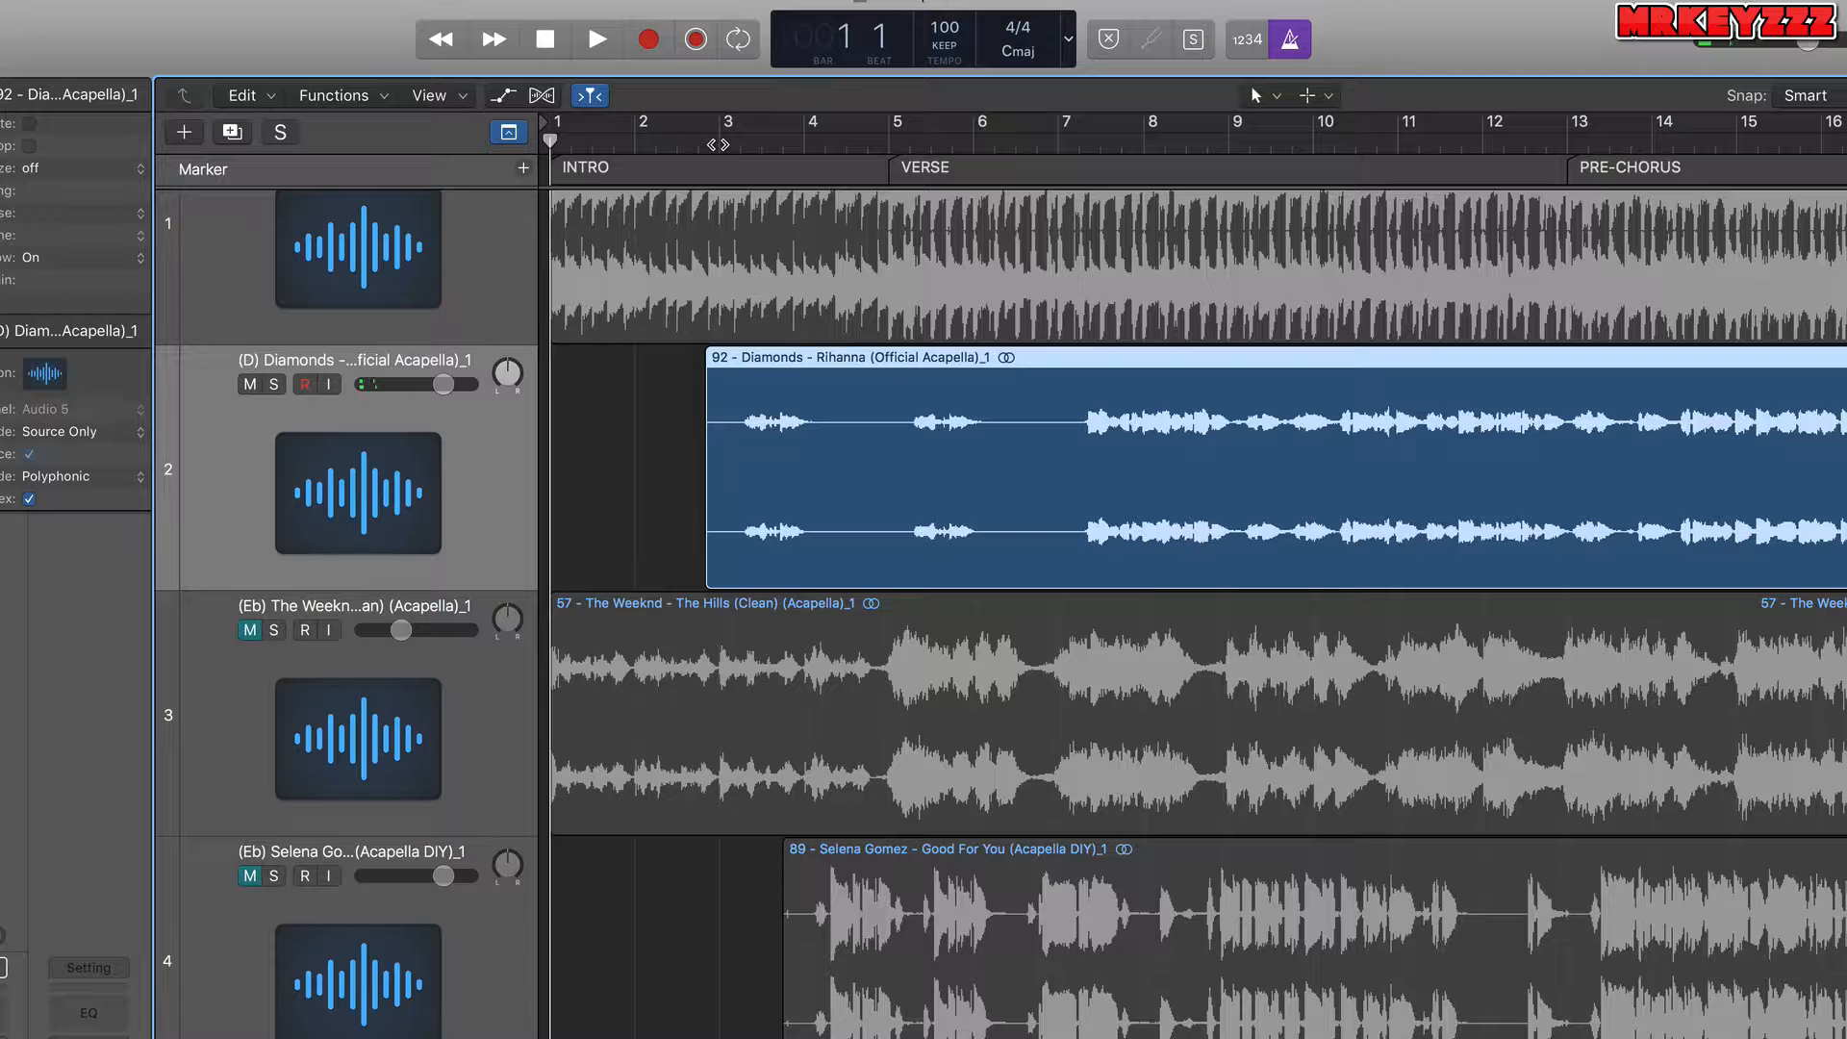
pyautogui.click(717, 144)
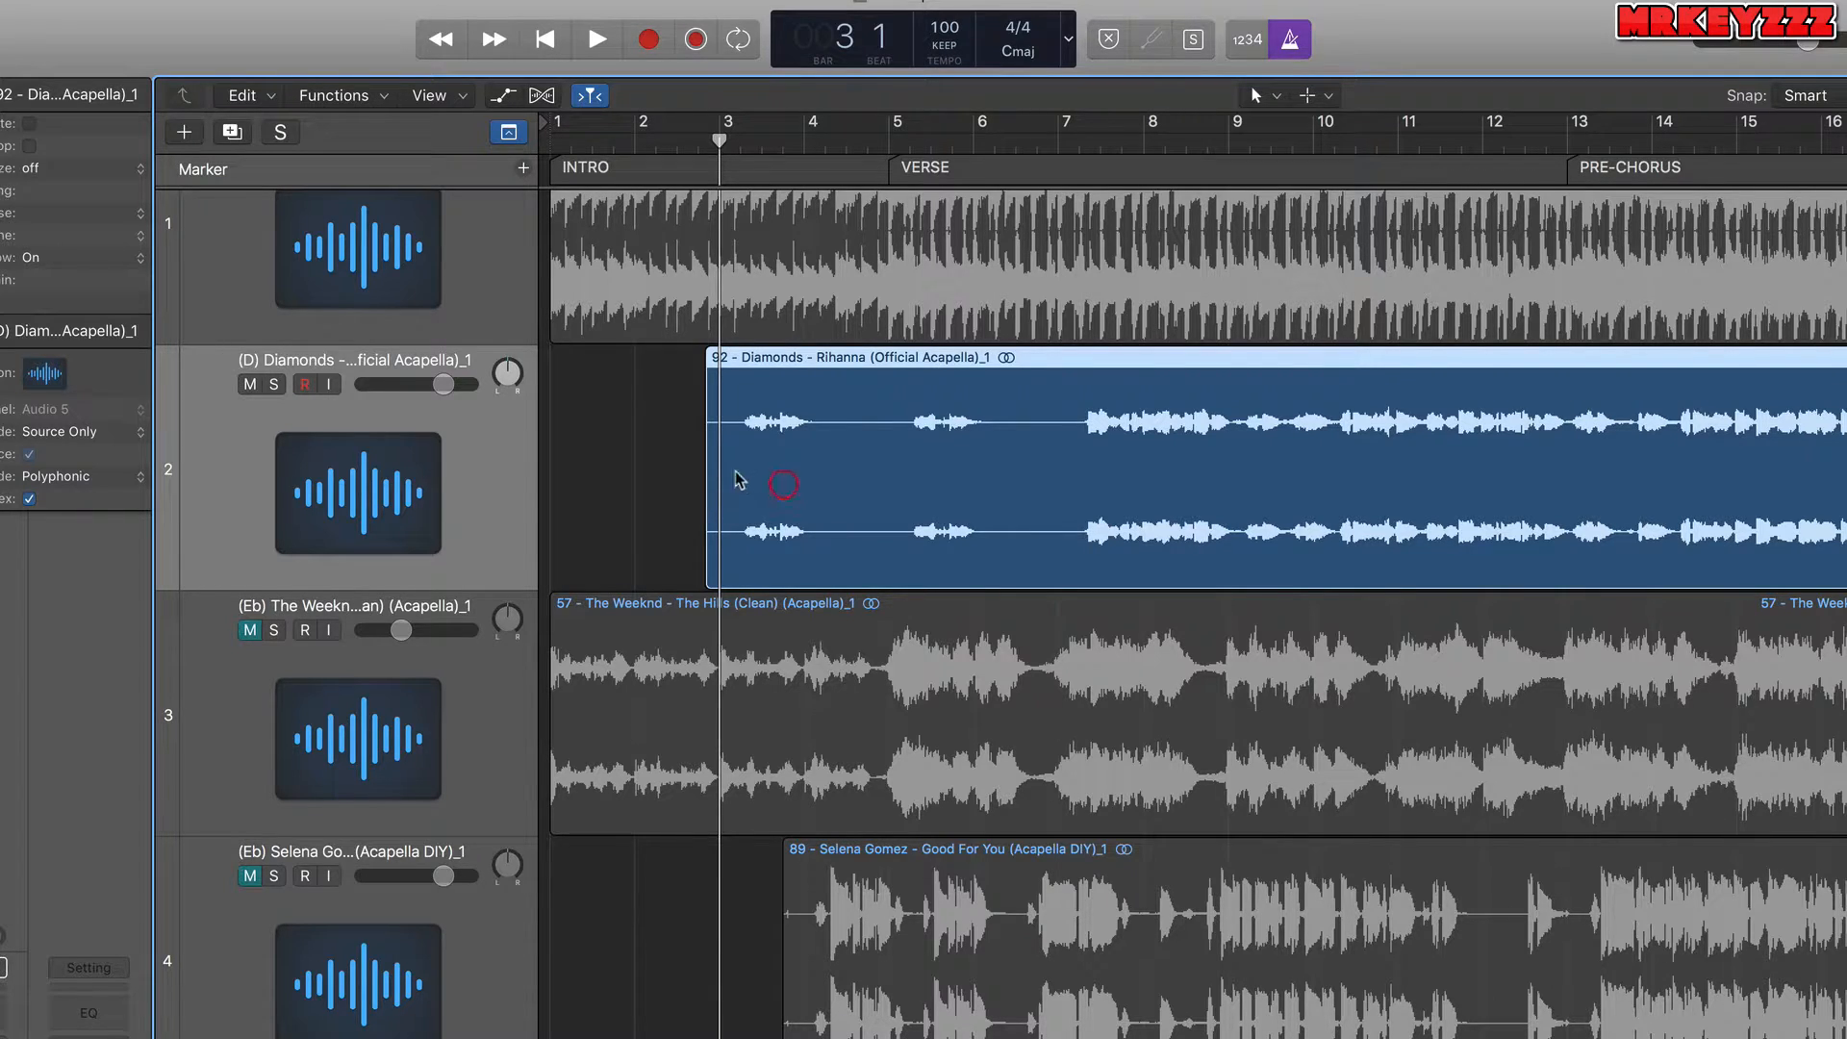
pyautogui.click(821, 510)
pyautogui.press('super+t')
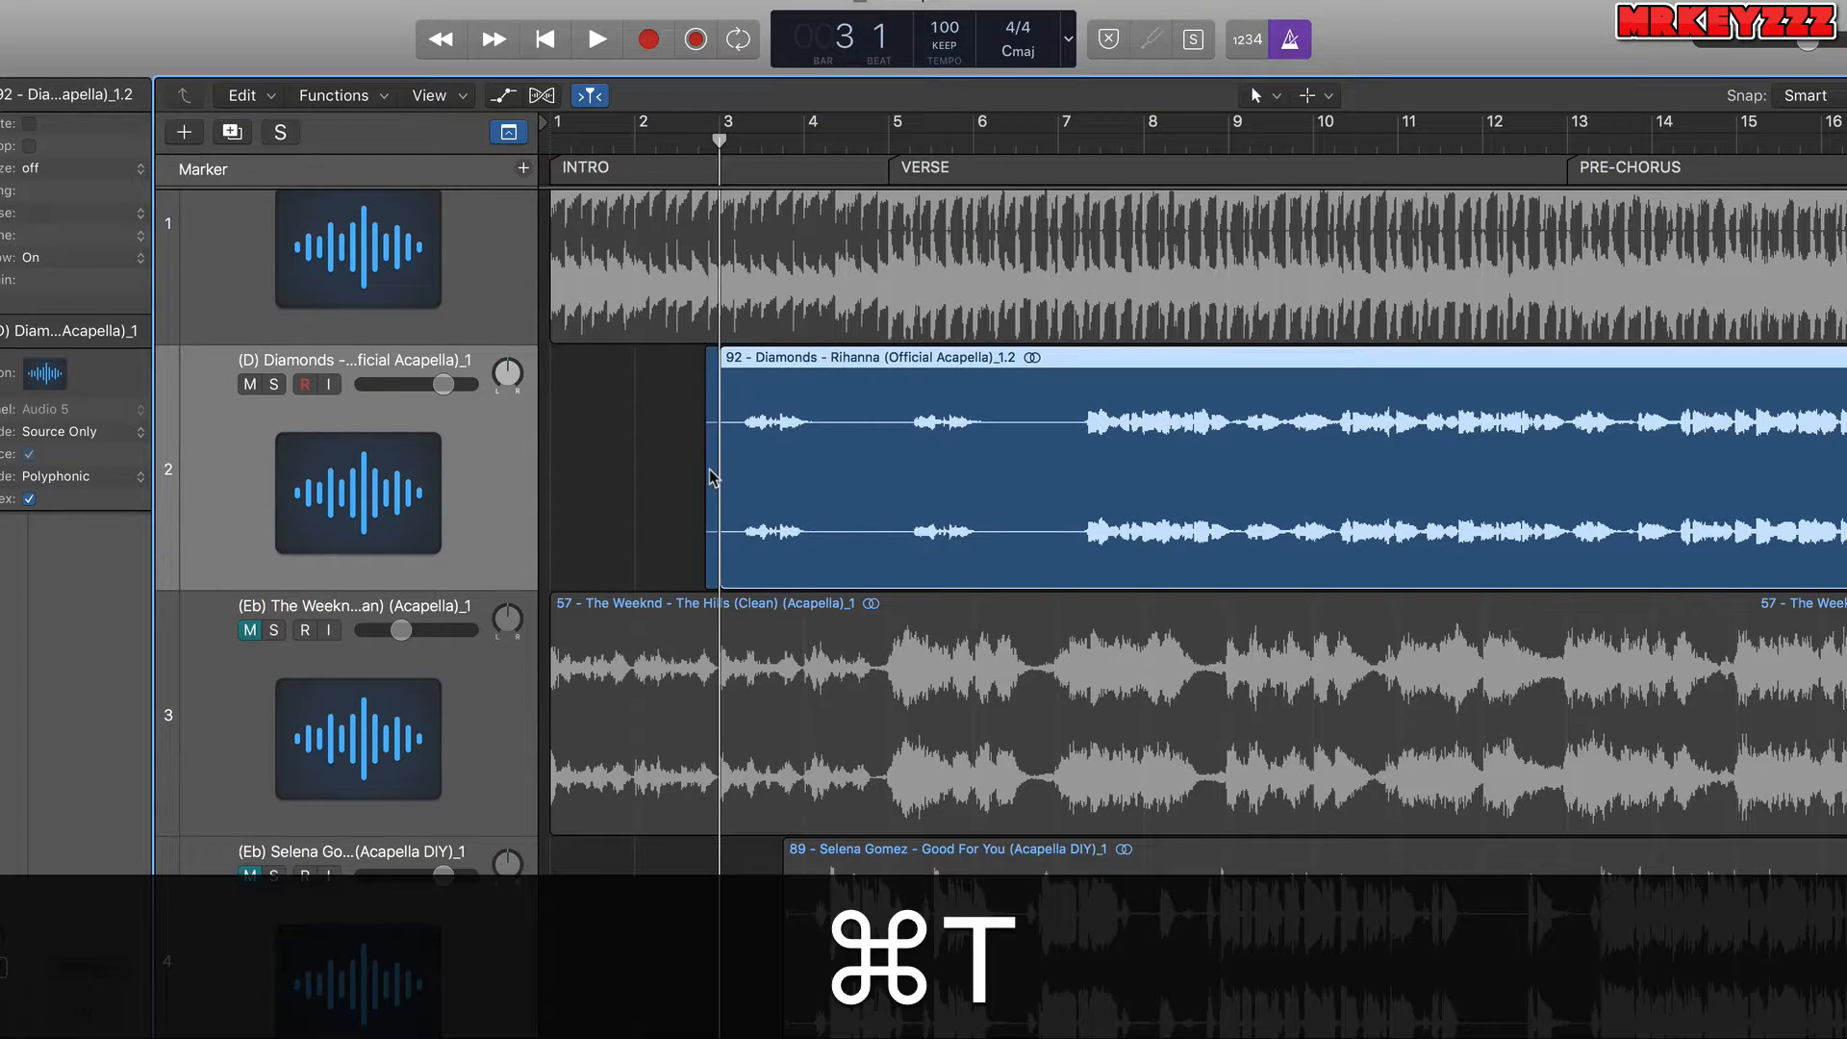
pyautogui.click(714, 471)
pyautogui.press('BackSpace')
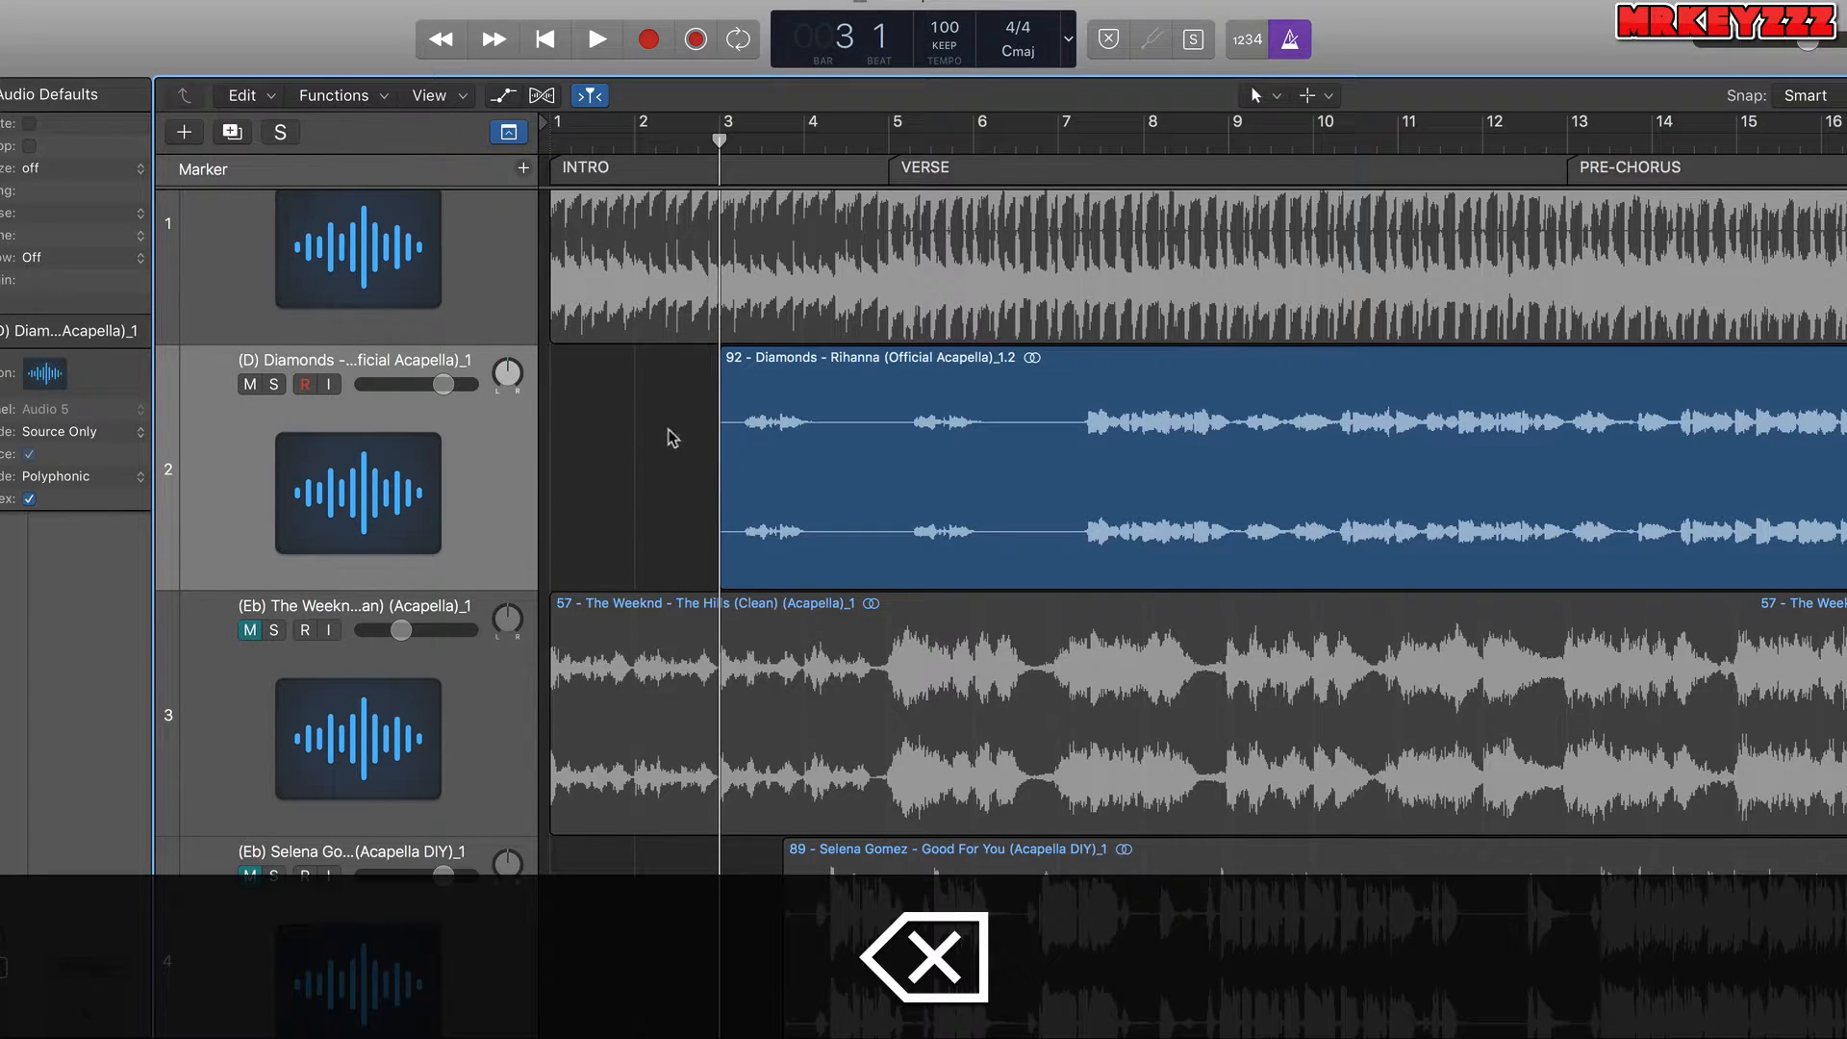
# Move the trimmed Diamonds region to the start of bar 1 and play it into the verse.
pyautogui.moveTo(668, 430); pyautogui.dragTo(793, 485)
pyautogui.press('Return')
pyautogui.press(';')
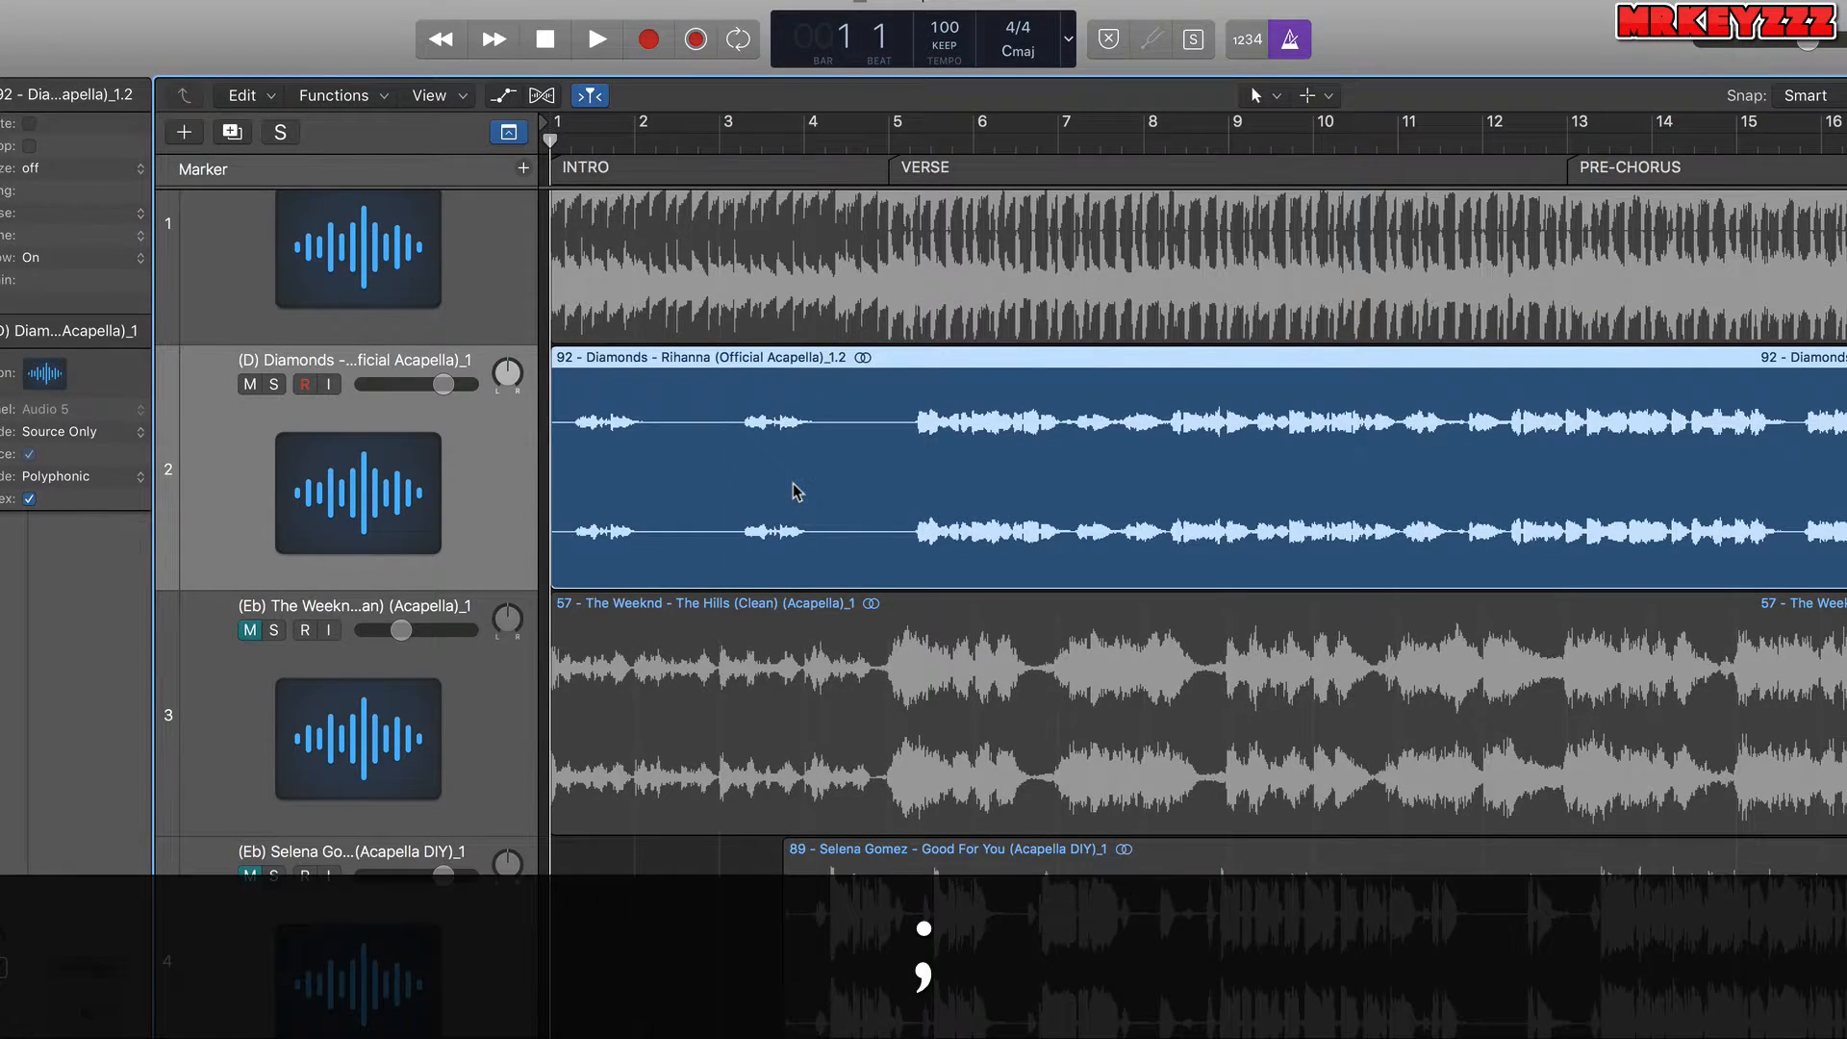
pyautogui.press('space')
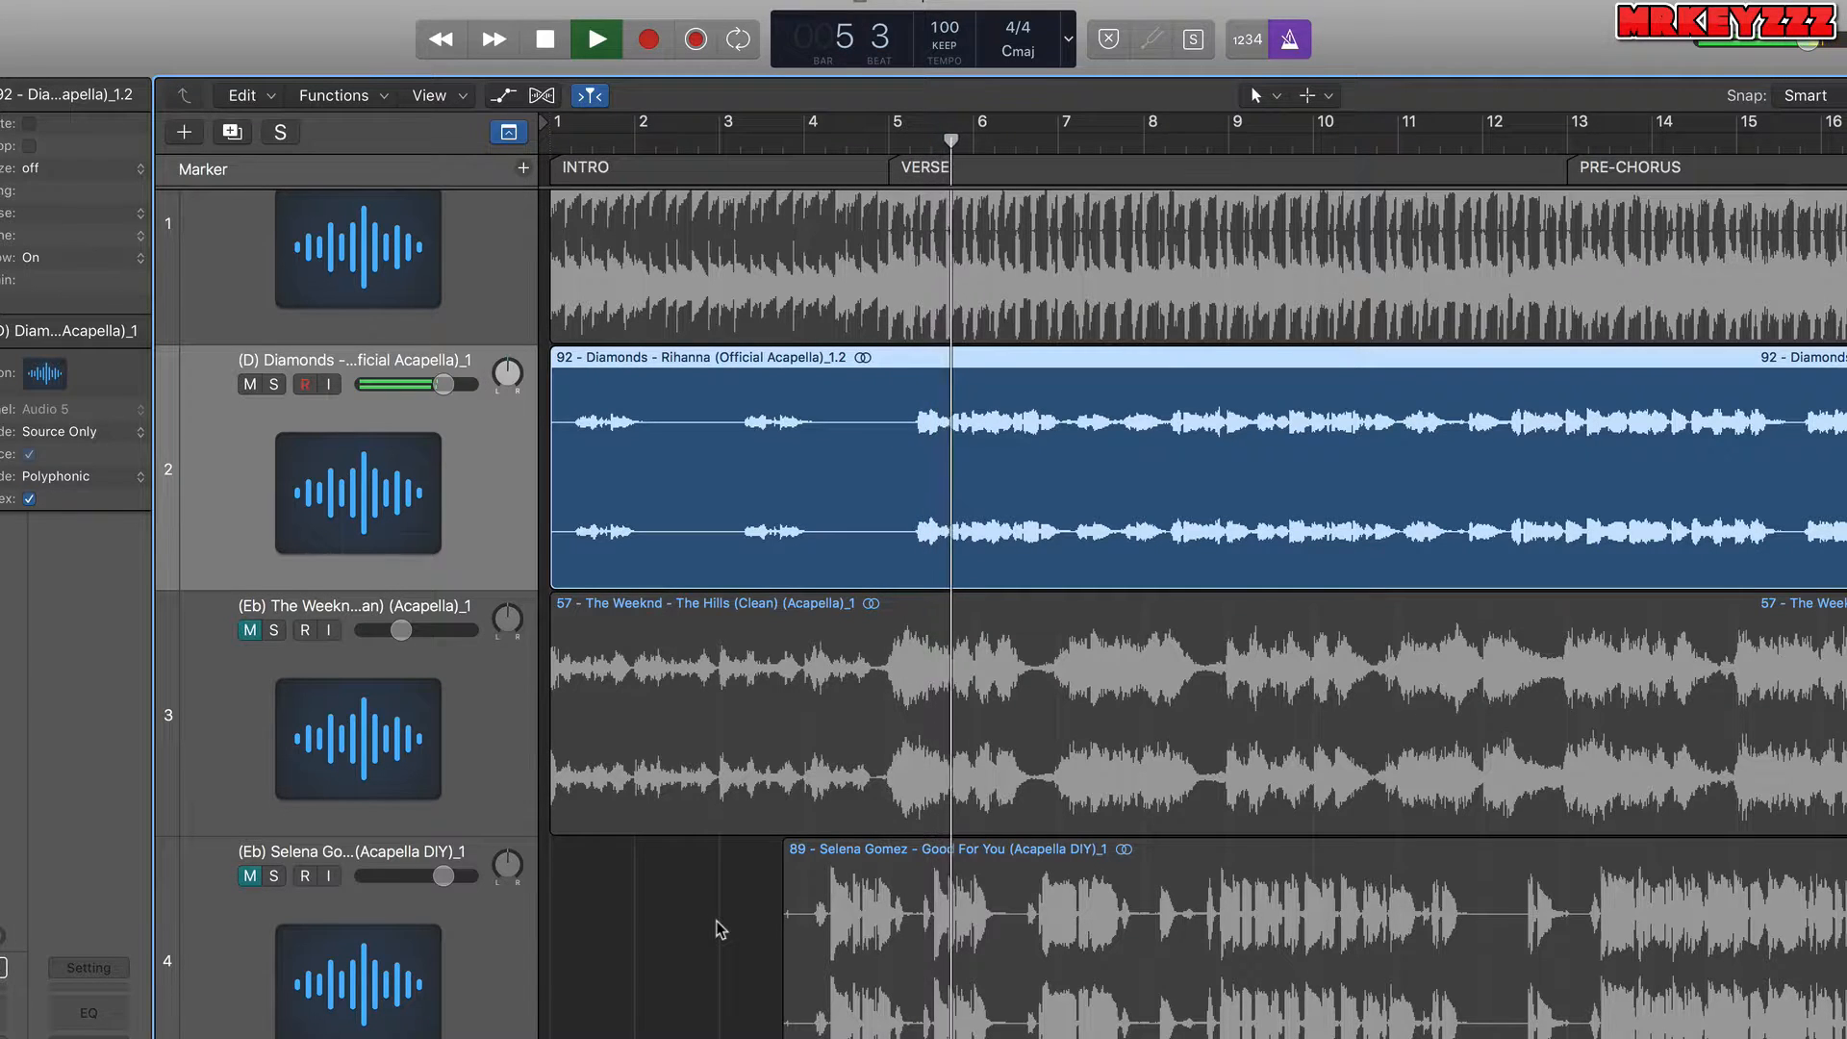
pyautogui.press('space')
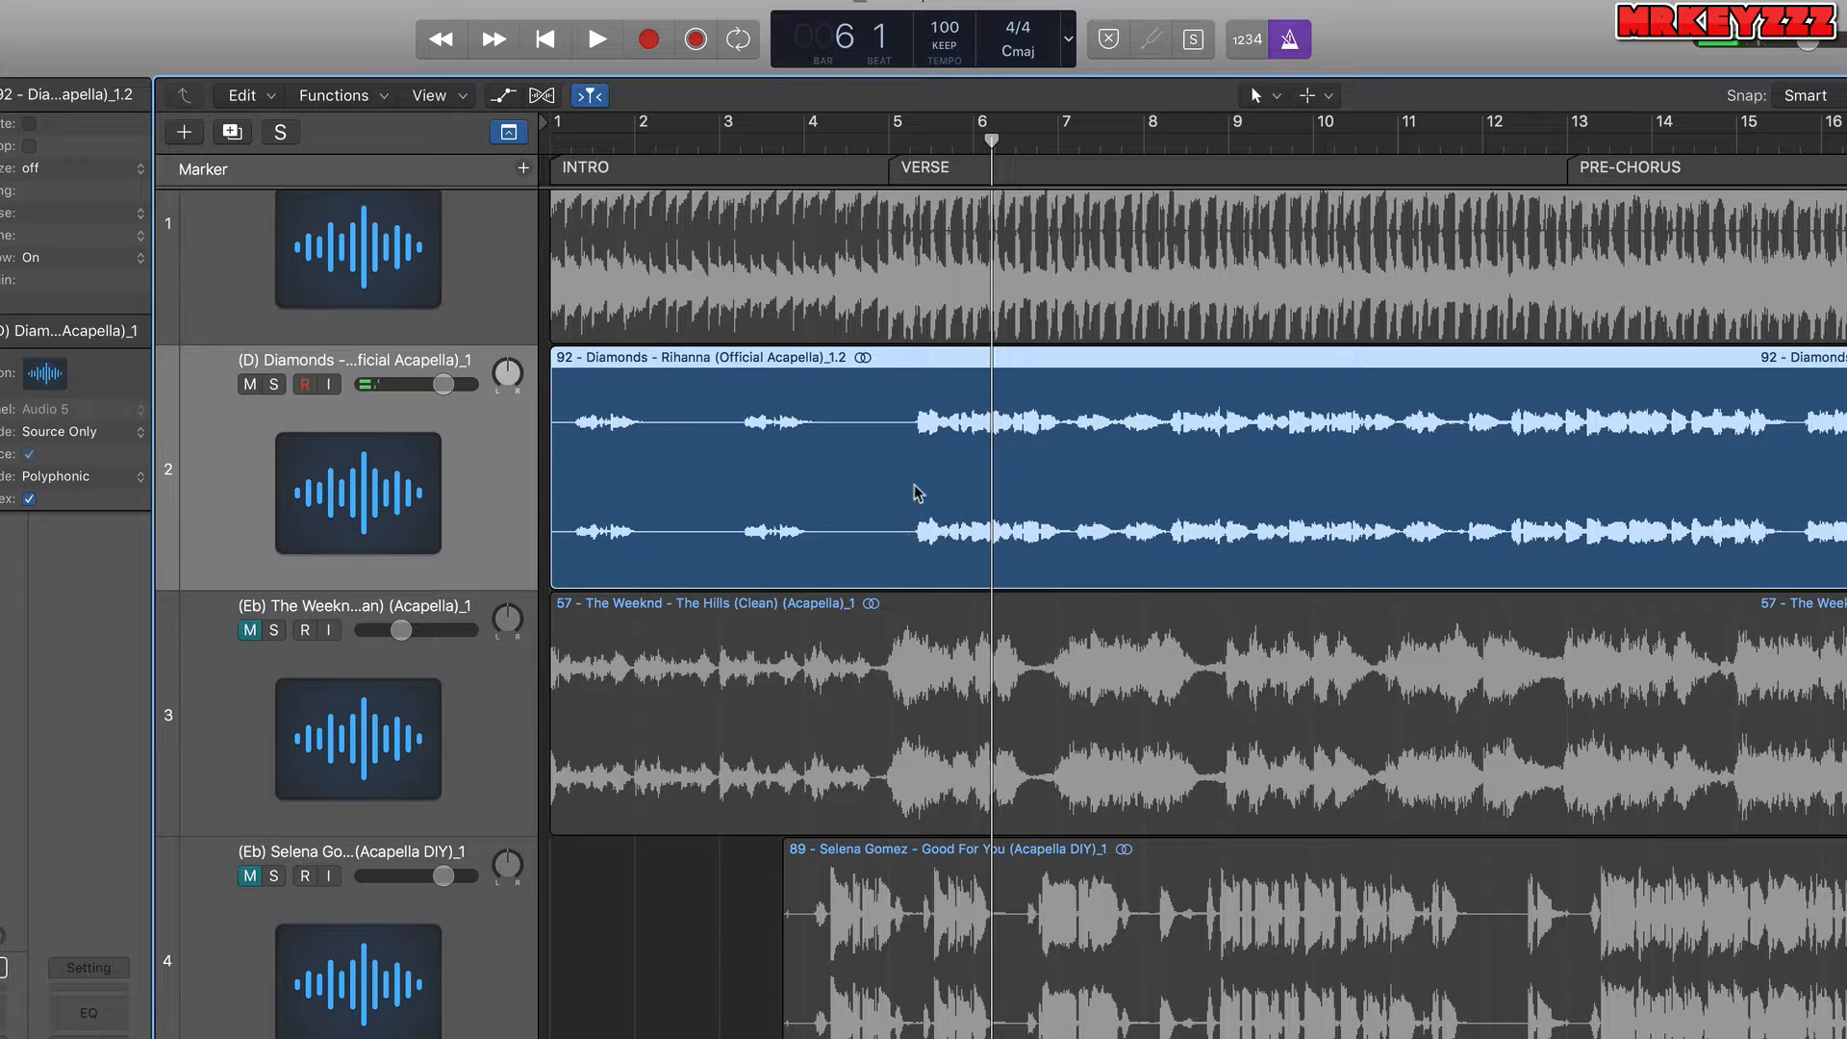
# Examine the vocal entry around bar 5 up close with a one-bar cycle range, and play it from bar 5 with cycling off.
pyautogui.moveTo(894, 129); pyautogui.dragTo(983, 128)
pyautogui.press('alt')
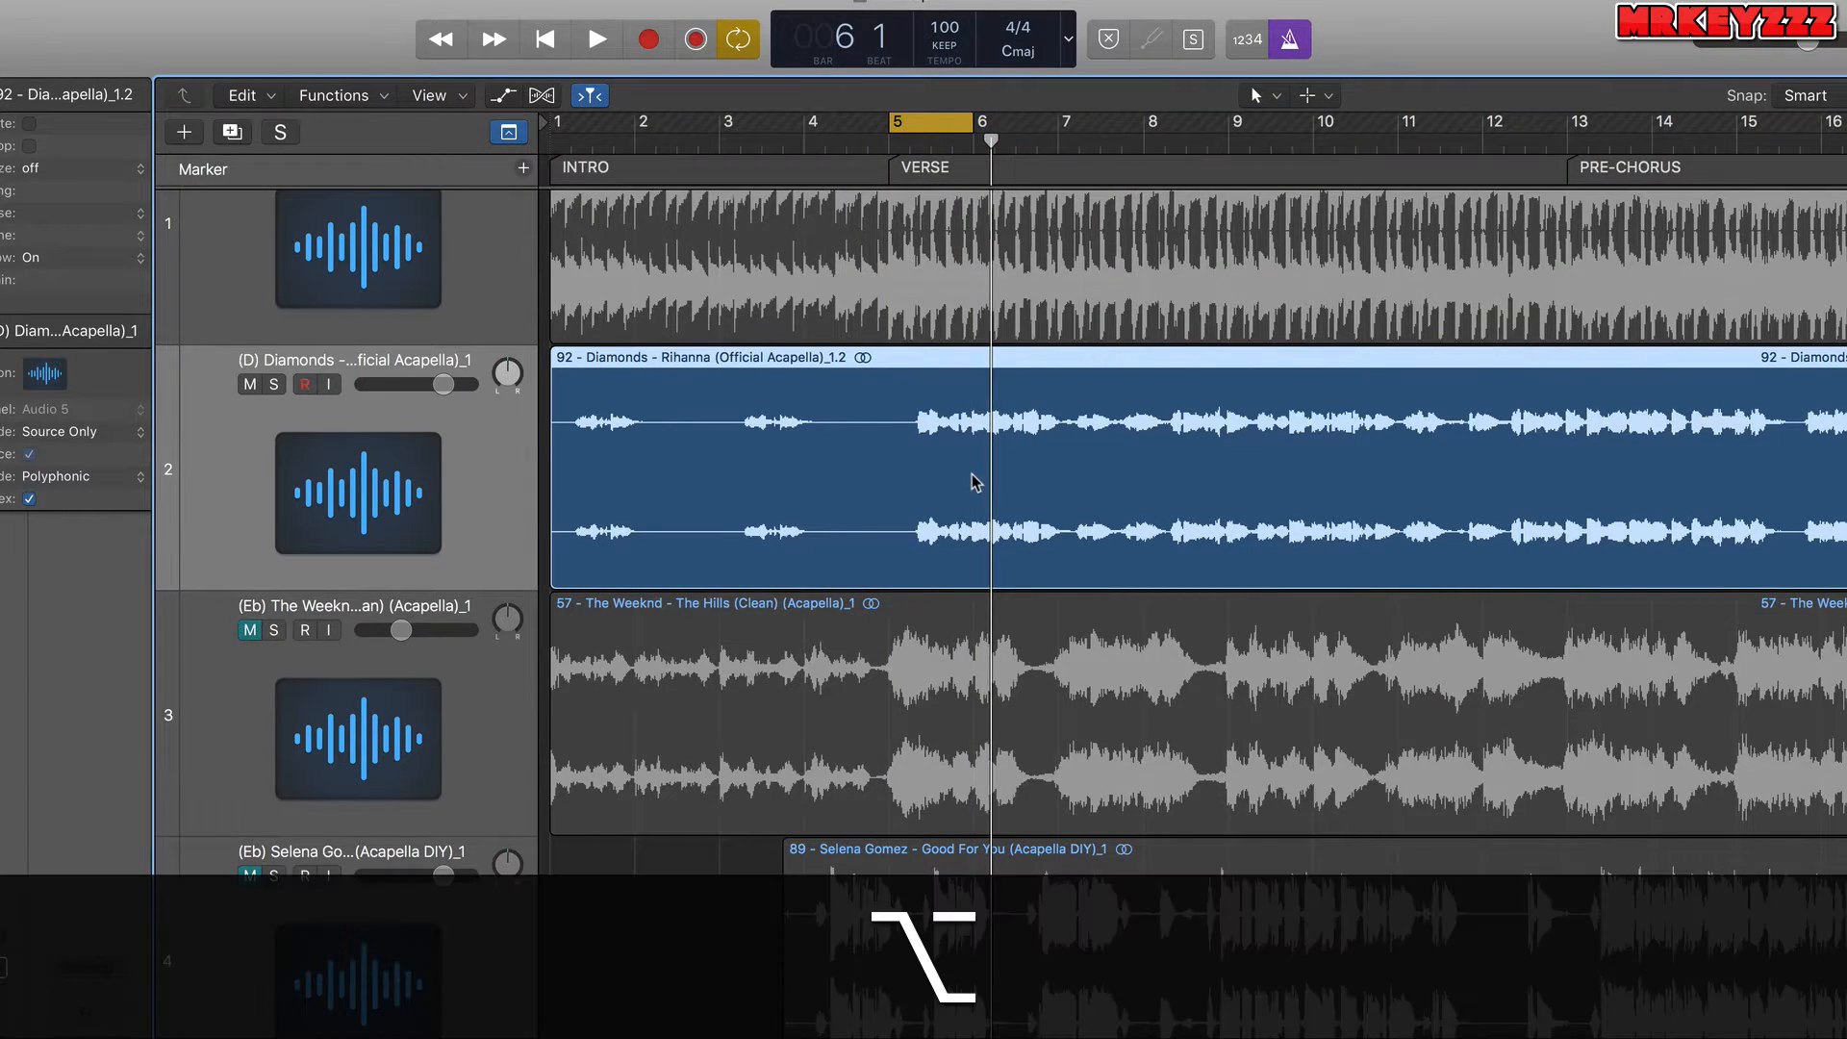
pyautogui.scroll(10, 972, 481)
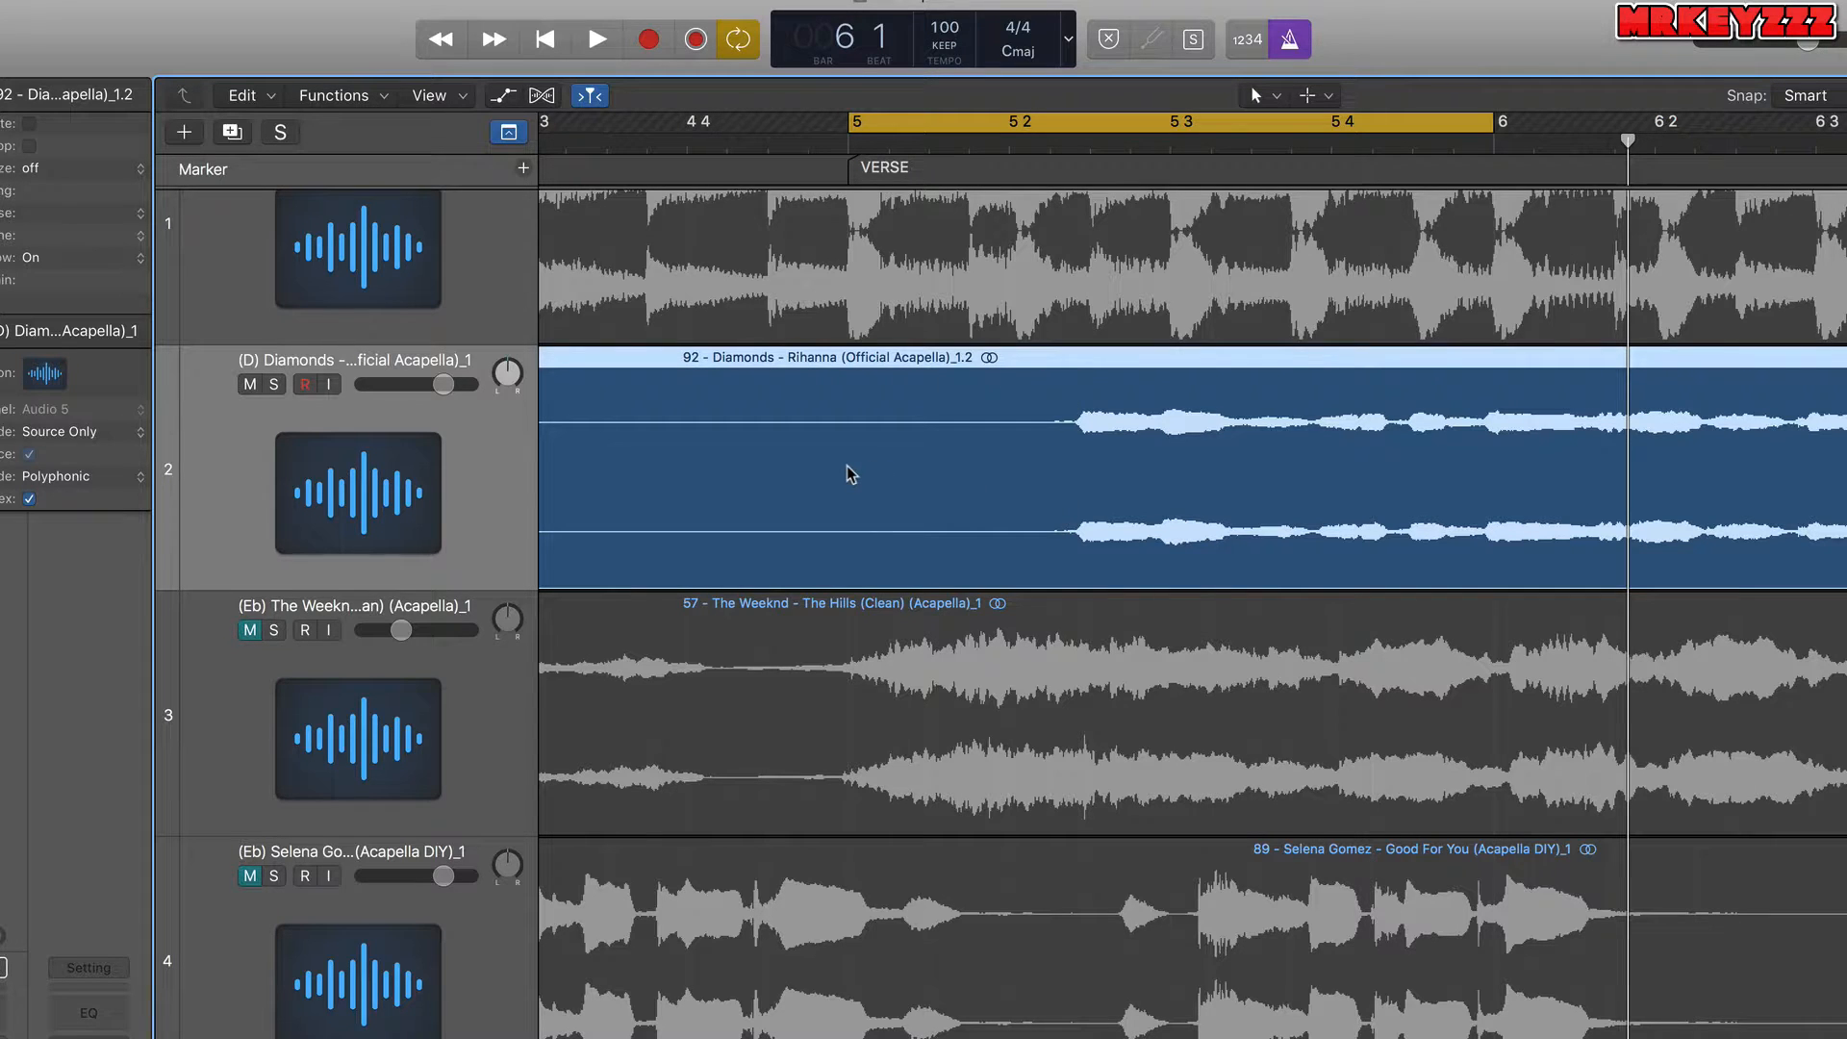
pyautogui.hscroll(-5, 847, 467)
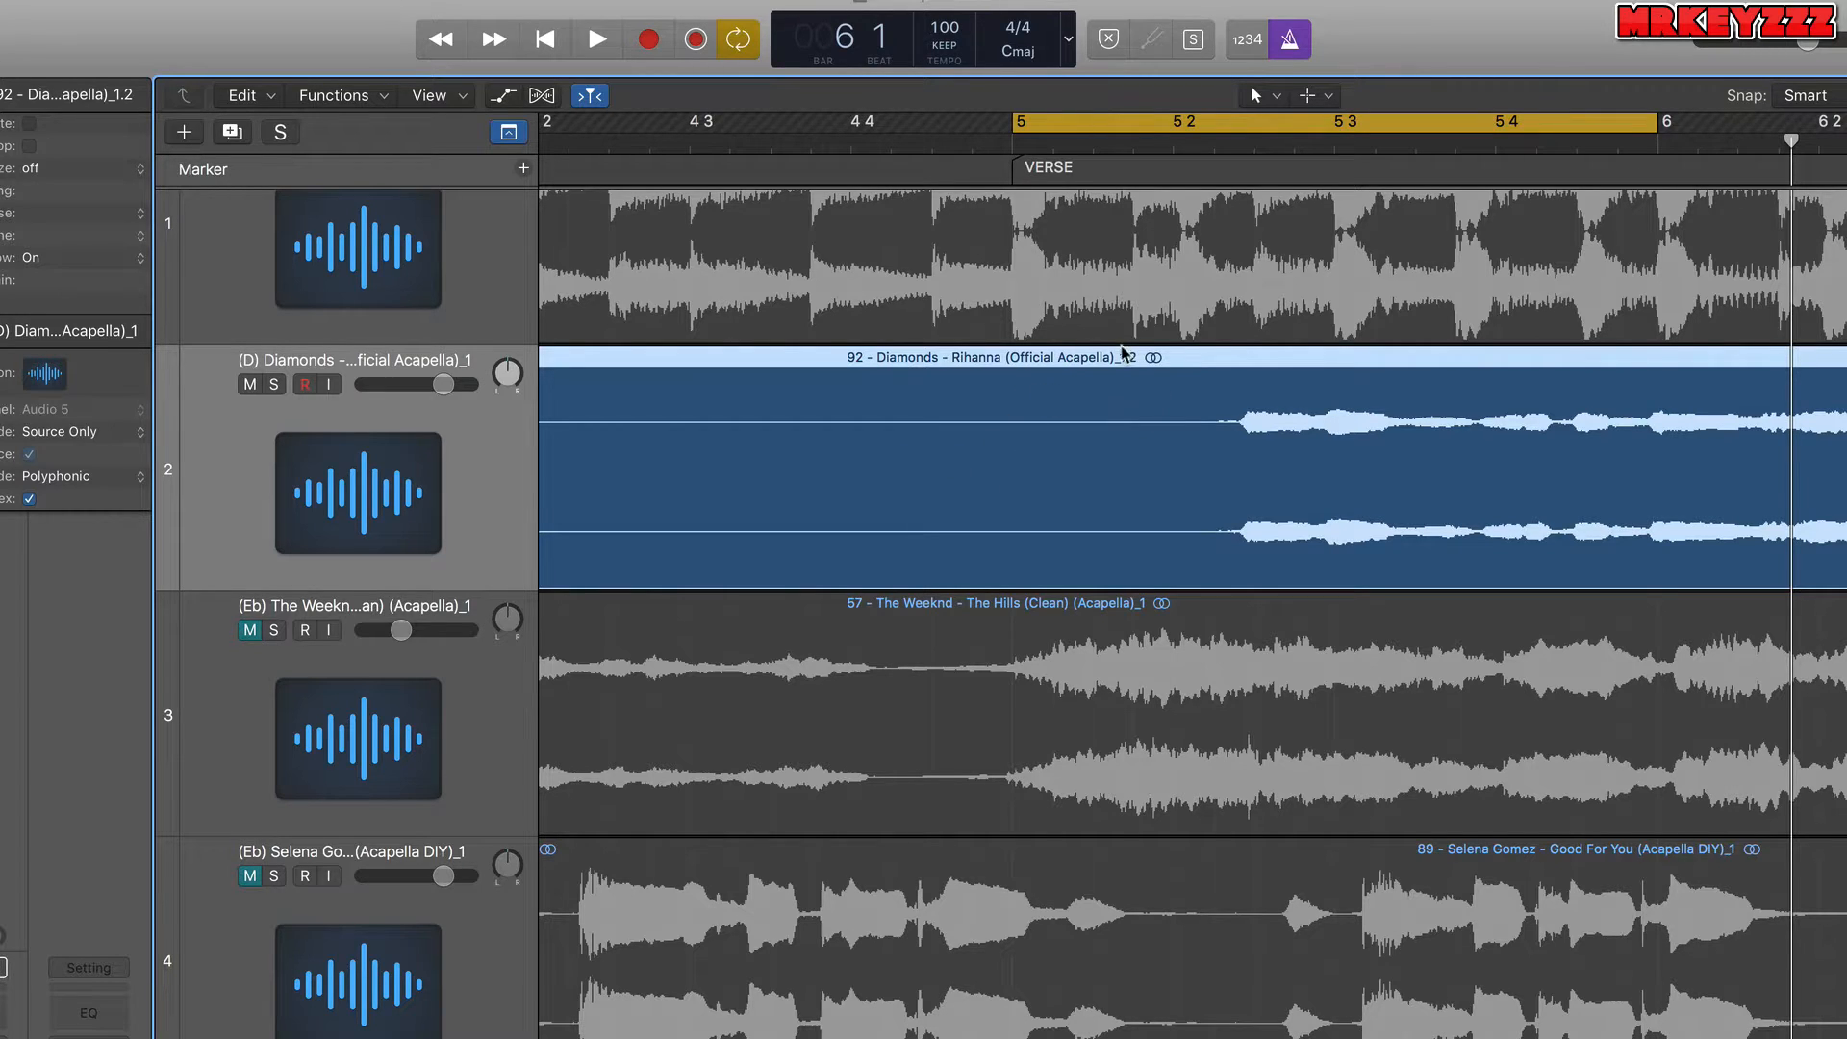
pyautogui.click(1014, 142)
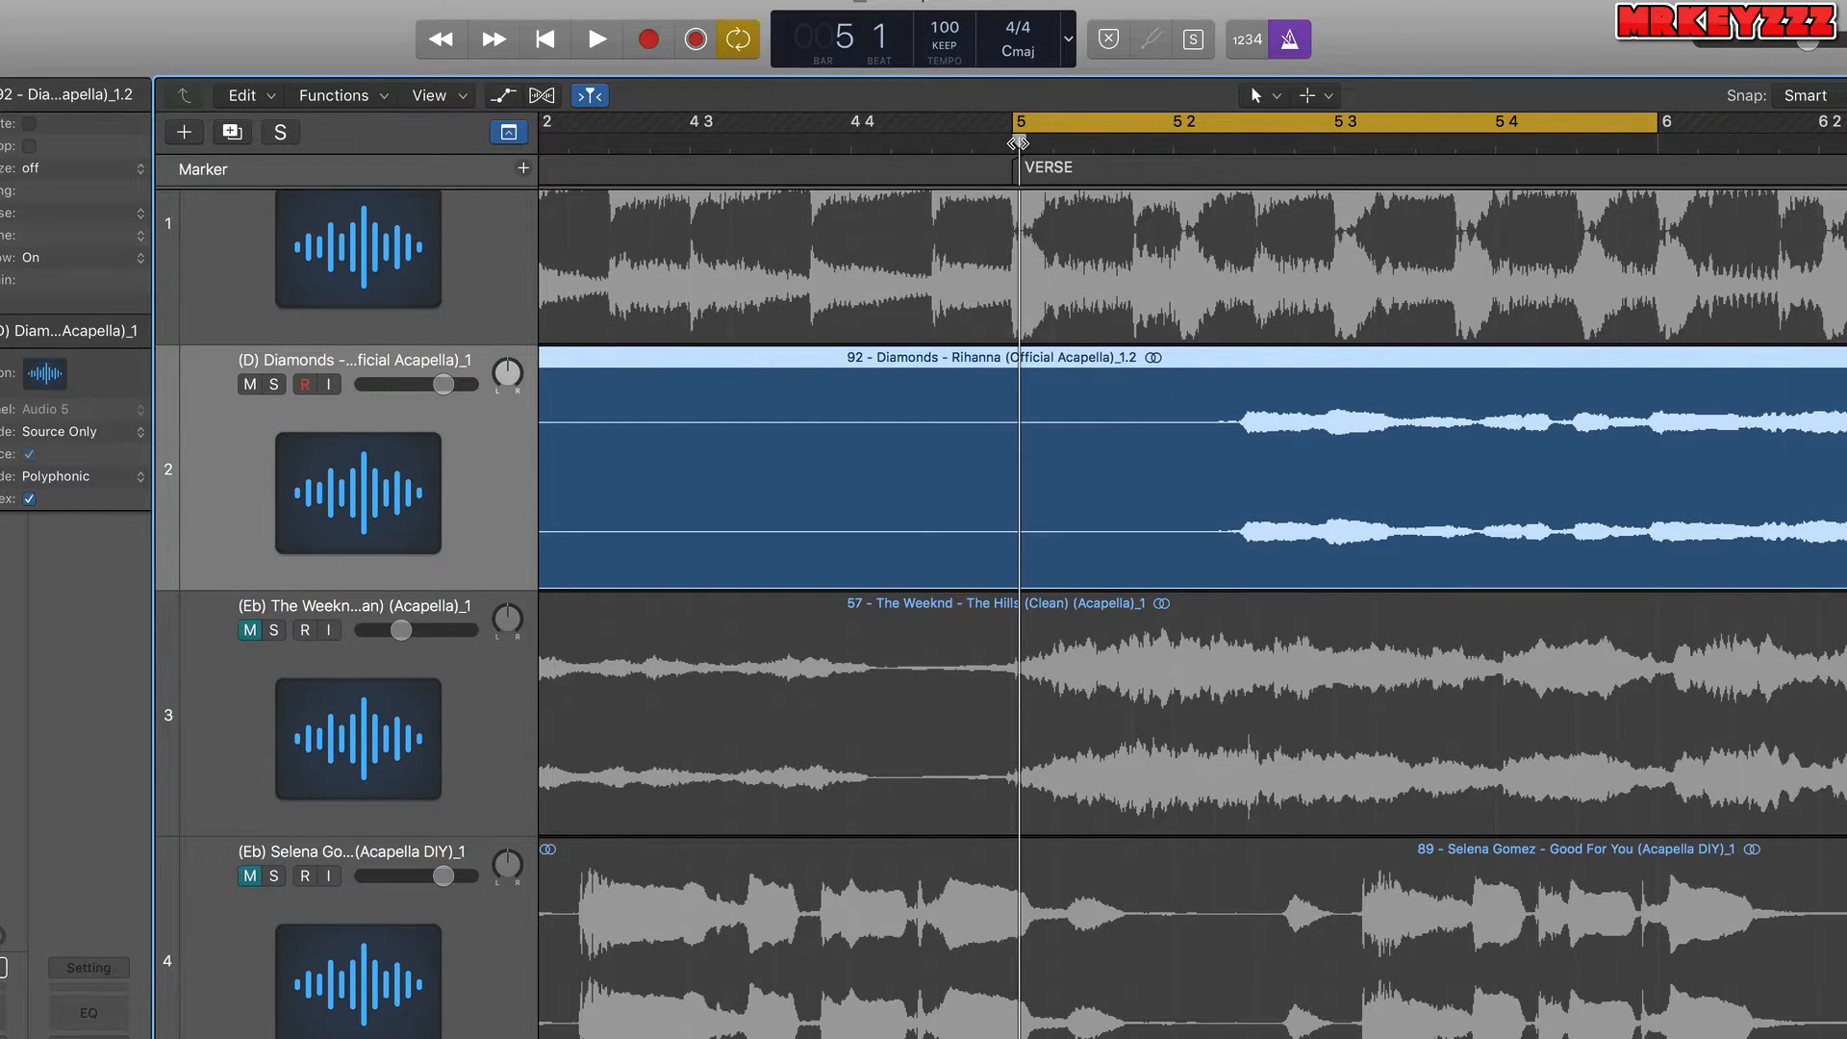
pyautogui.press('c')
pyautogui.press('space')
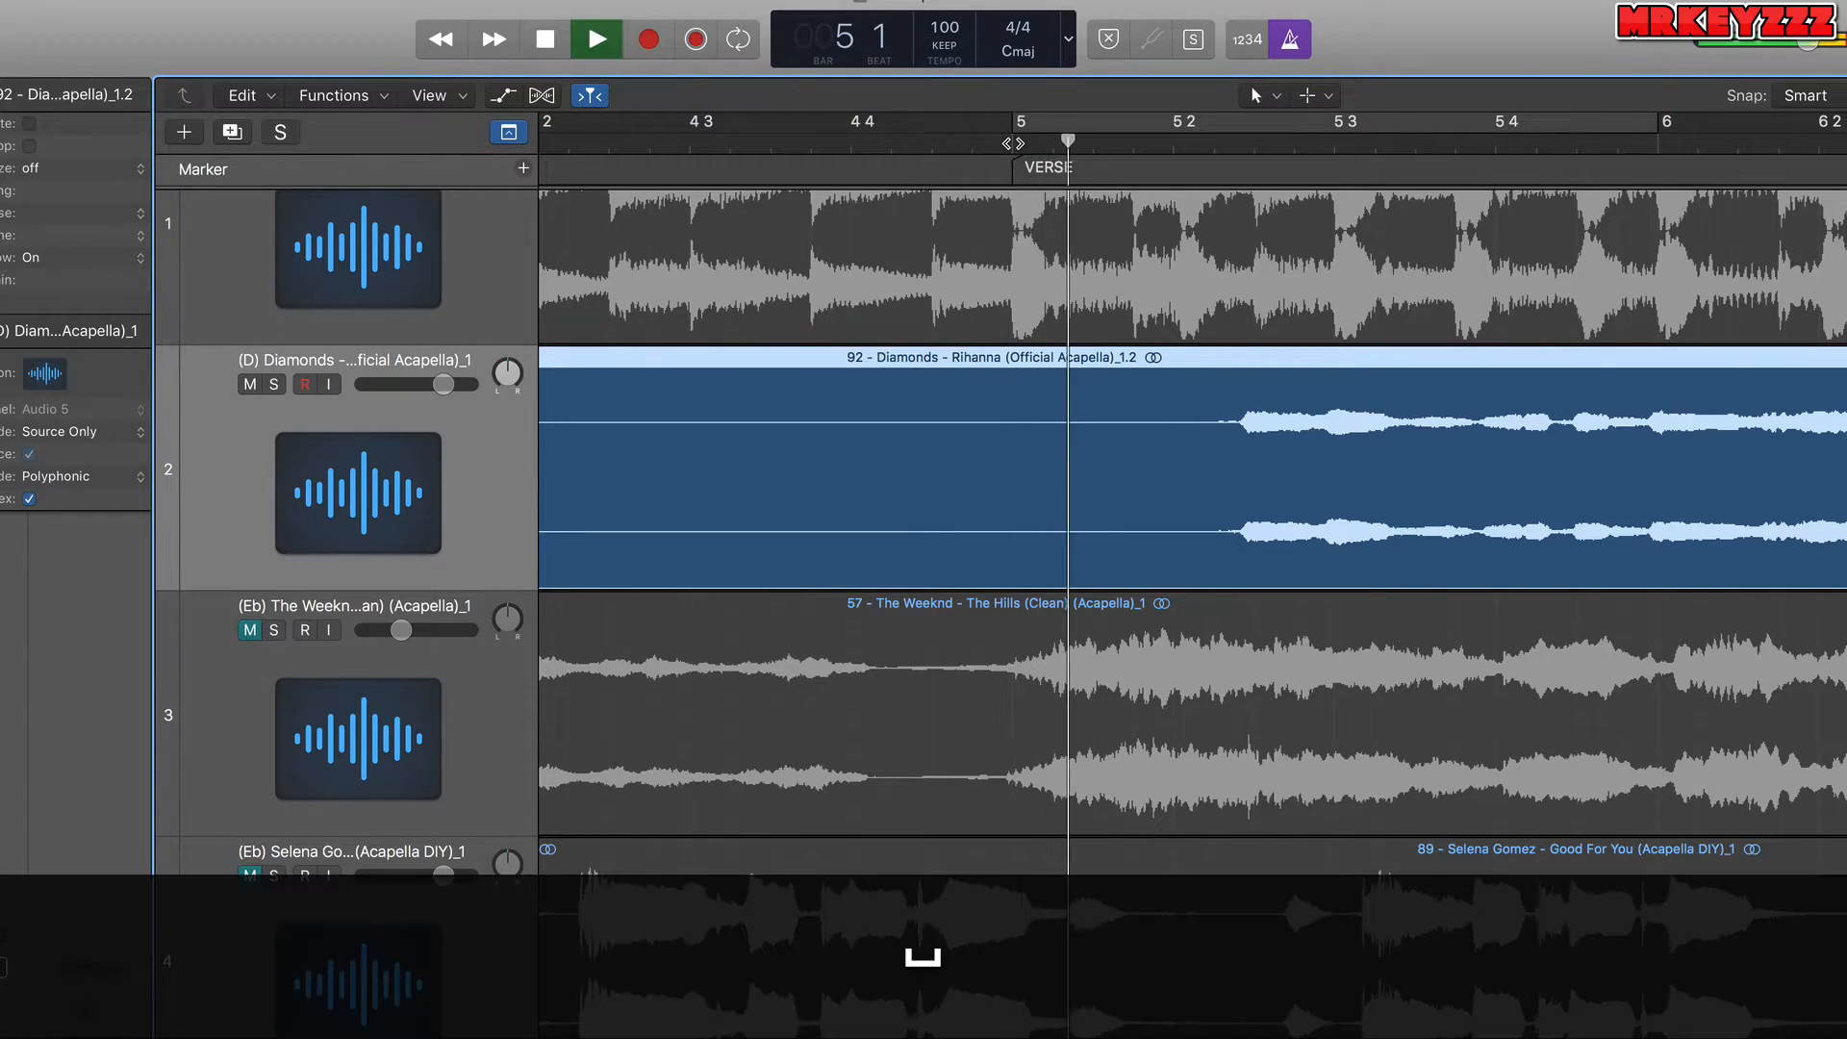
pyautogui.scroll(-5, 1406, 522)
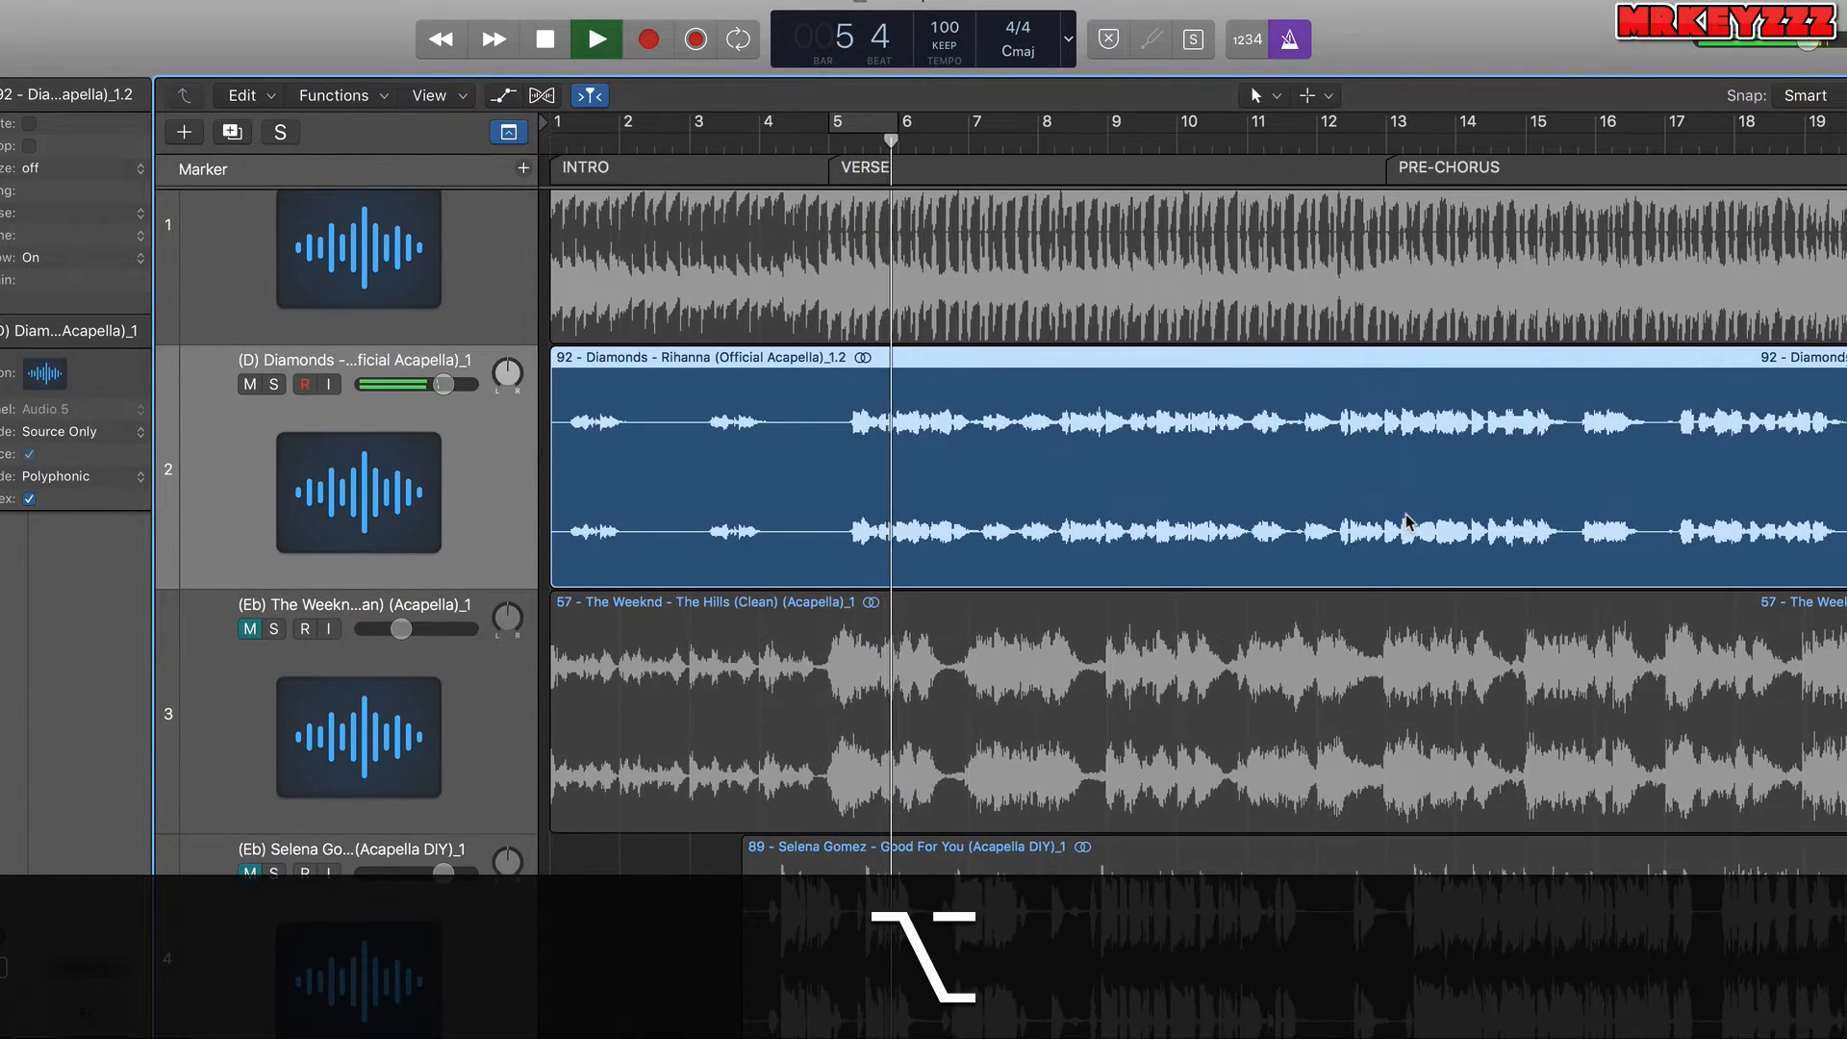
pyautogui.scroll(-5, 1406, 523)
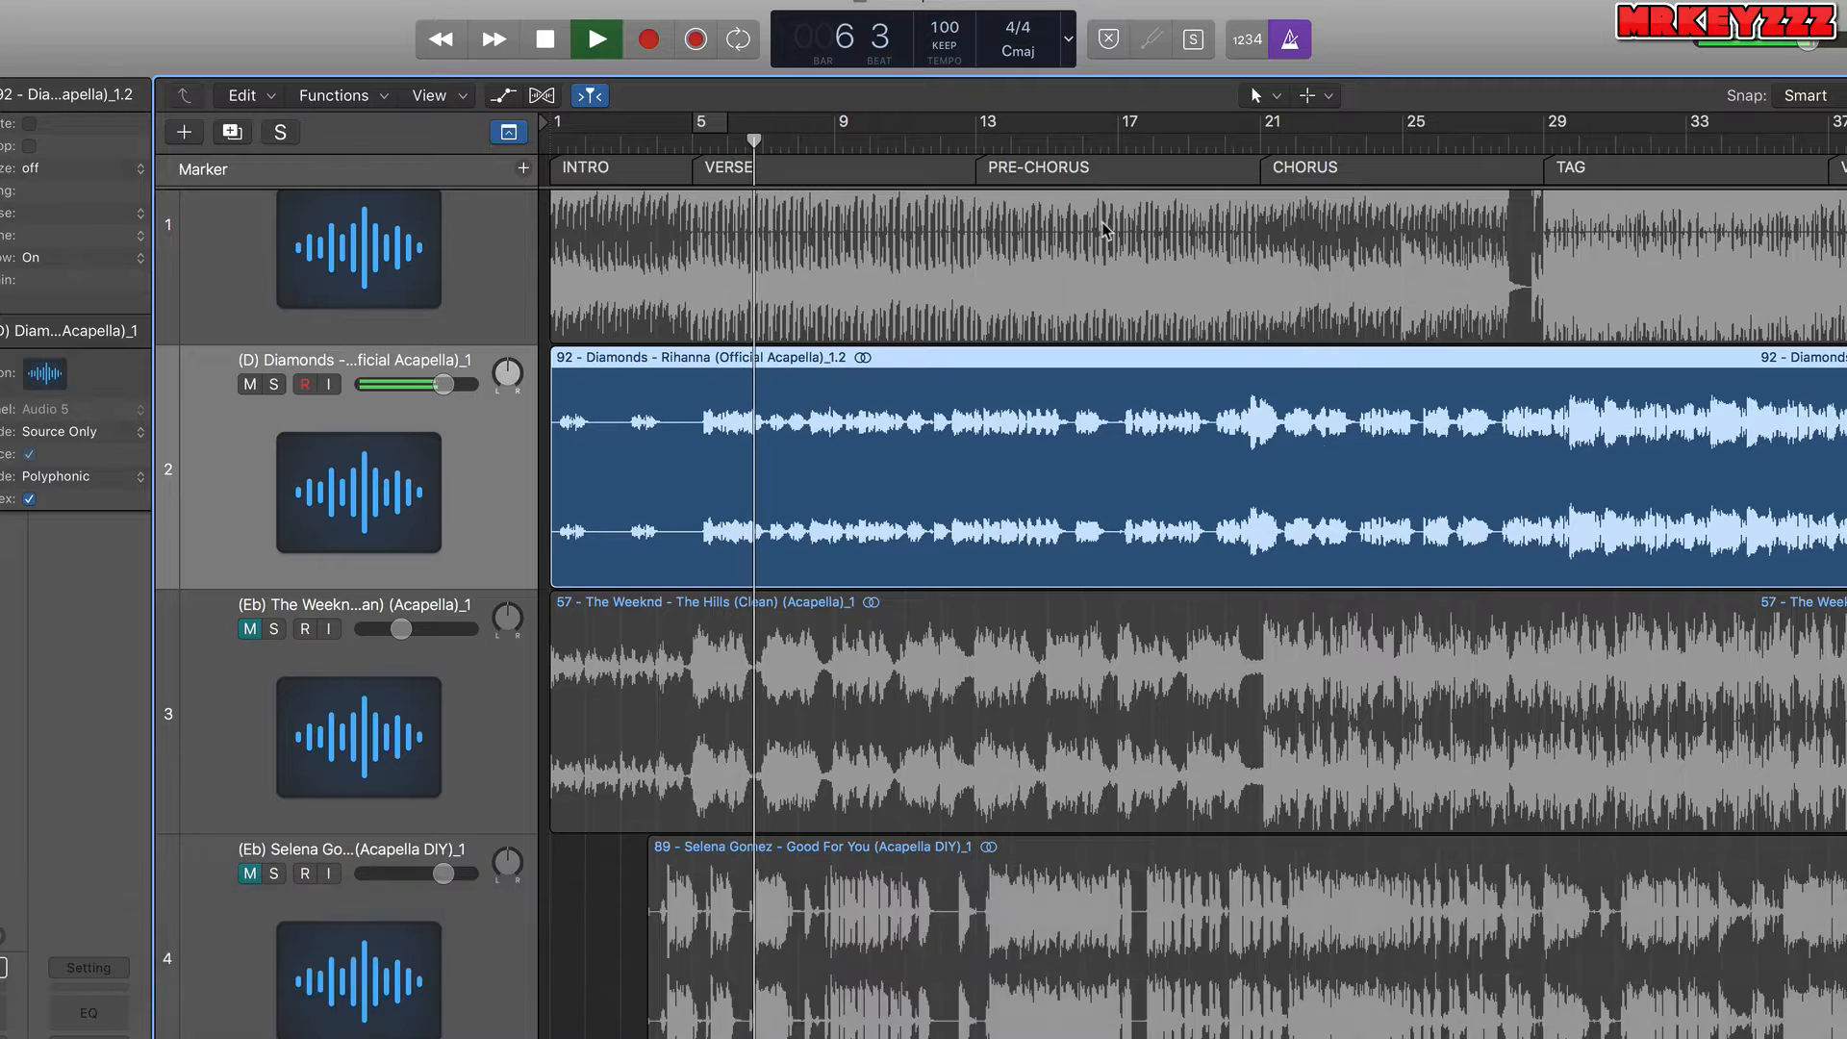
pyautogui.press('space')
# Play Diamonds against the metronome from the pre-chorus, and again from the chorus at bar 21.
pyautogui.click(1034, 165)
pyautogui.press('space')
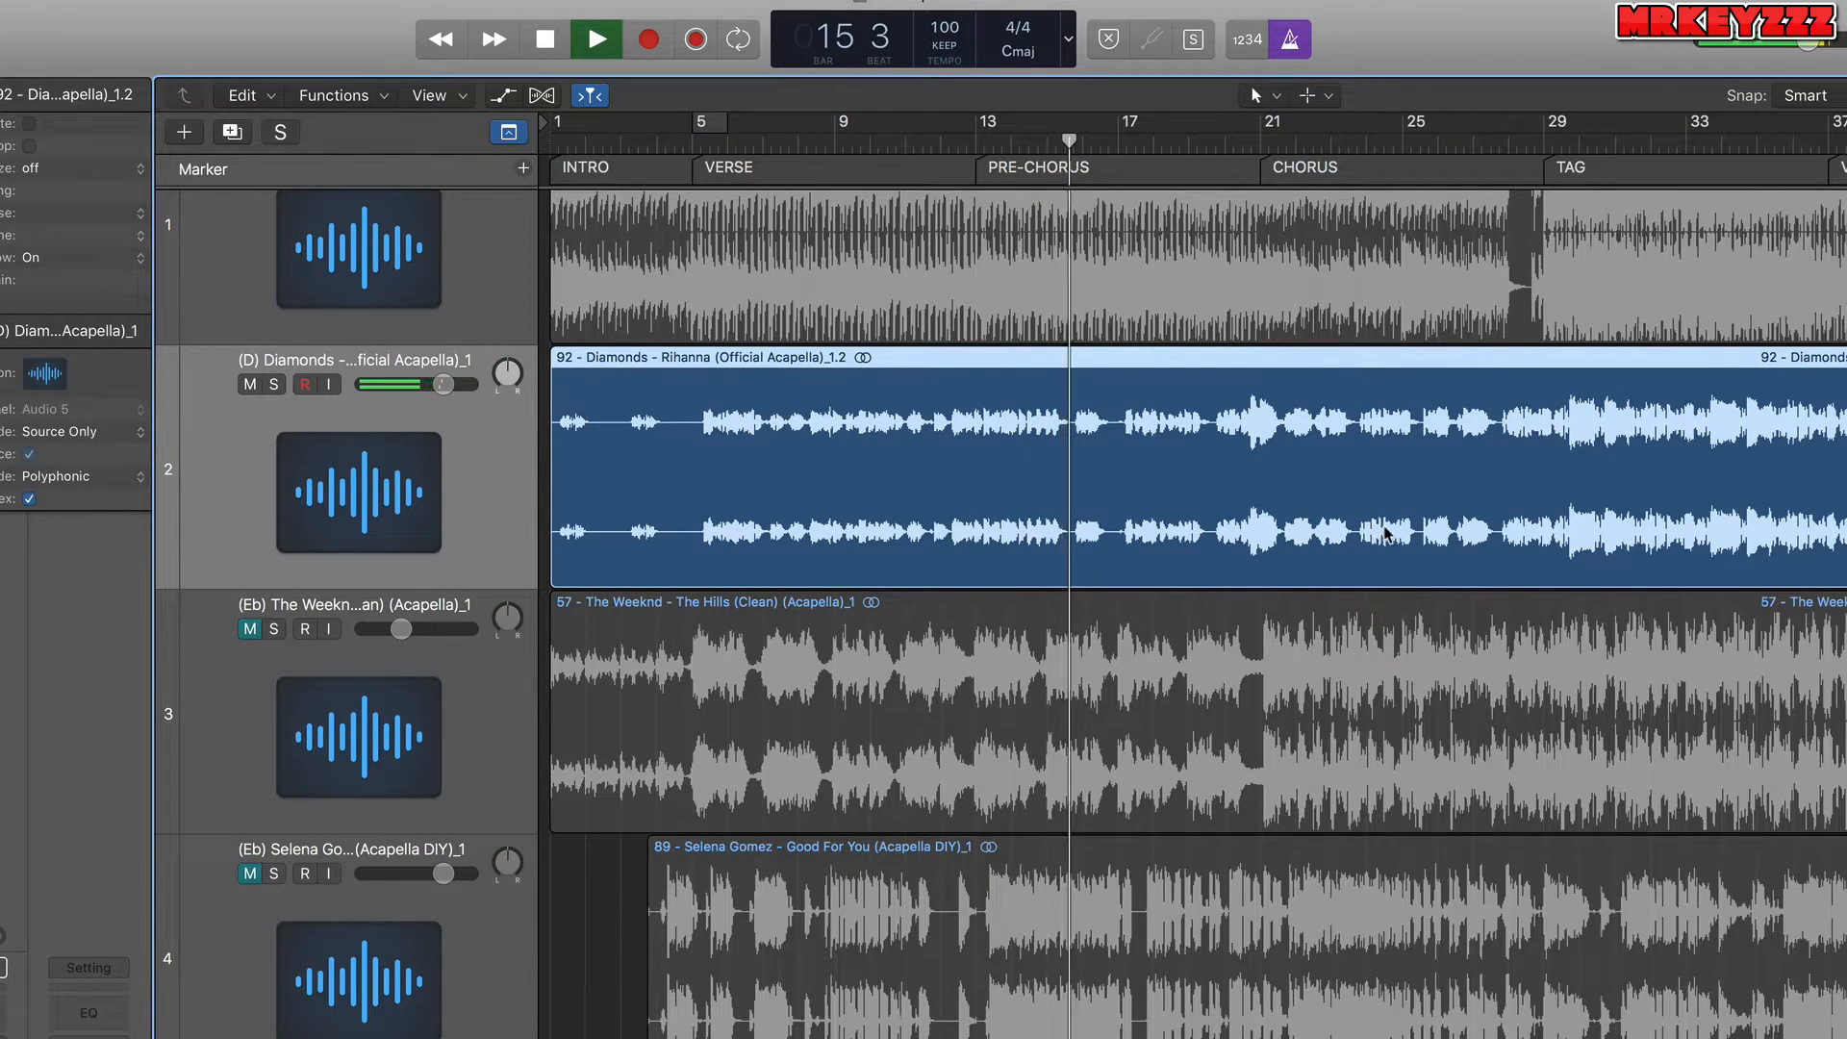
pyautogui.press('space')
pyautogui.click(1265, 146)
pyautogui.press('space')
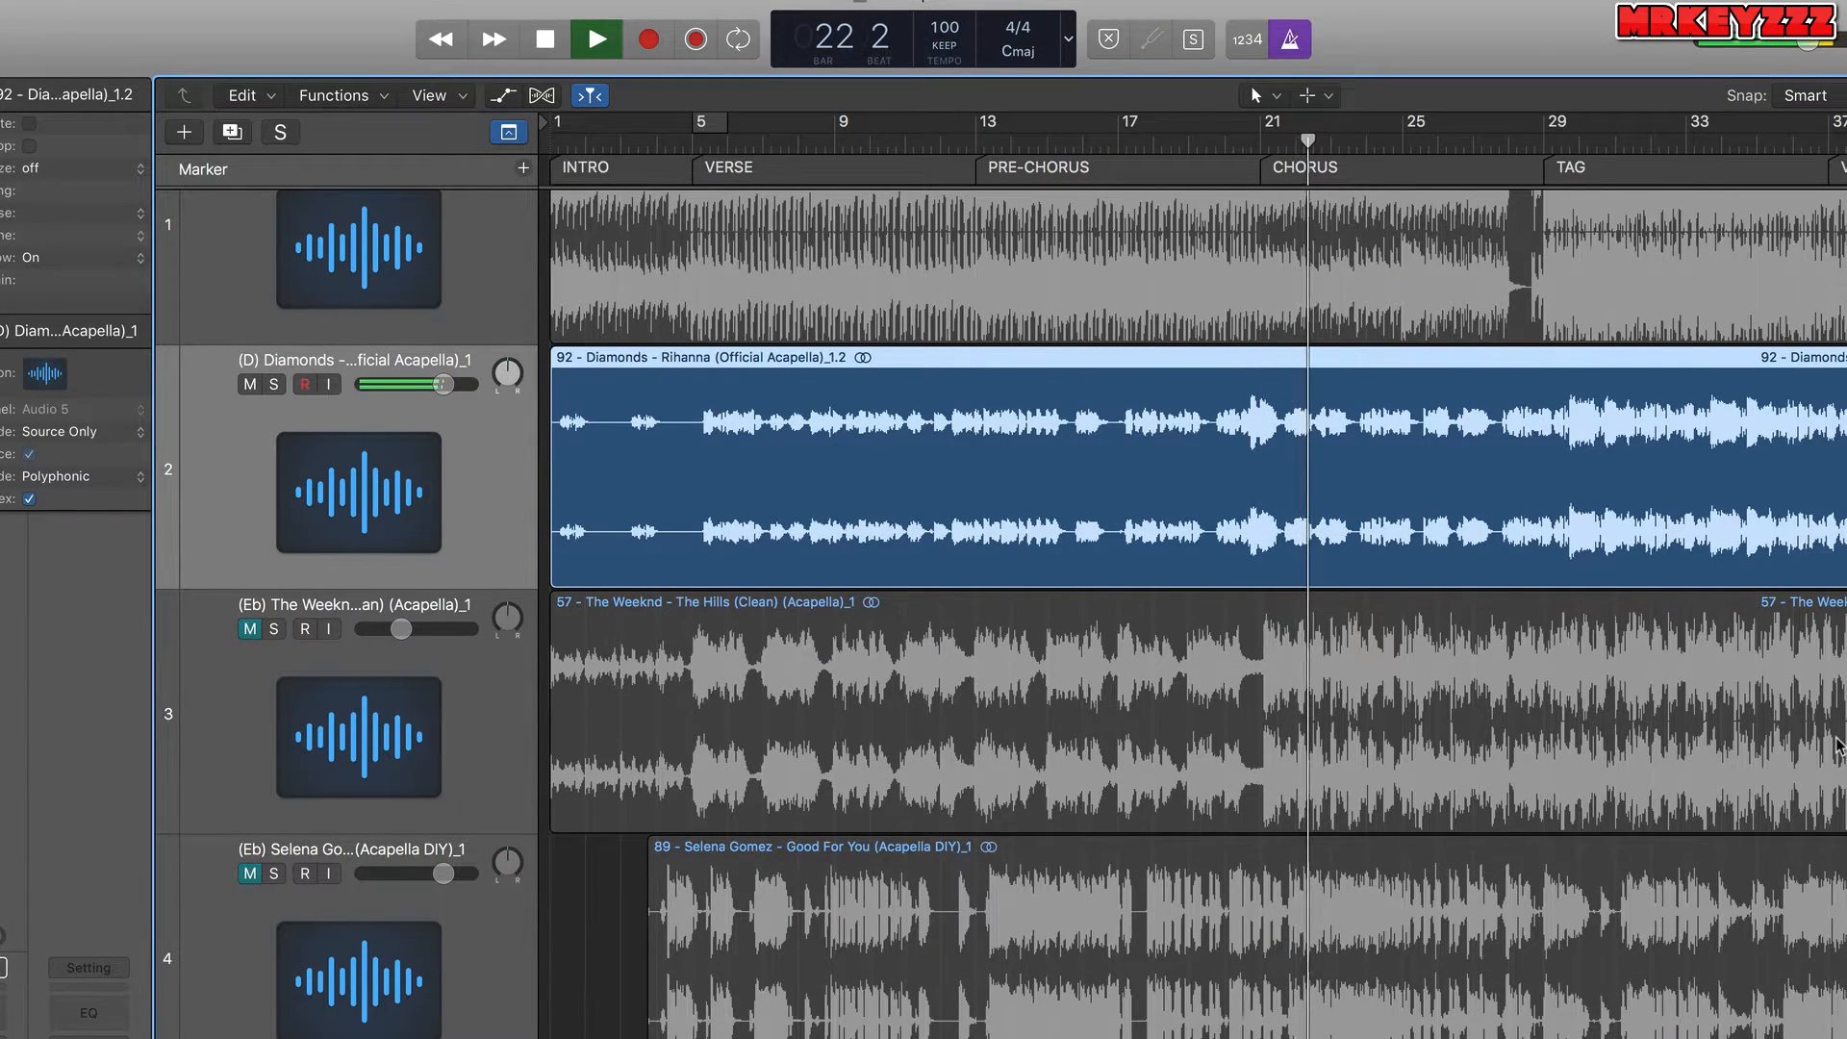
pyautogui.press('space')
# Unmute the Let Me Love You instrumental and play it together with Diamonds from bar 22.
pyautogui.scroll(3, 255, 234)
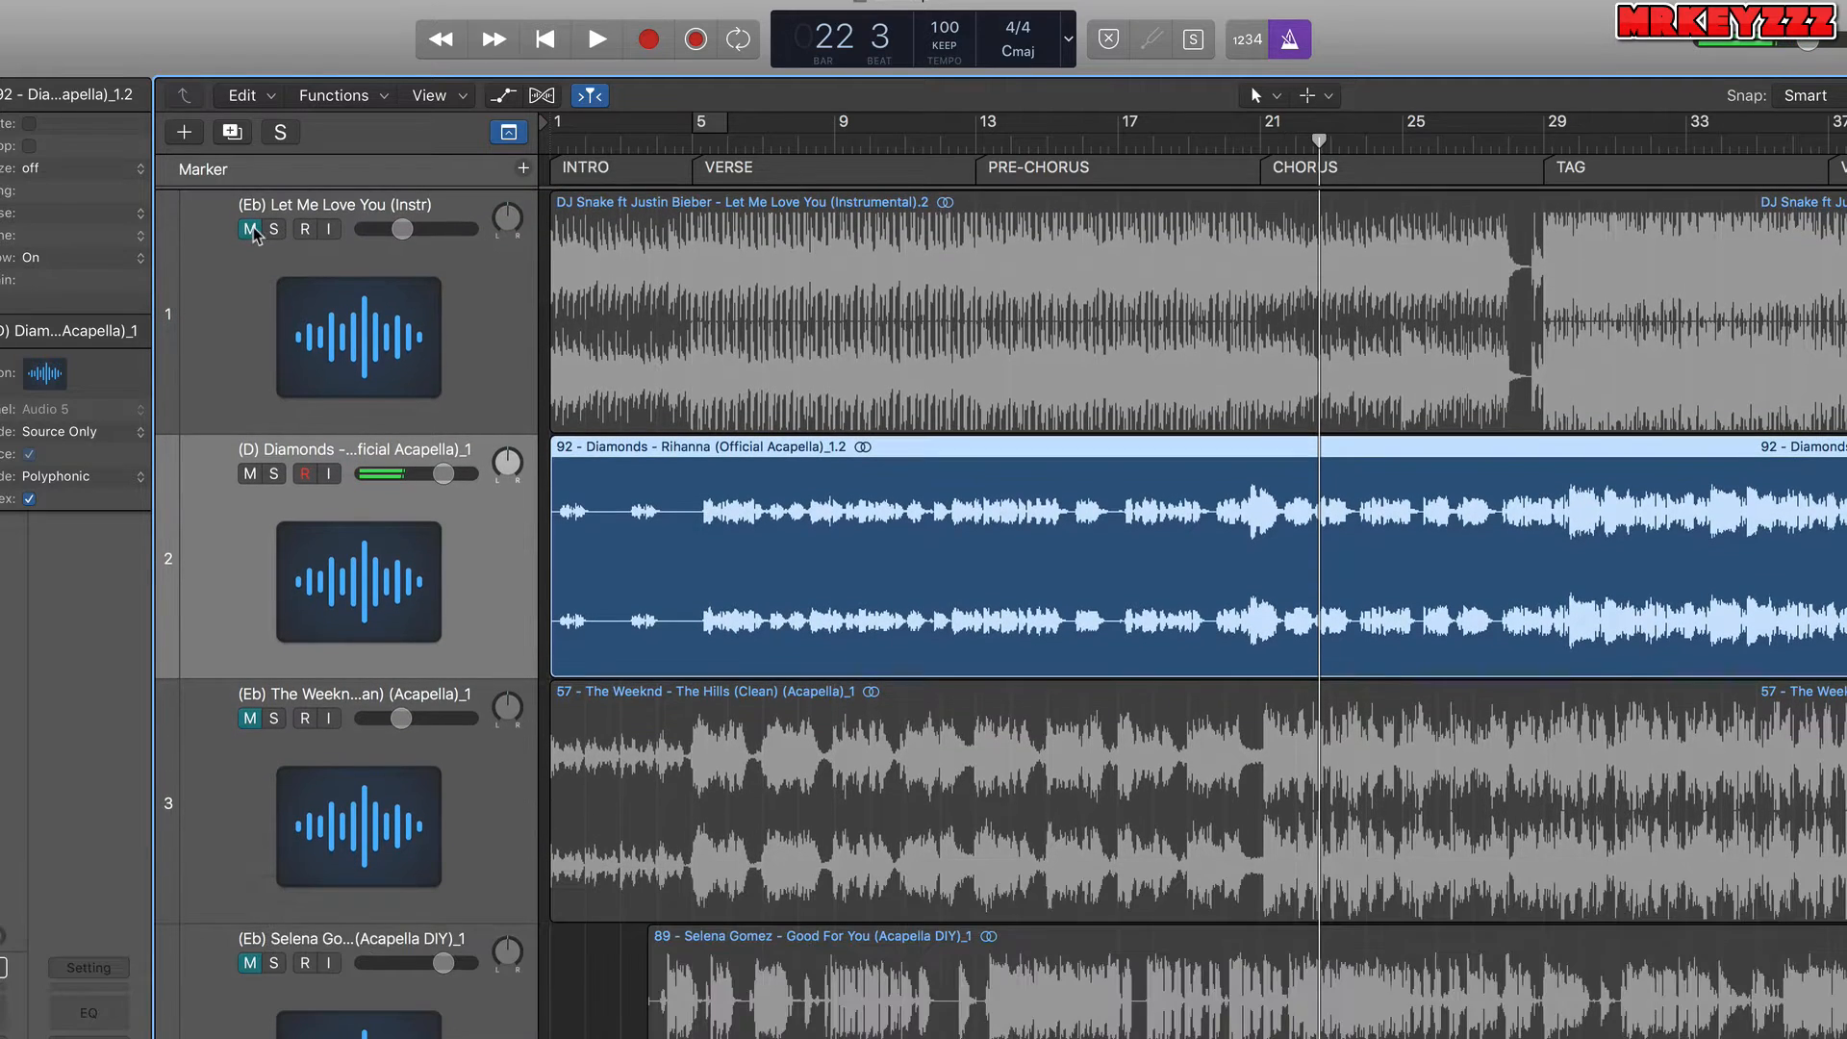
pyautogui.click(251, 229)
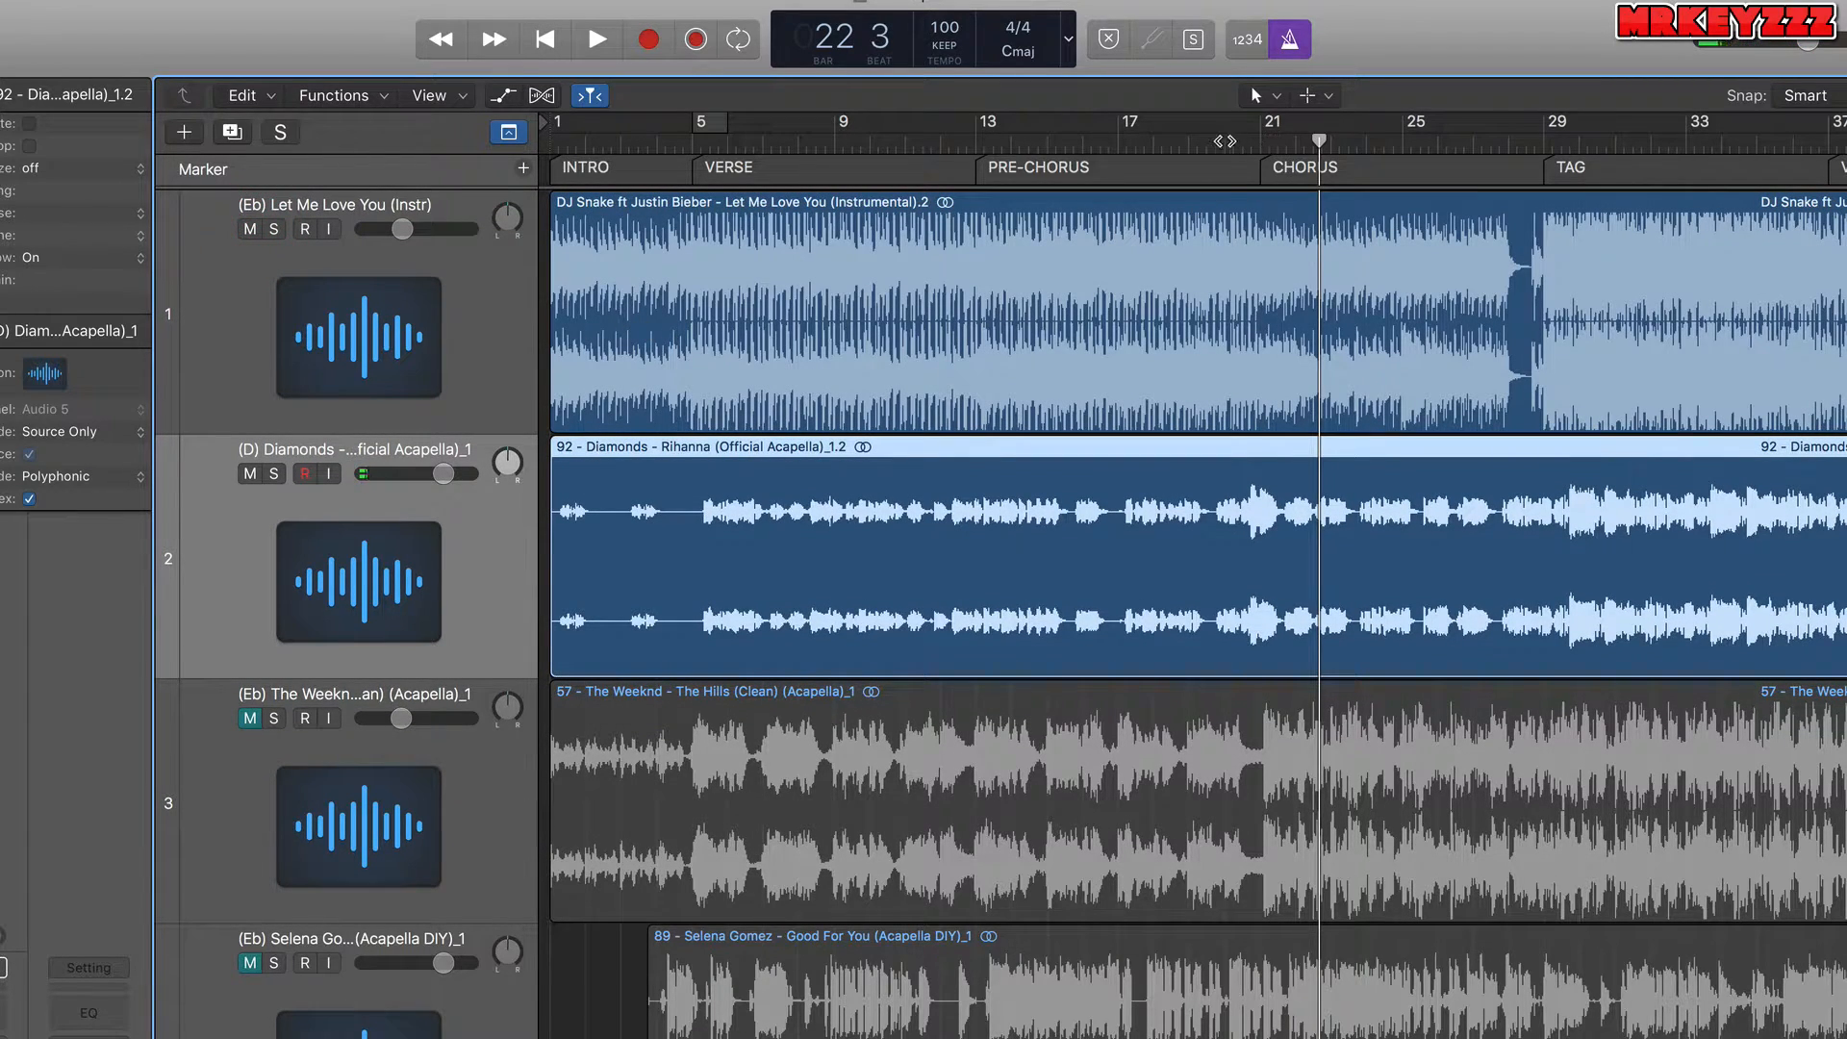
pyautogui.press('space')
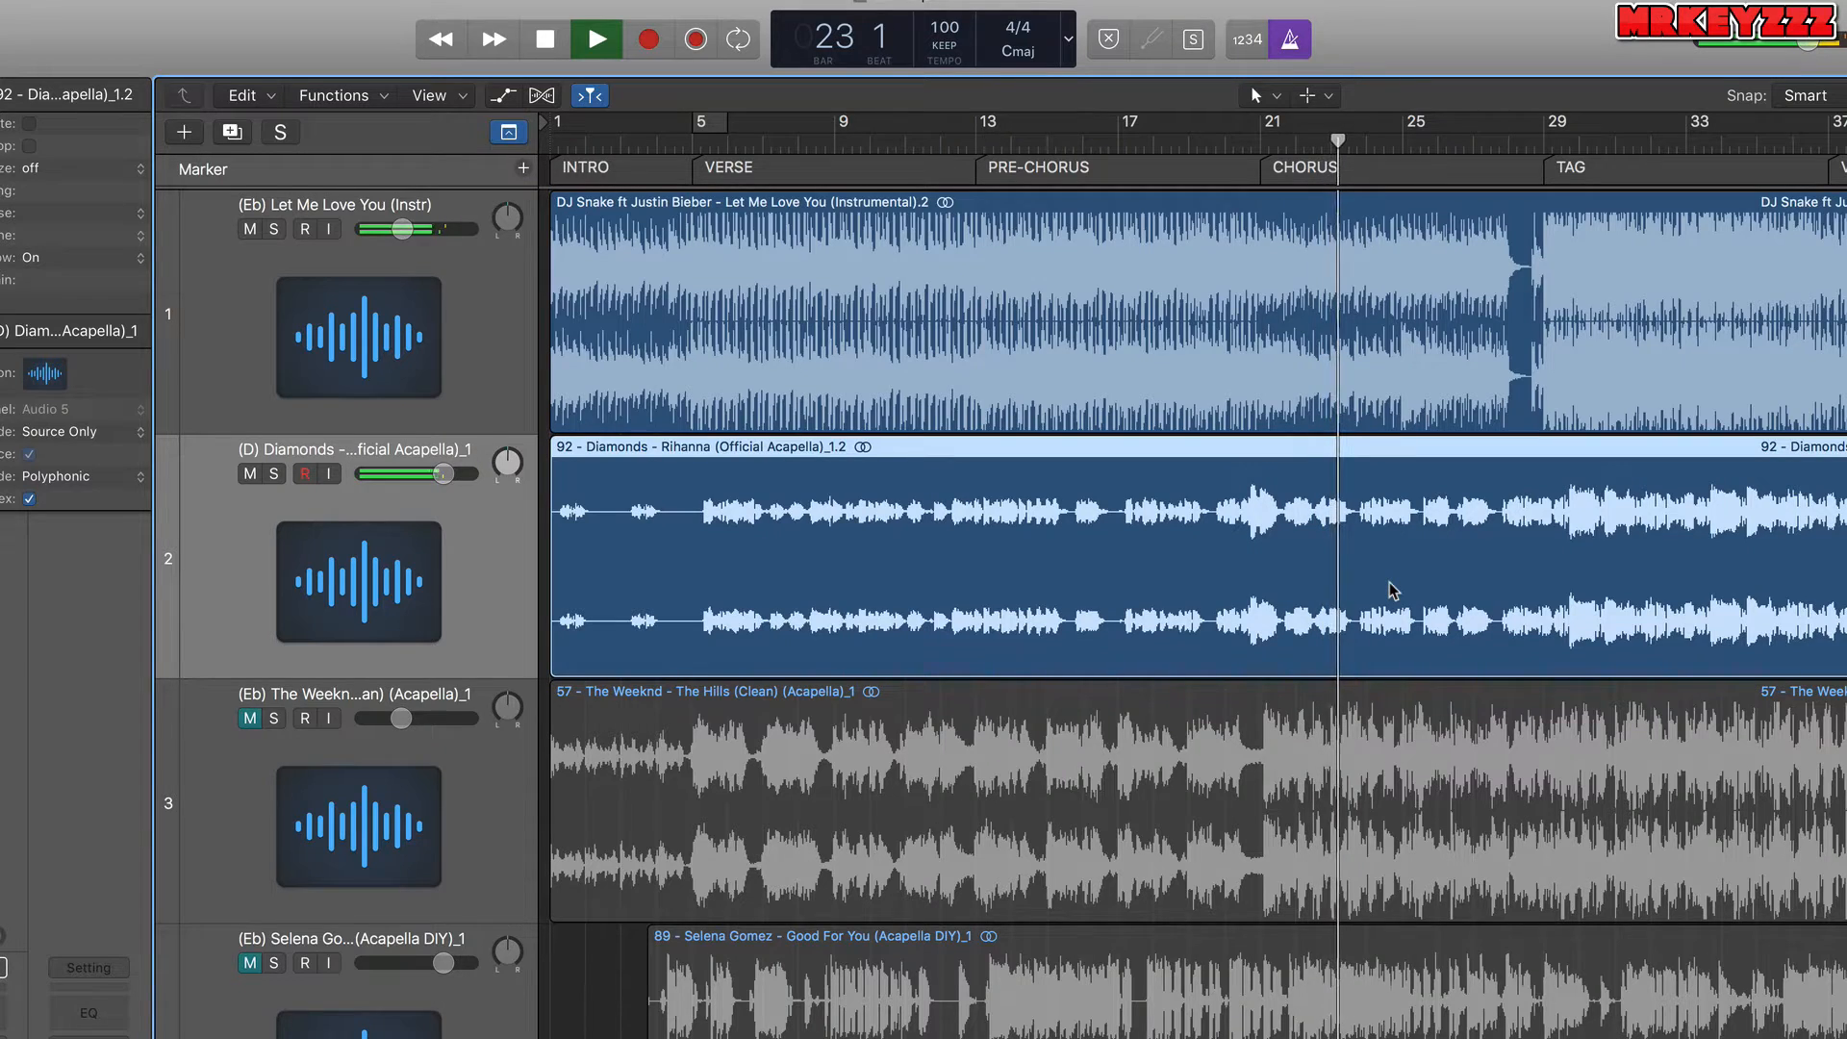
pyautogui.hscroll(2, 1392, 588)
pyautogui.hscroll(5, 1392, 589)
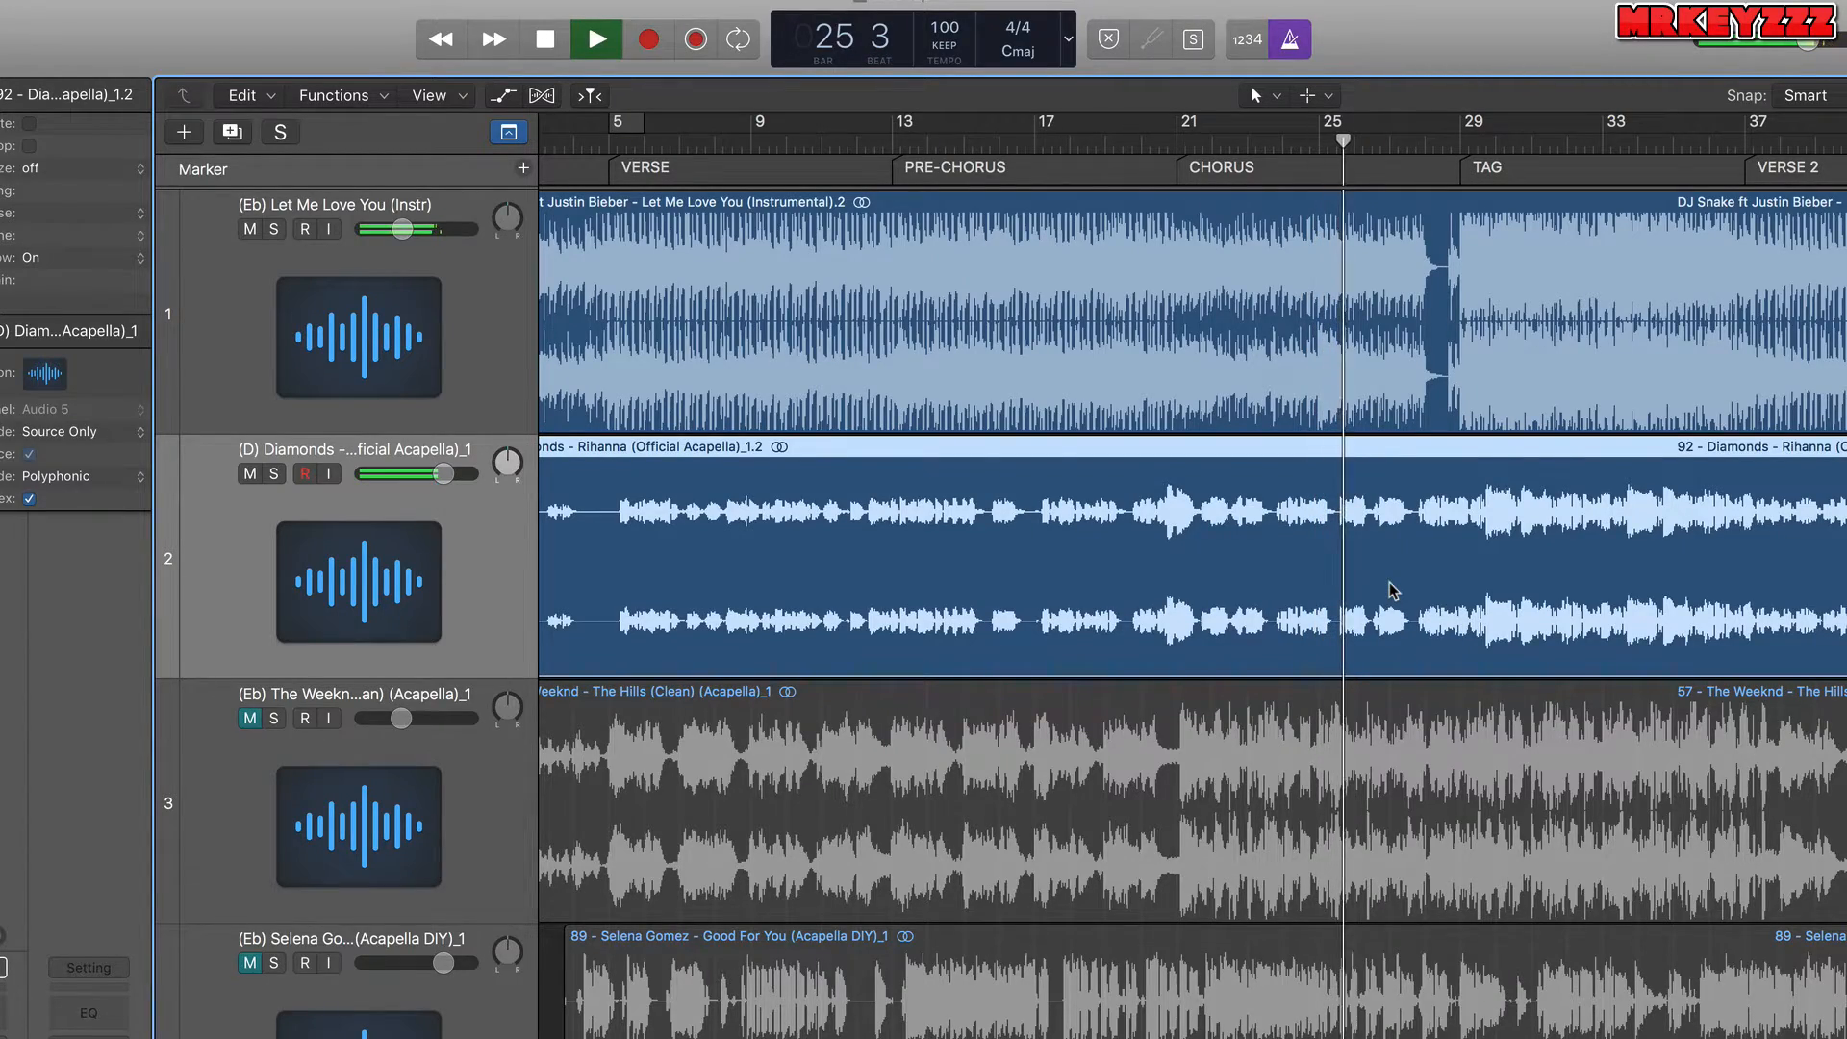
pyautogui.hscroll(8, 1392, 589)
pyautogui.press('space')
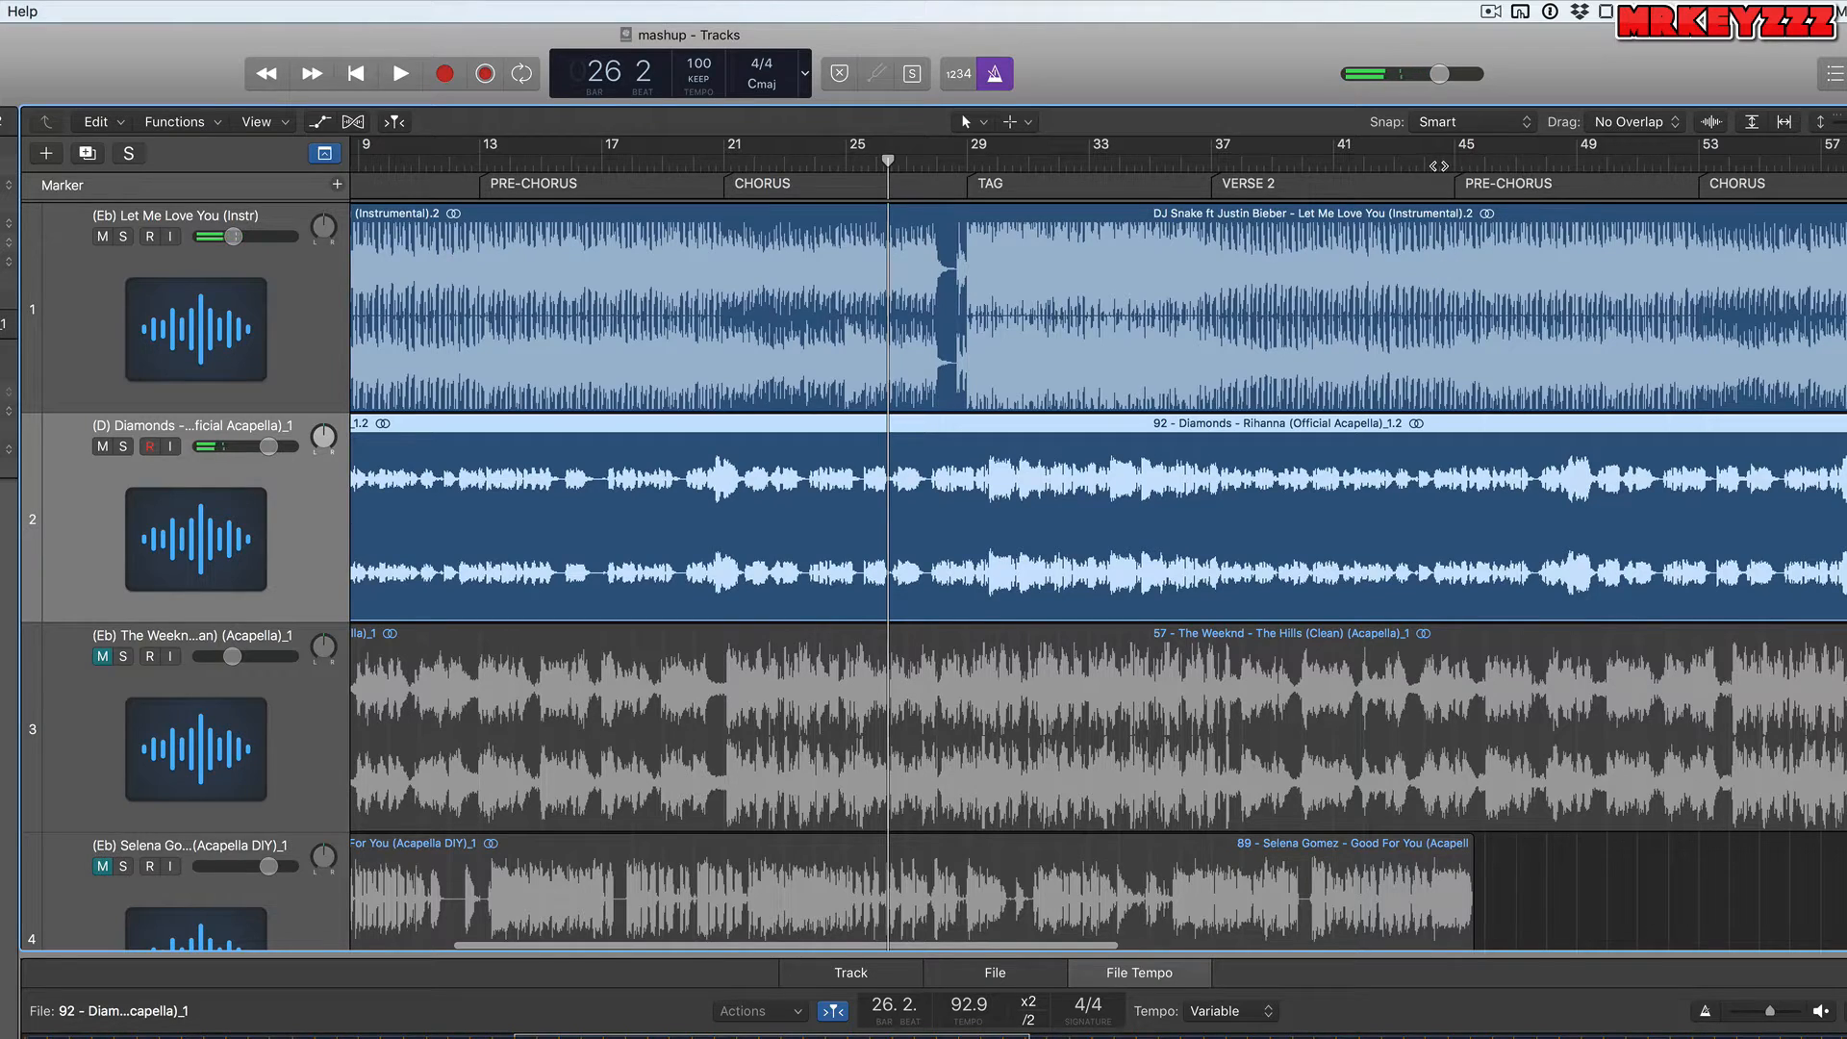
# Play the instrumental and Diamonds together from bar 44, through the second pre-chorus into the chorus.
pyautogui.click(1430, 162)
pyautogui.press('space')
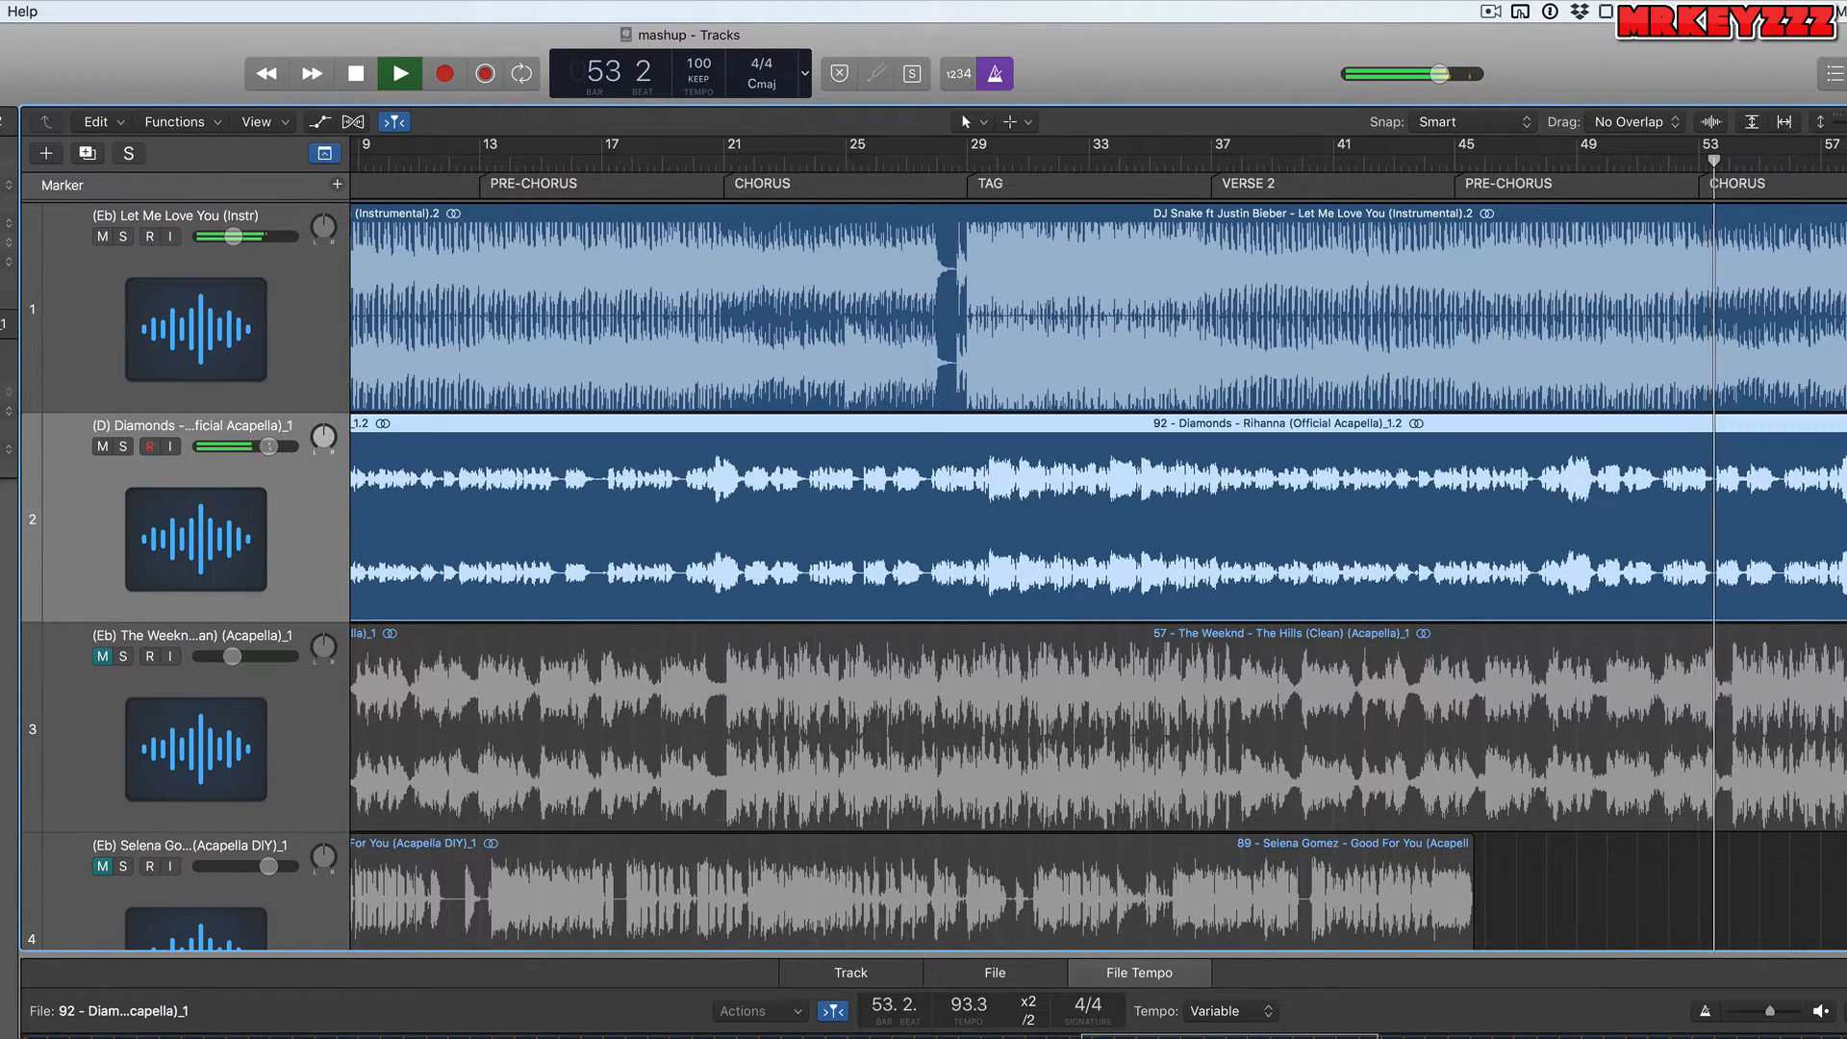
pyautogui.press('space')
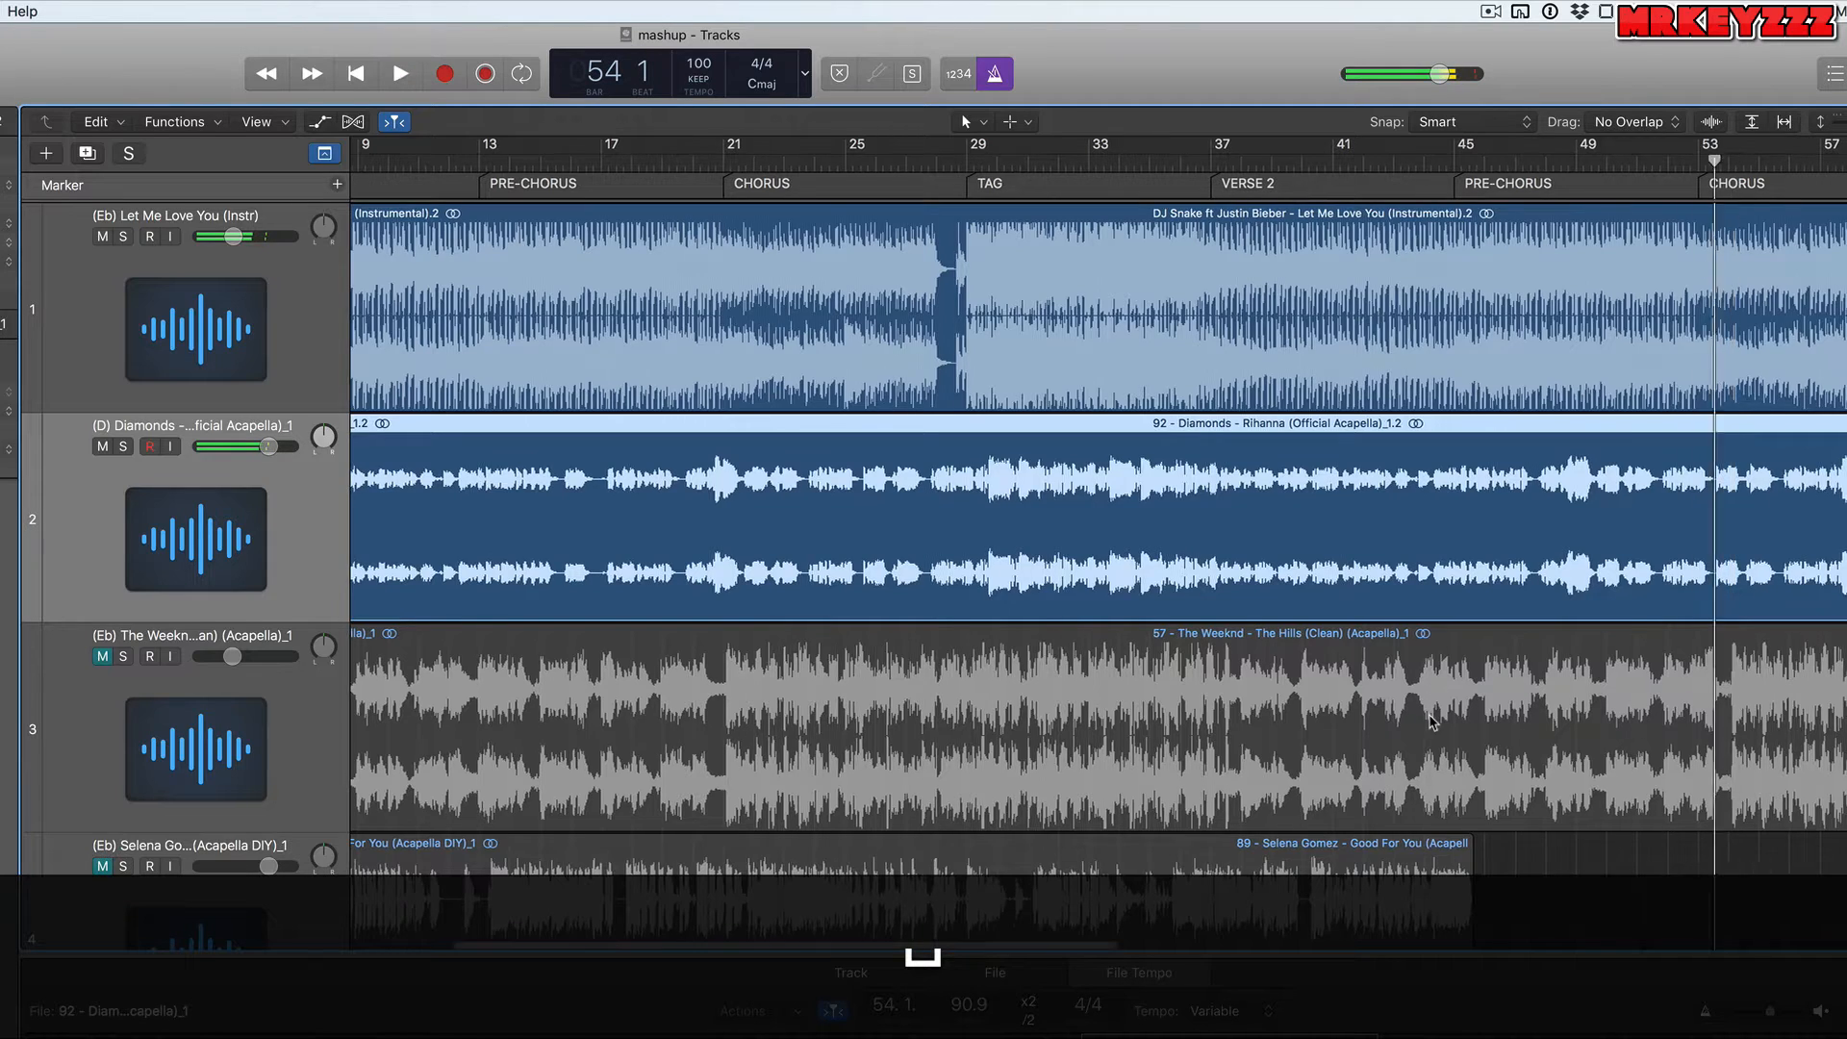
# Play both tracks from the last chorus at bar 69, soloing Diamonds briefly to compare its timing.
pyautogui.hscroll(10, 1431, 721)
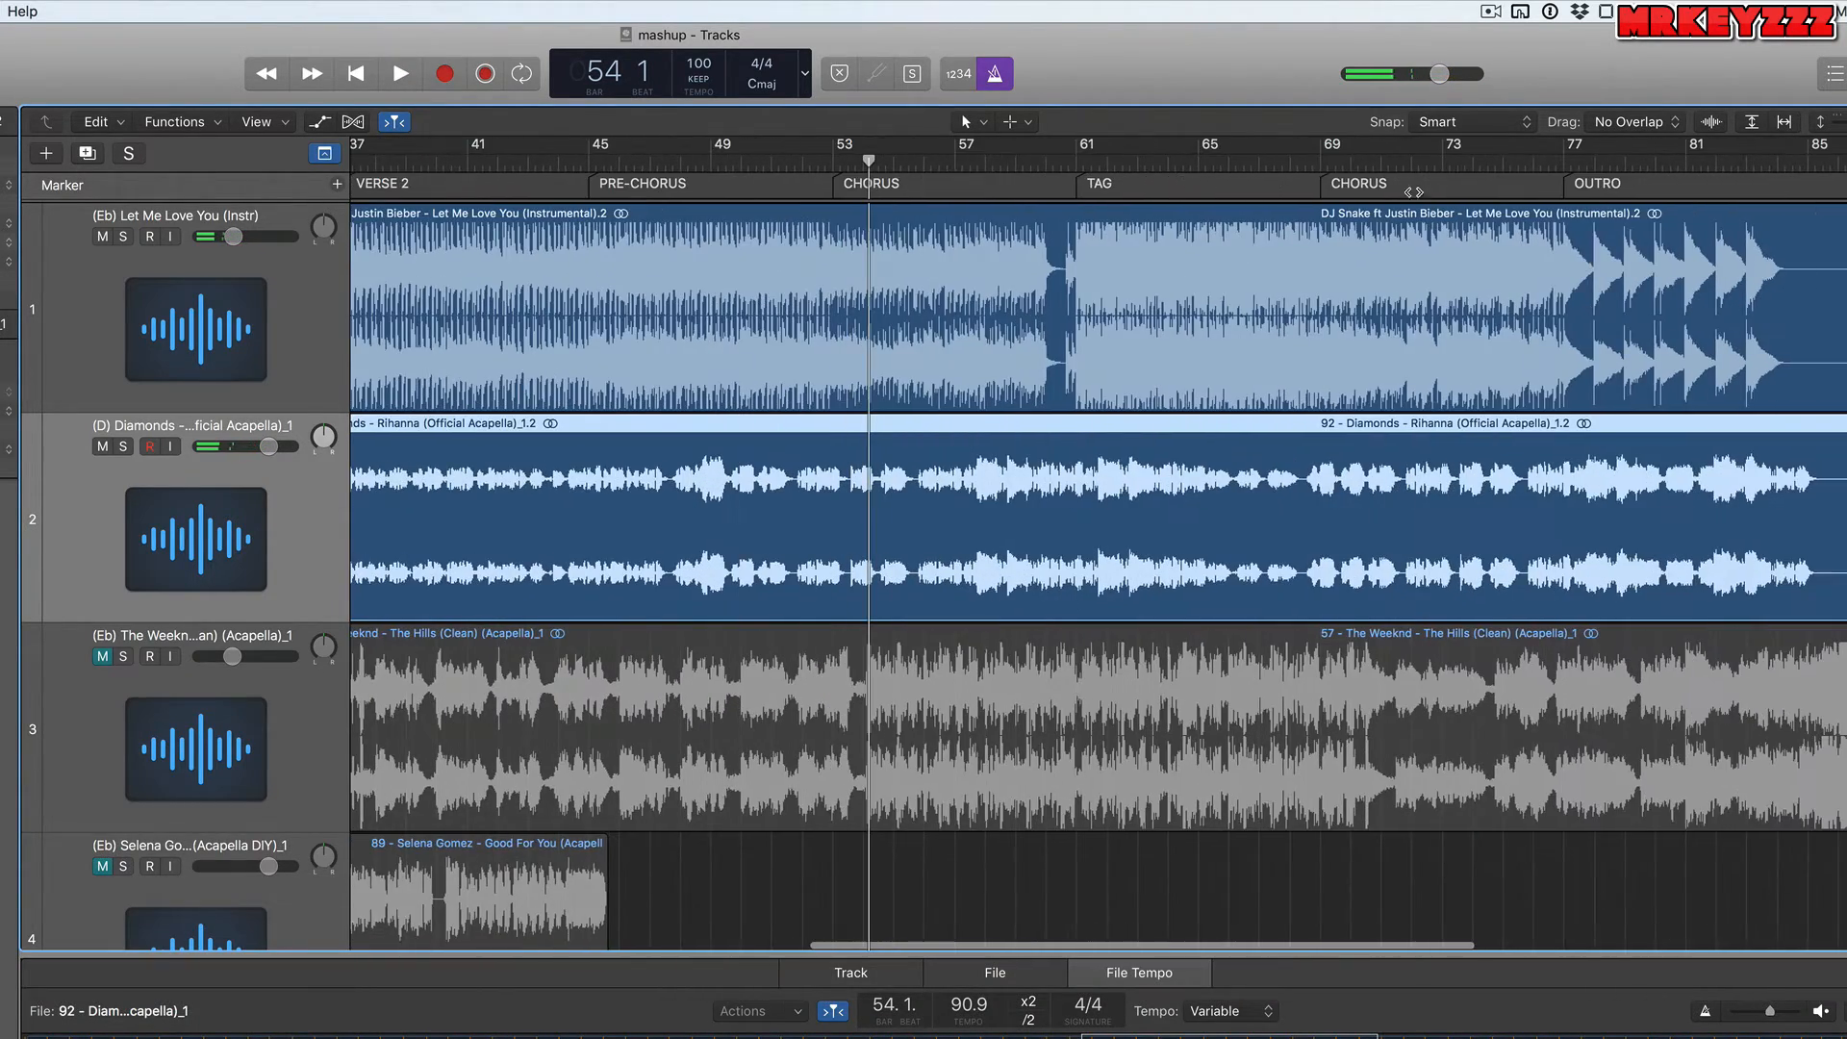
pyautogui.click(1317, 165)
pyautogui.press('space')
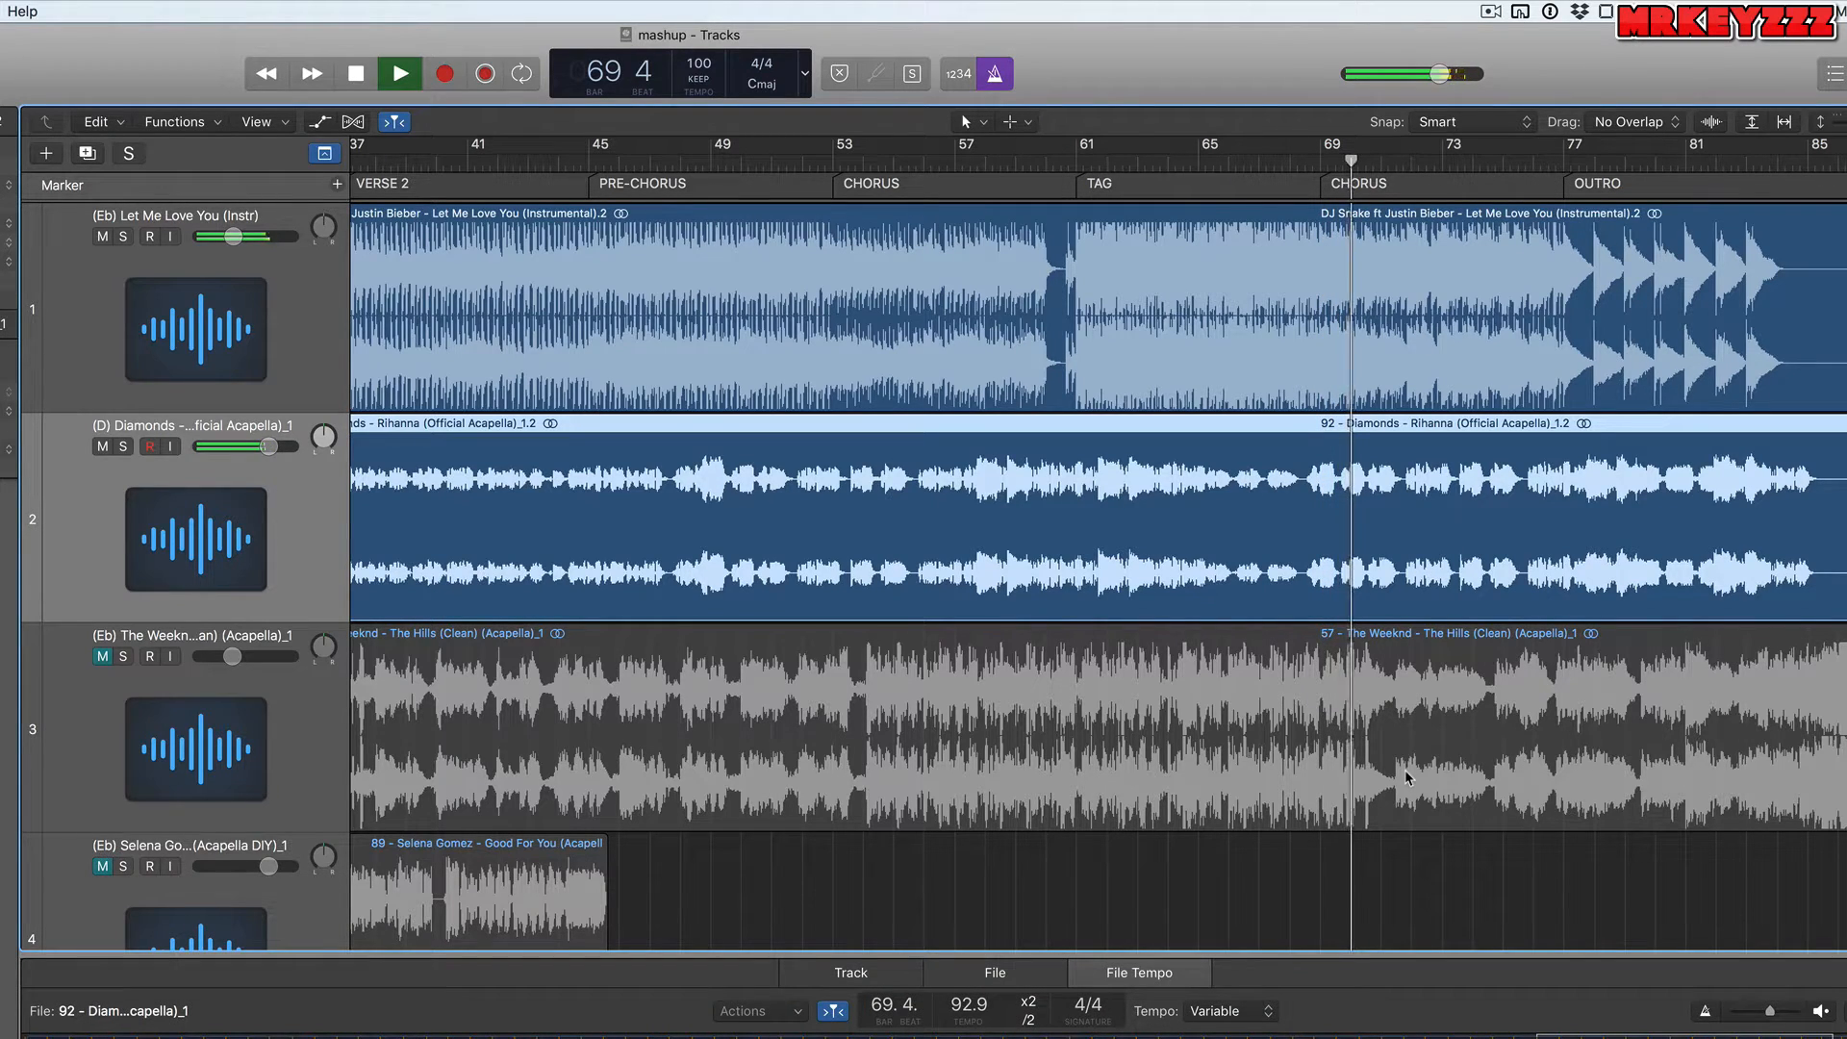
pyautogui.press('s')
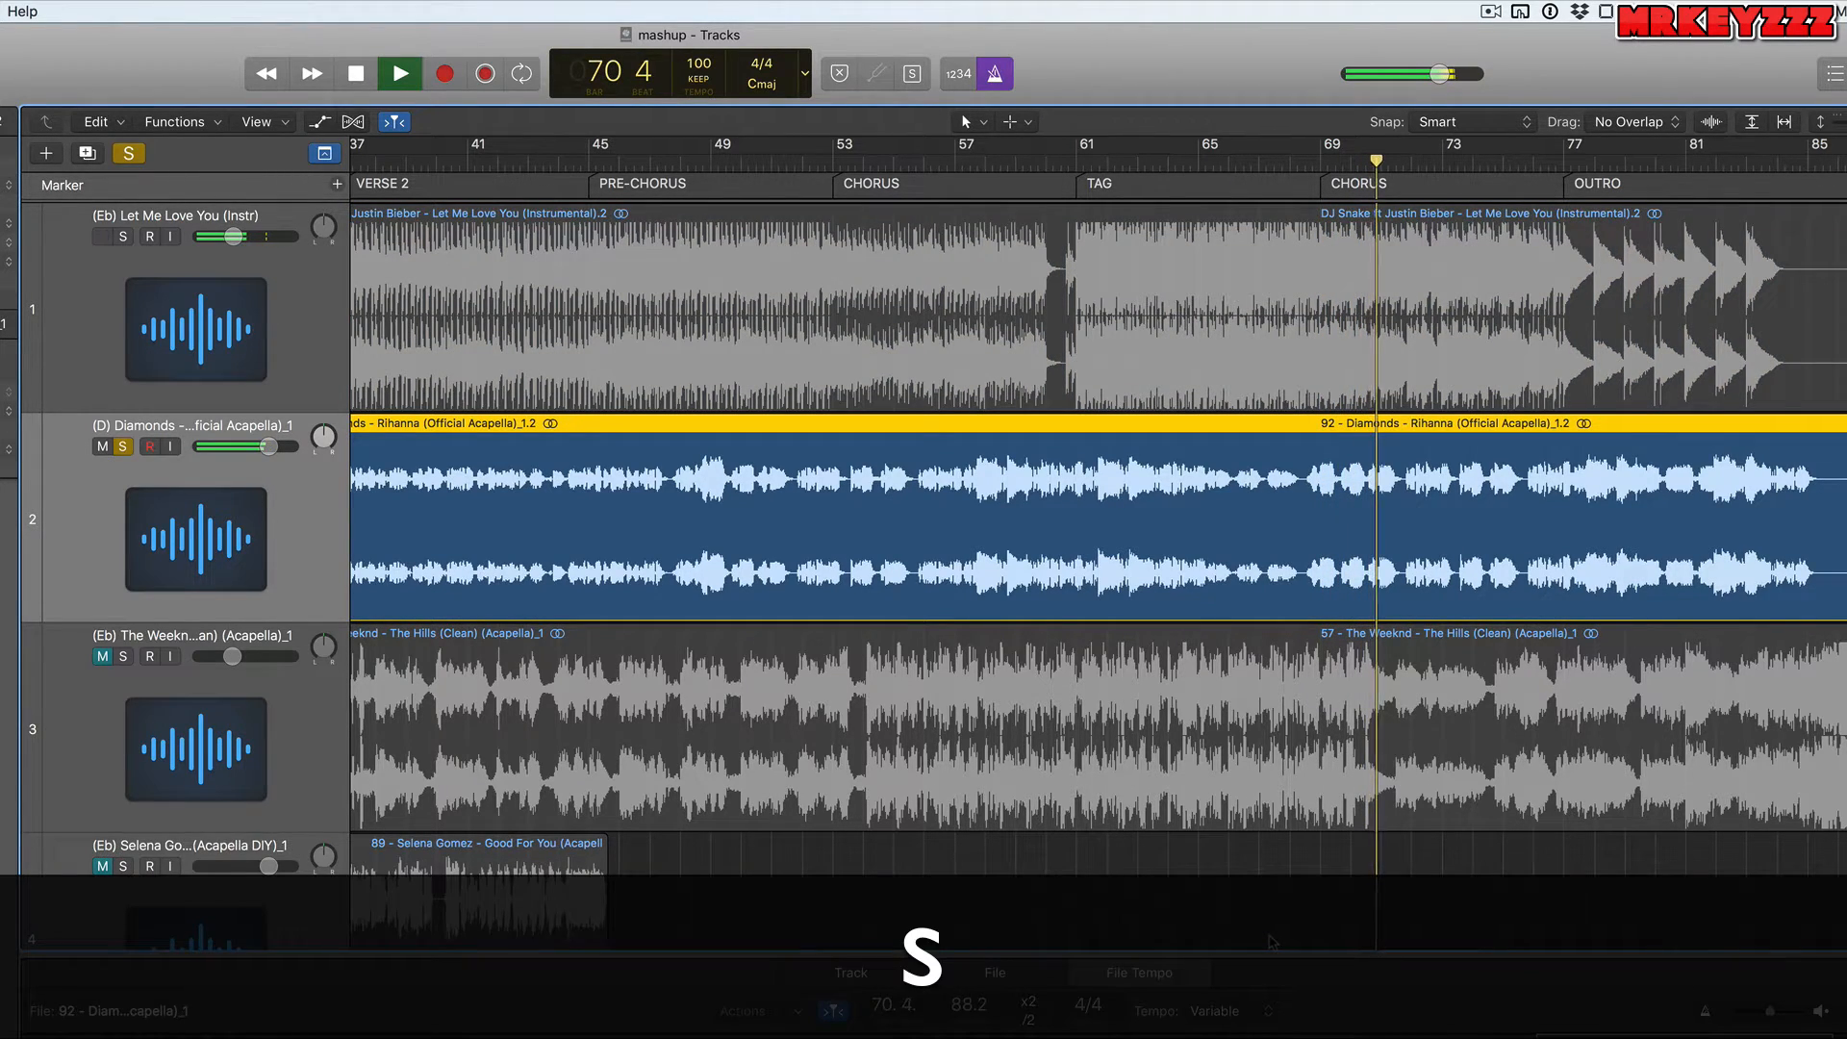
pyautogui.press('s')
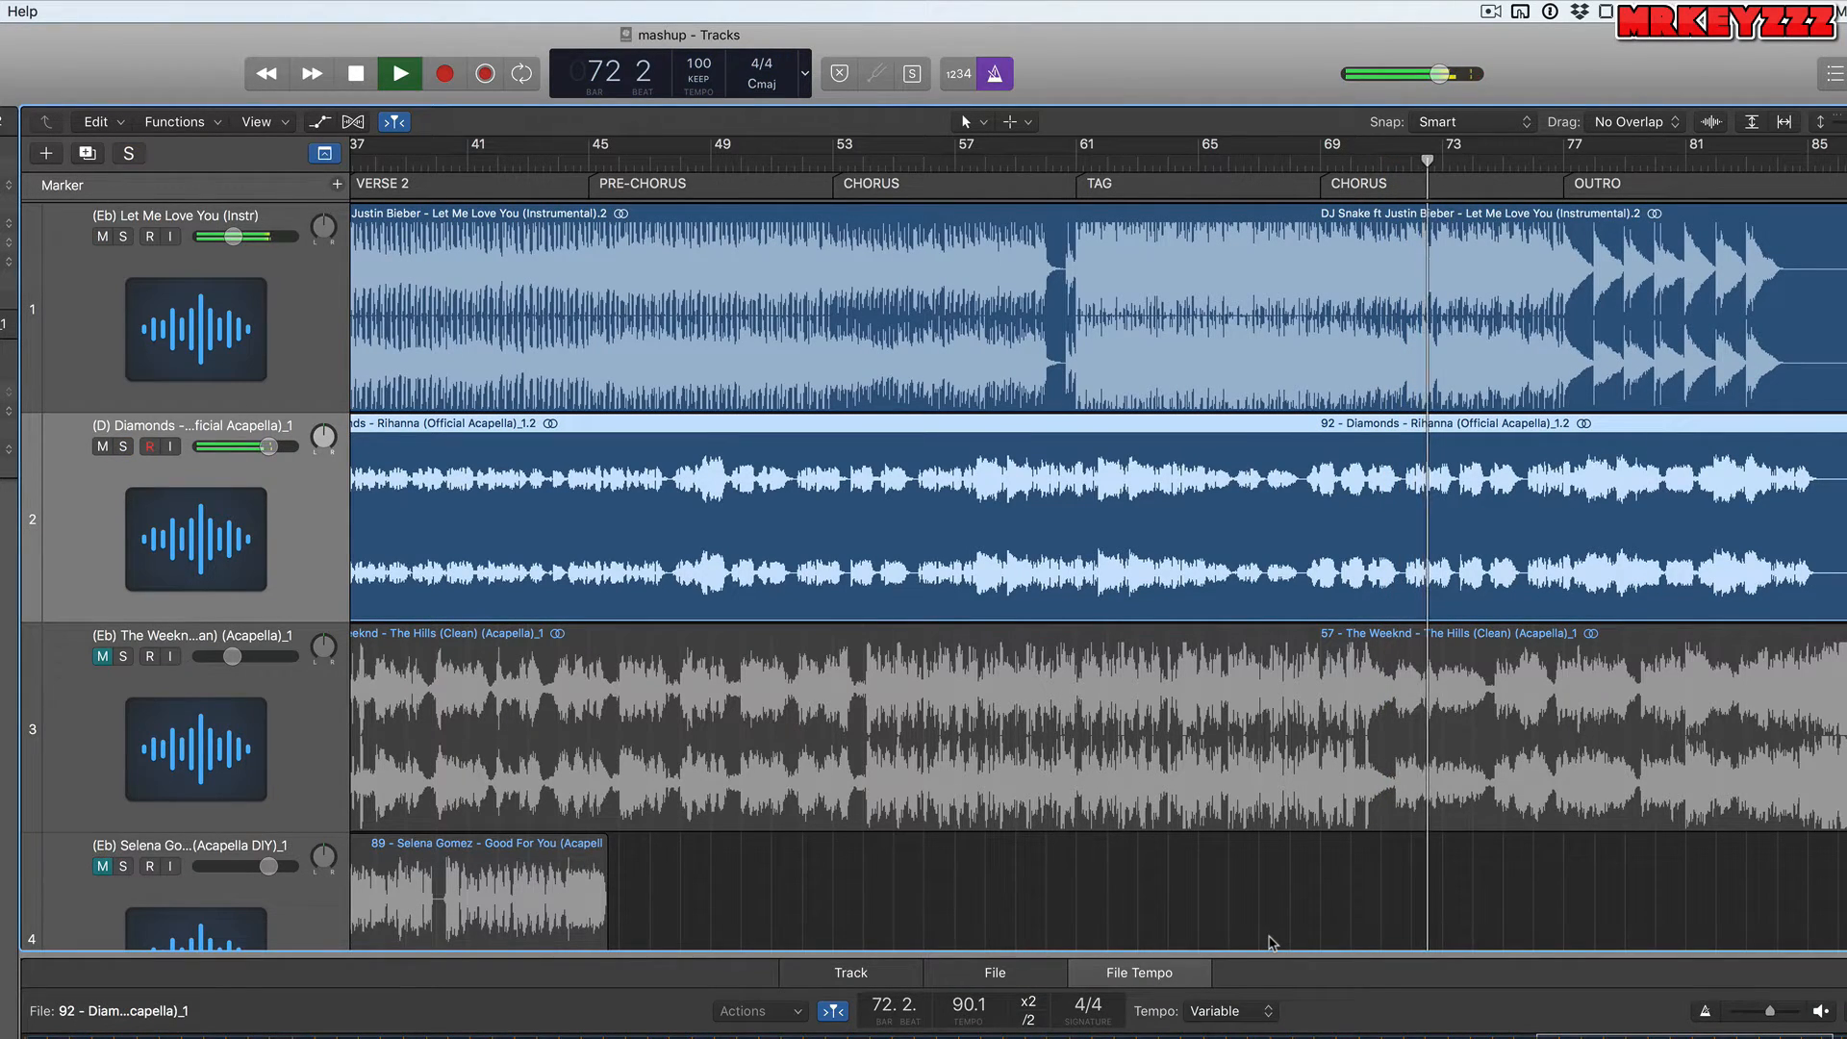
pyautogui.press('space')
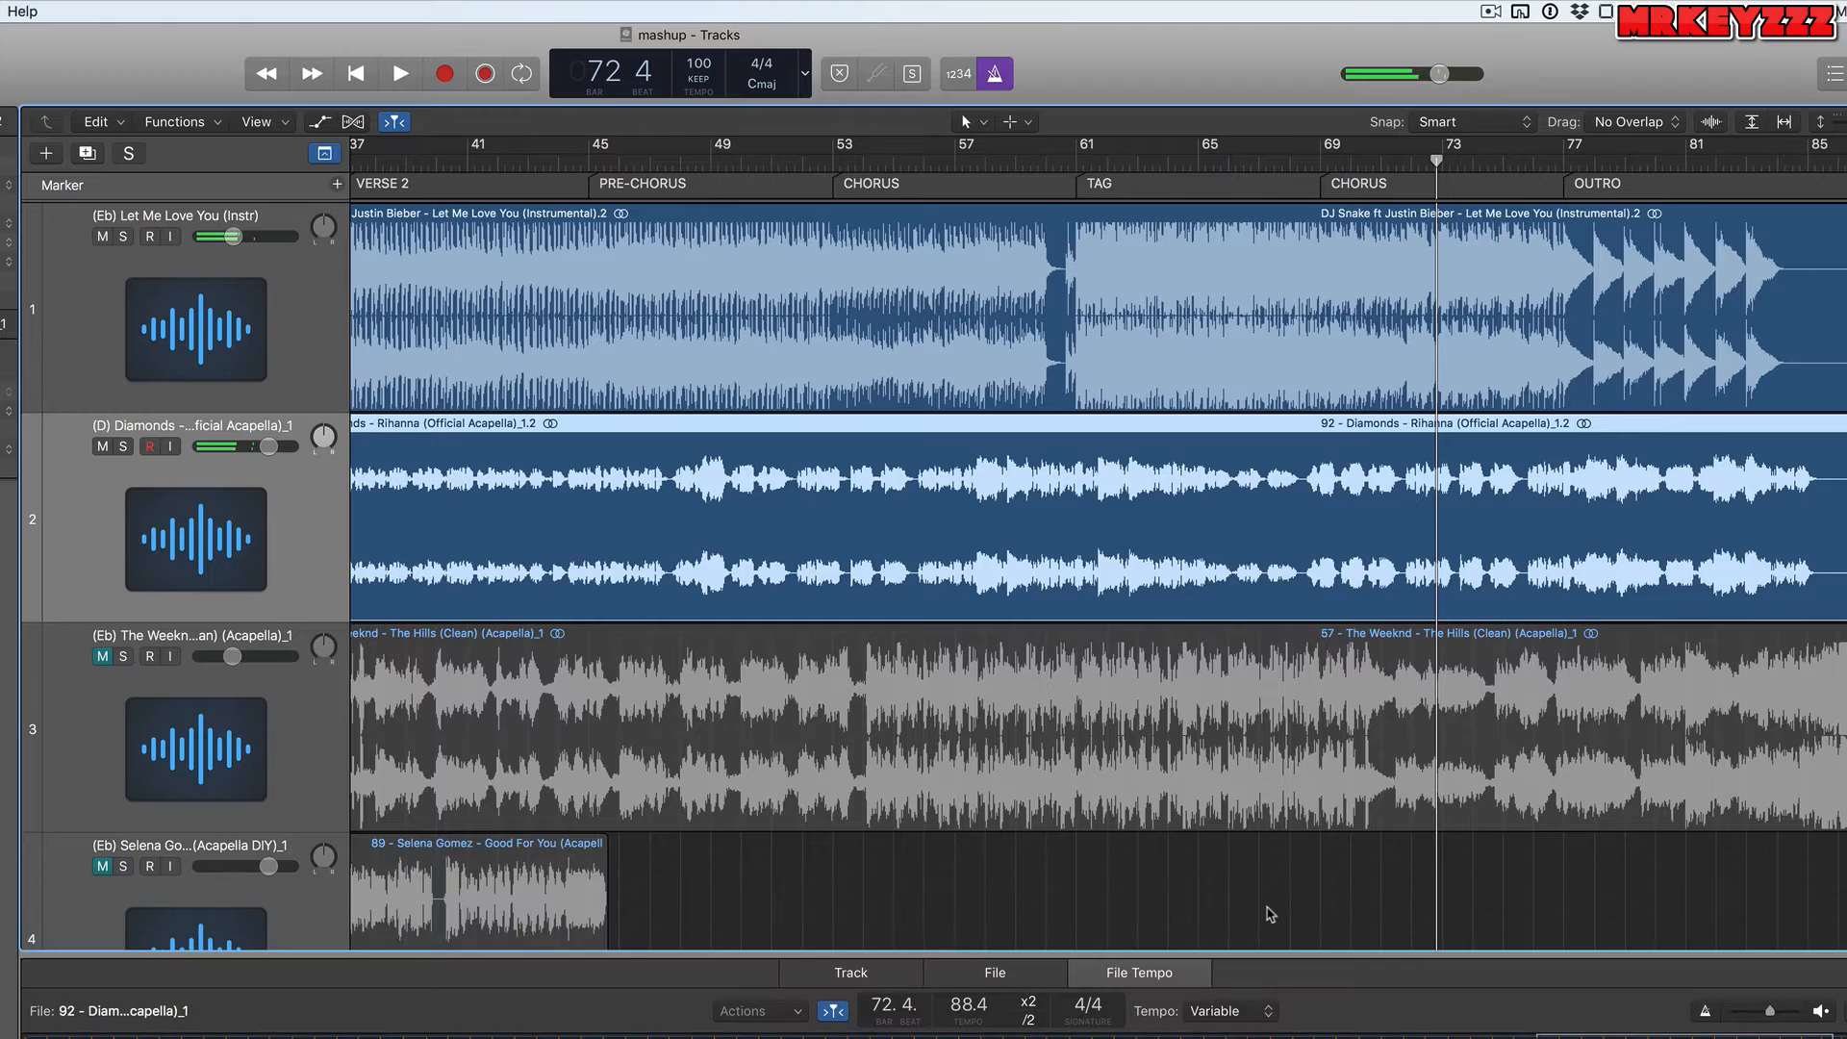
# Review the region tempo alignment commands and the Move All handle on the bar 72 line of the Diamonds file.
pyautogui.hscroll(-10, 673, 644)
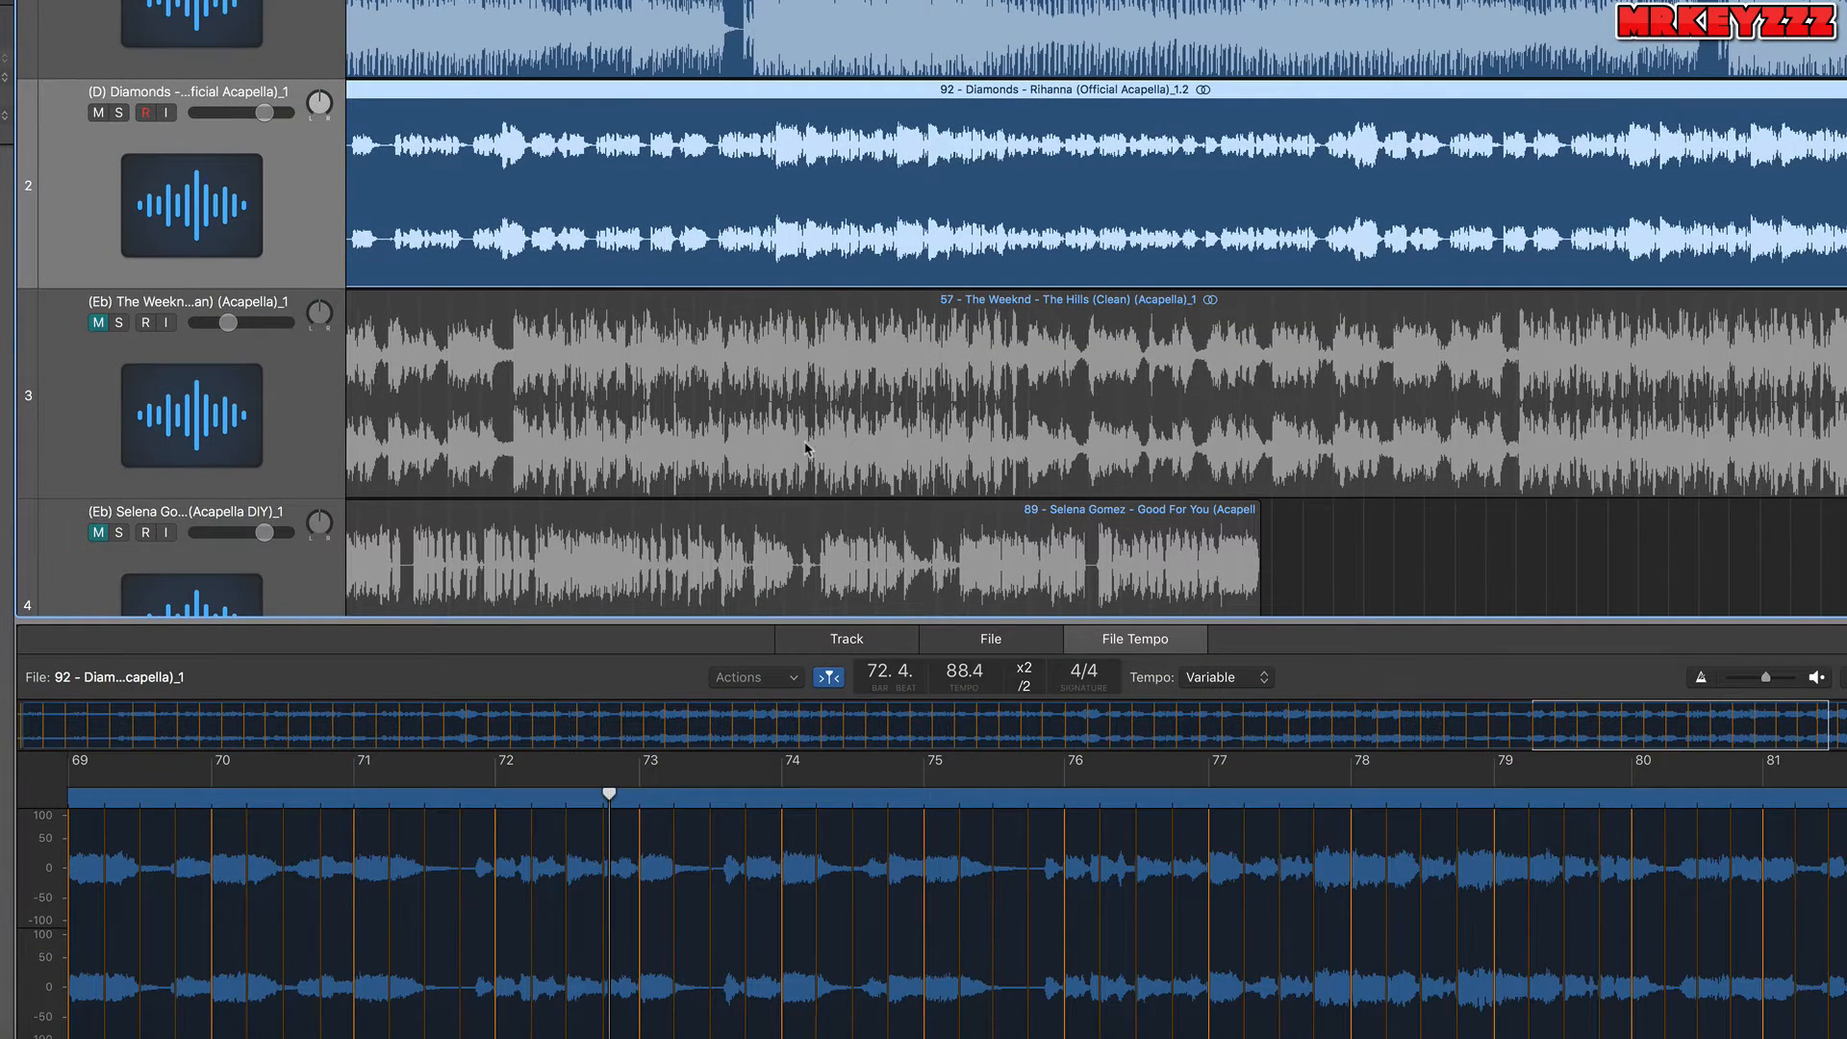
pyautogui.click(790, 679)
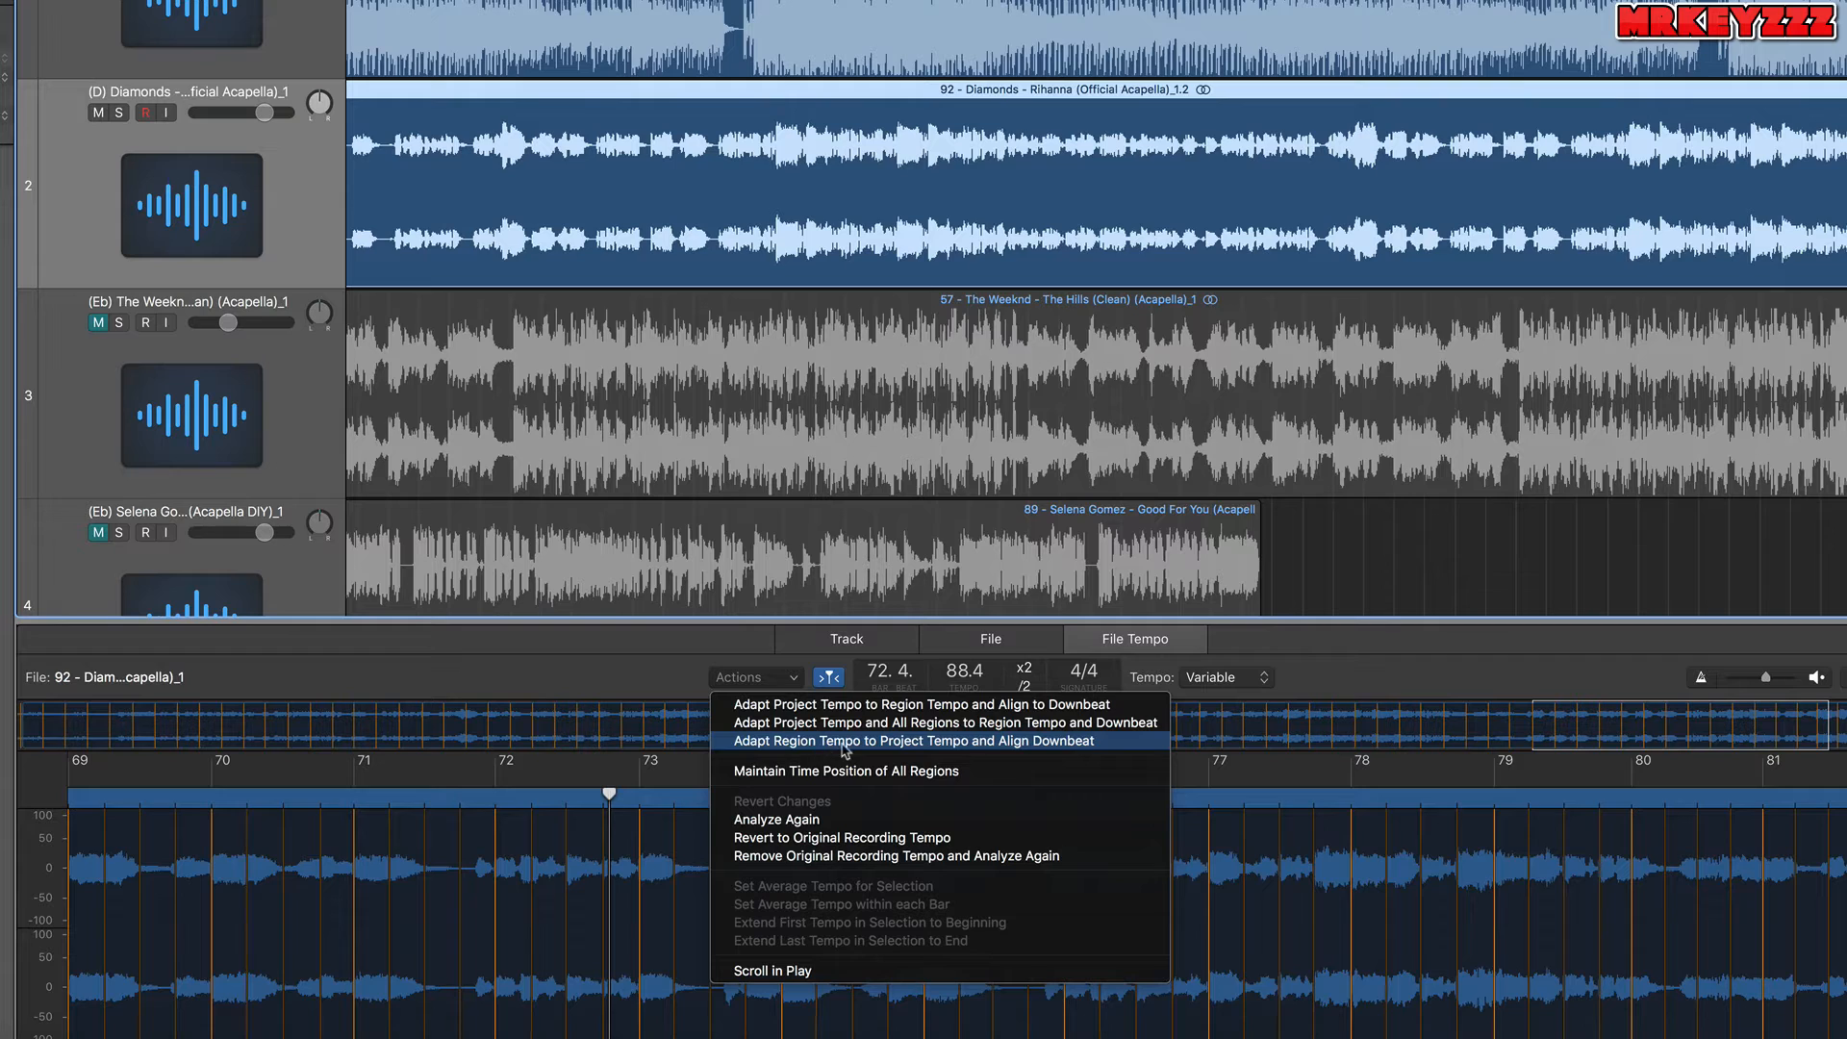
pyautogui.click(1330, 547)
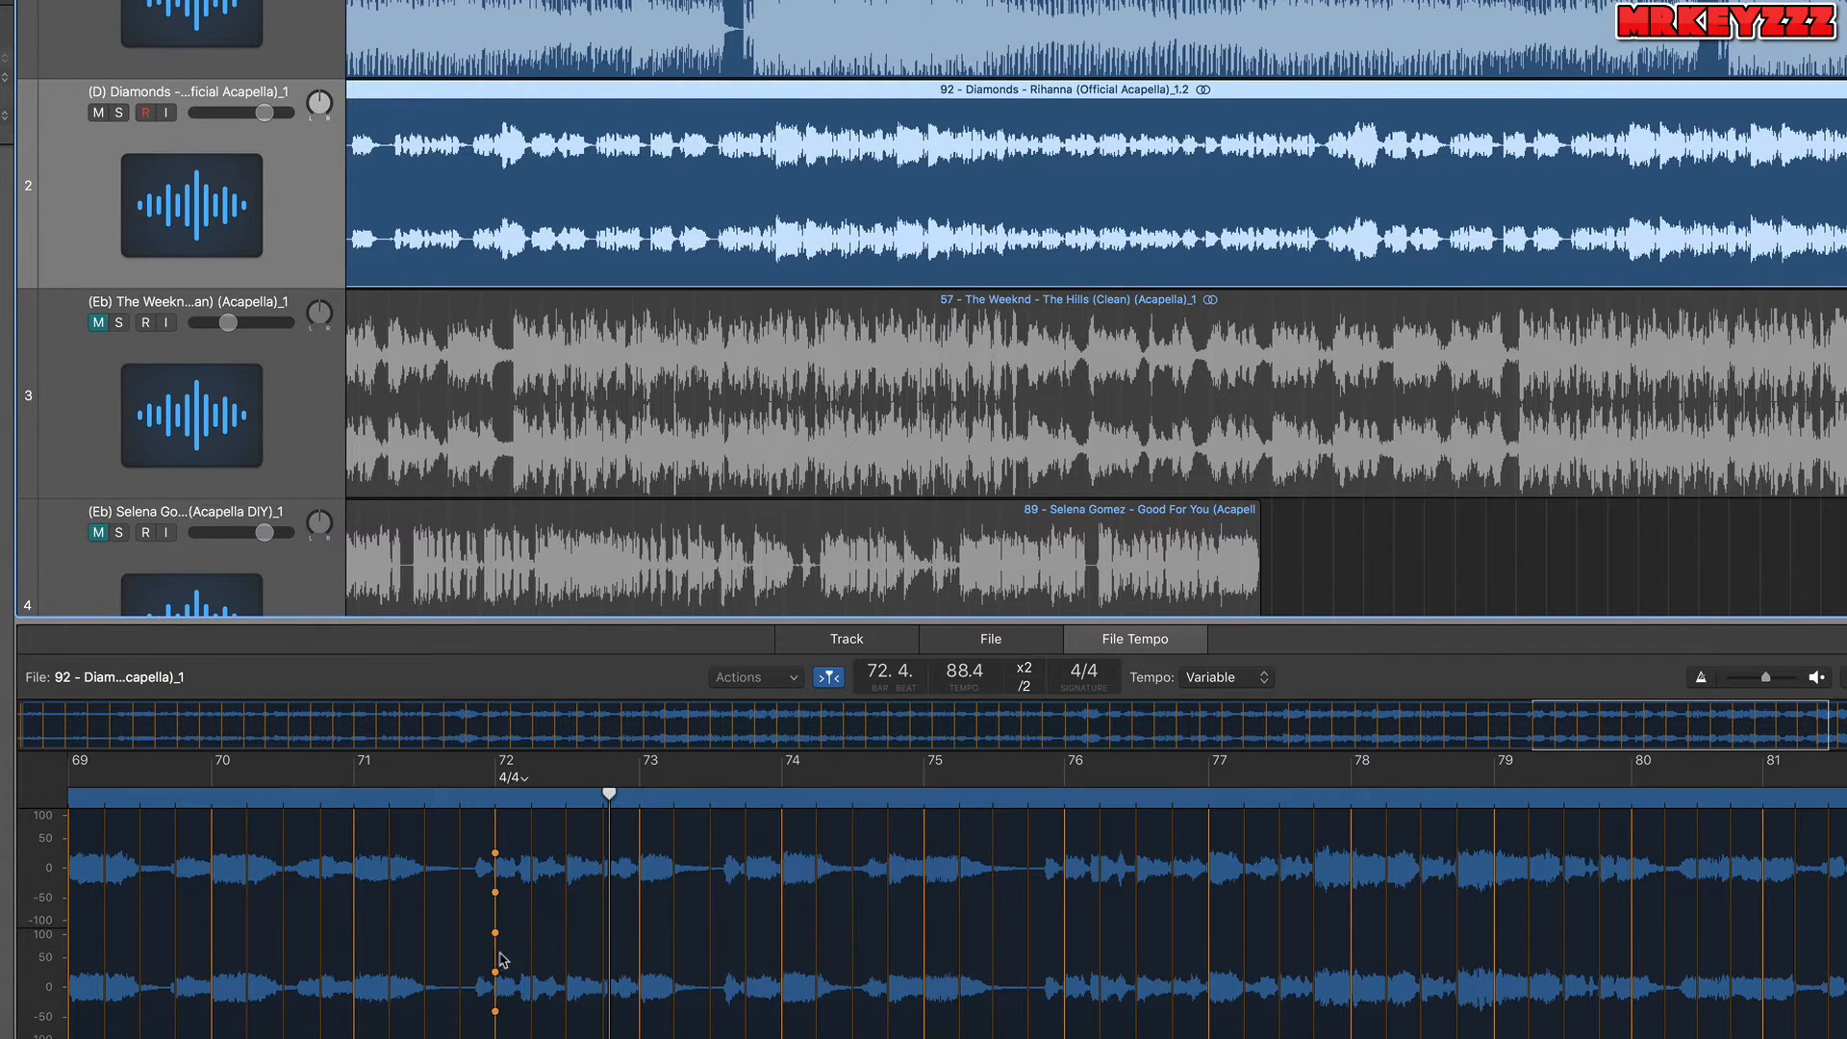
pyautogui.click(491, 1010)
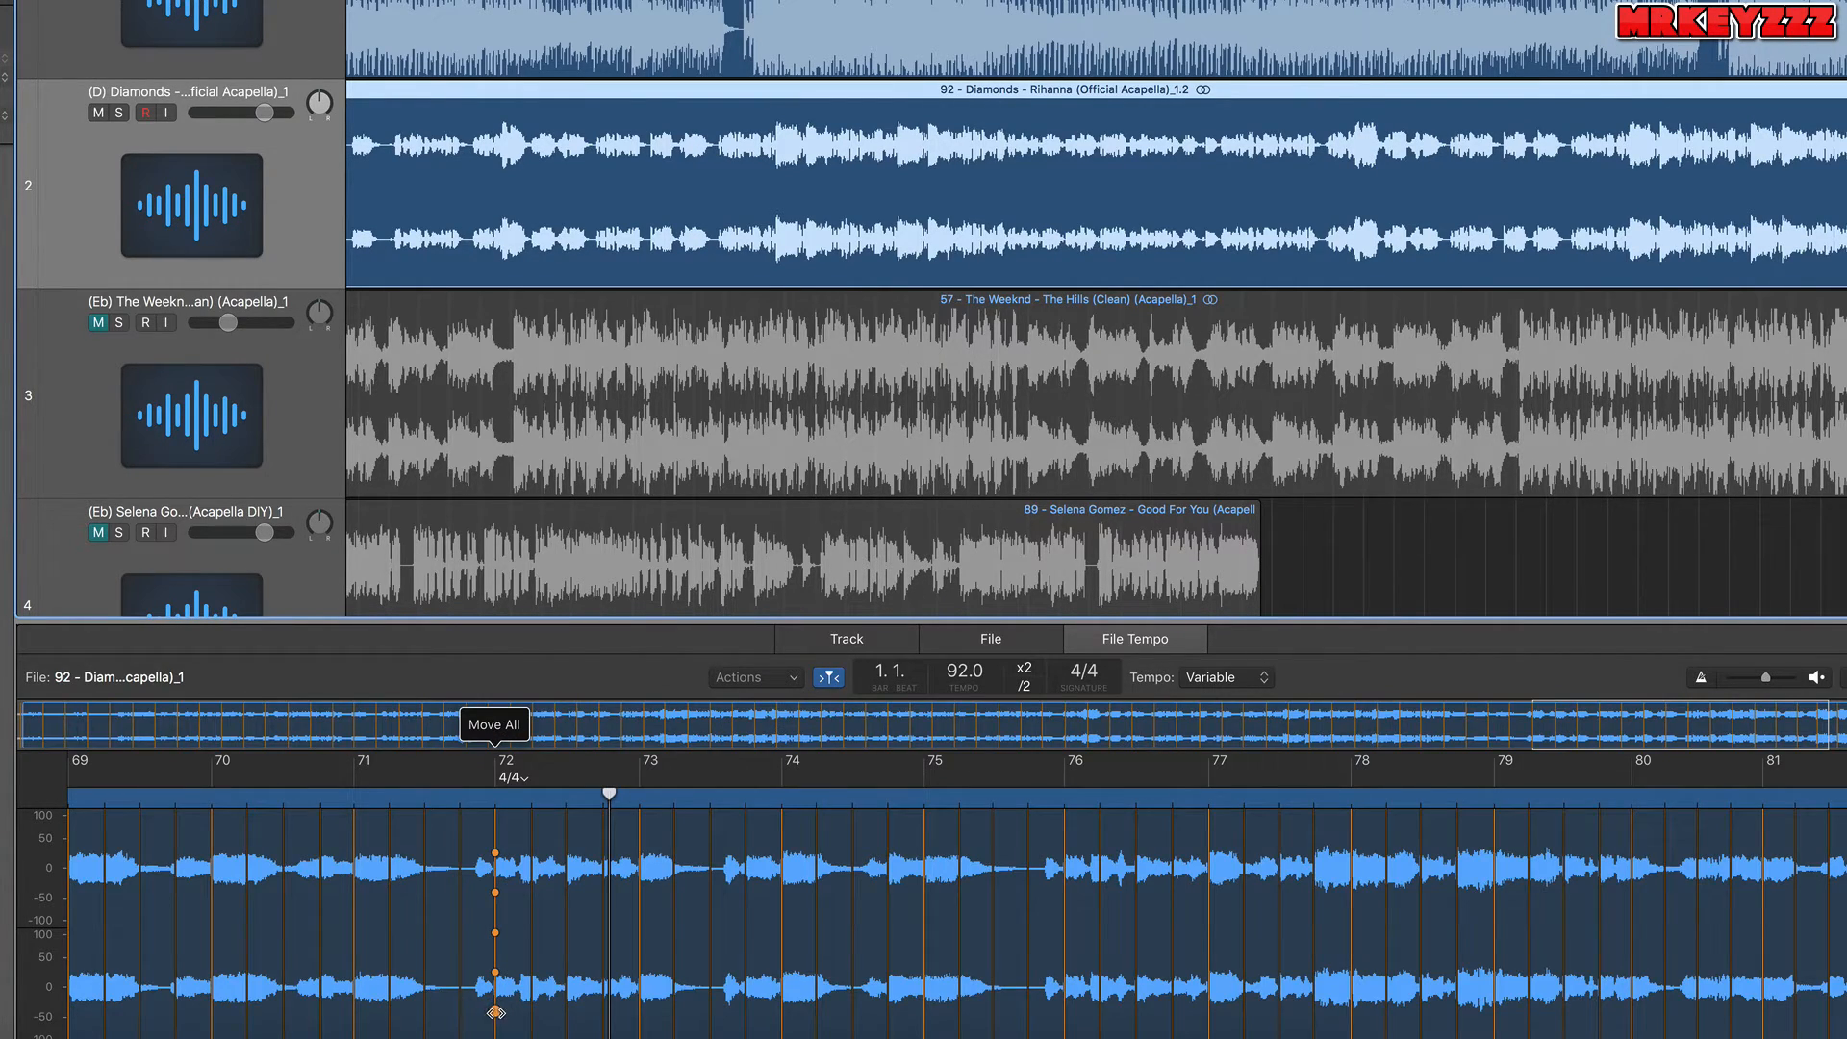